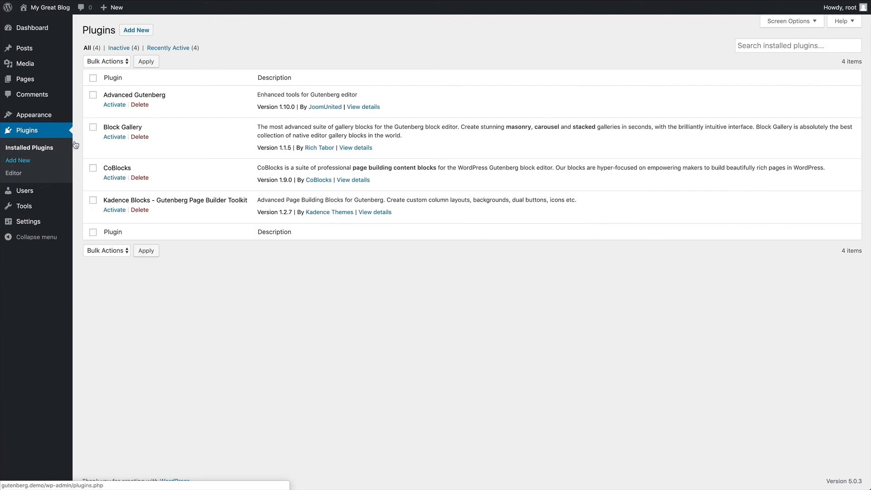
- Activate Advanced Gutenberg, then open the Hello gutenberg! post with the block inserter showing
left_click(119, 105)
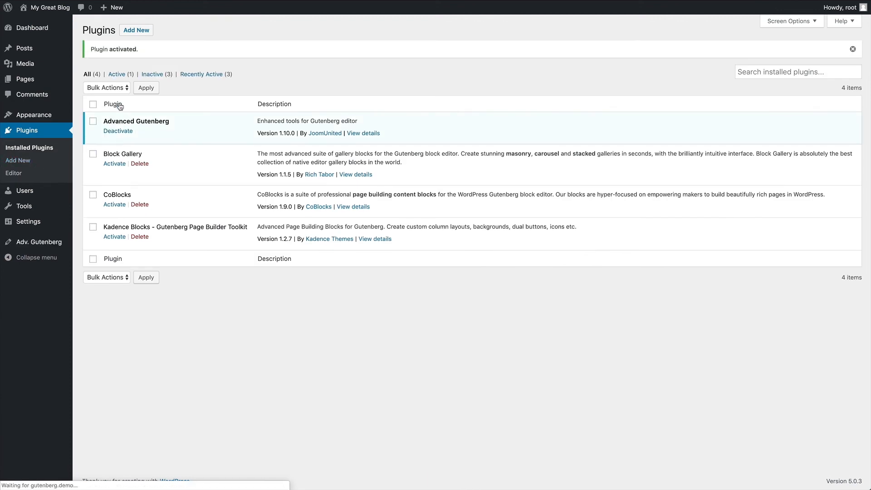
left_click(25, 51)
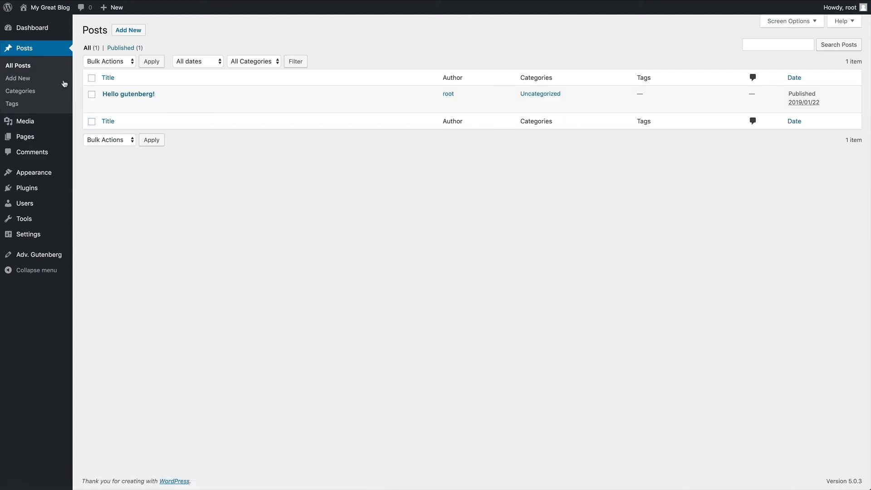
left_click(133, 98)
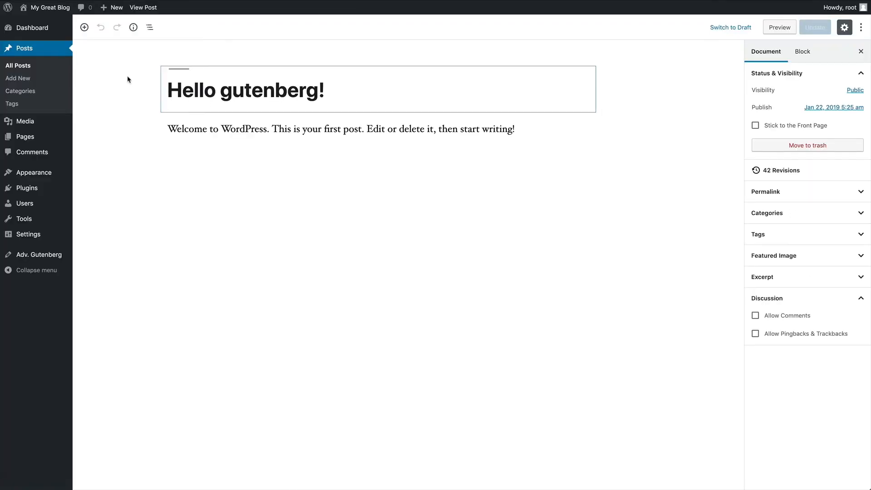
left_click(84, 28)
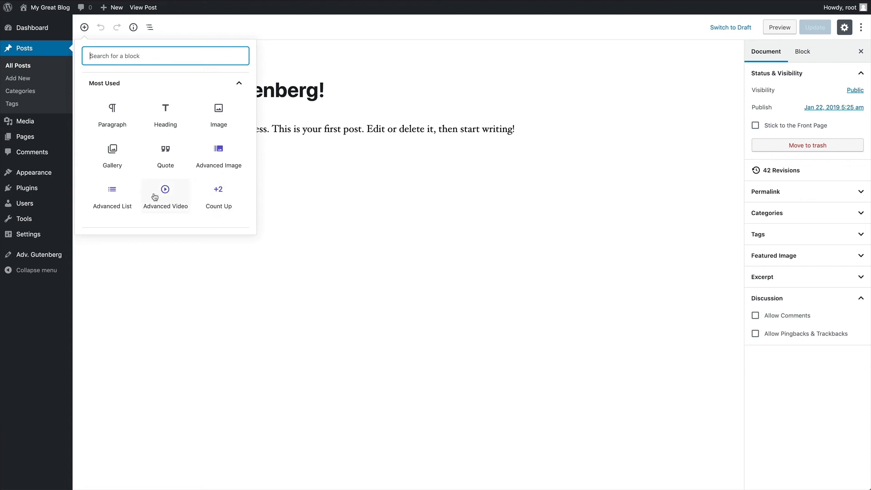
- Insert an Advanced Image block showing the pier photo
left_click(219, 154)
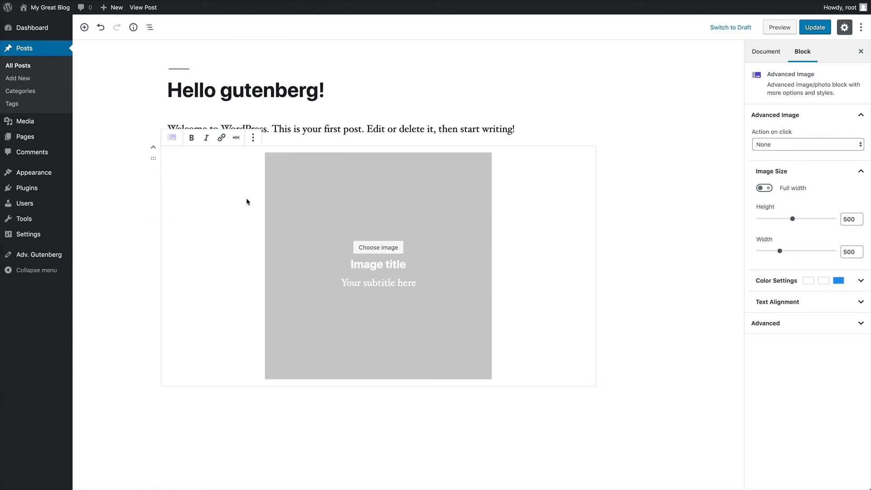
left_click(388, 250)
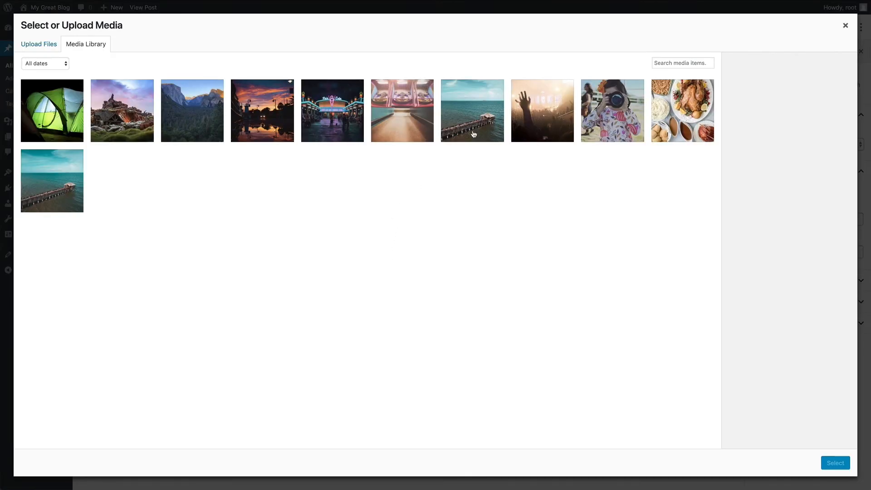
left_click(473, 134)
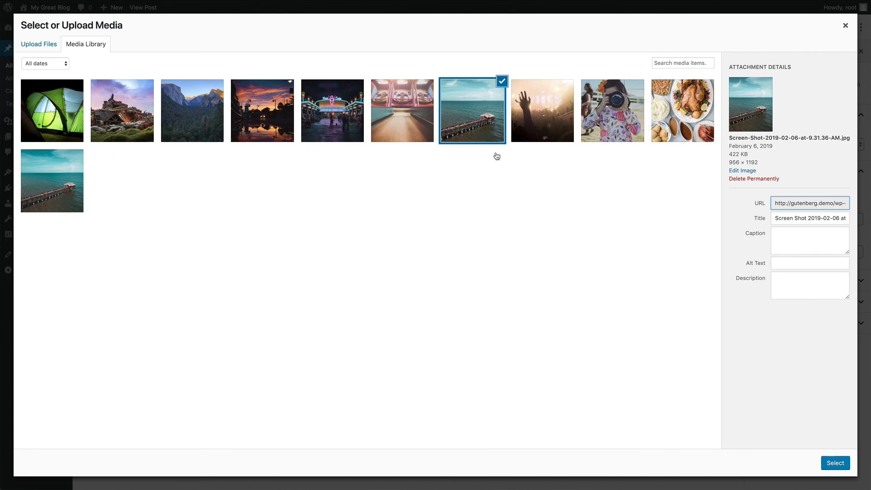
left_click(833, 464)
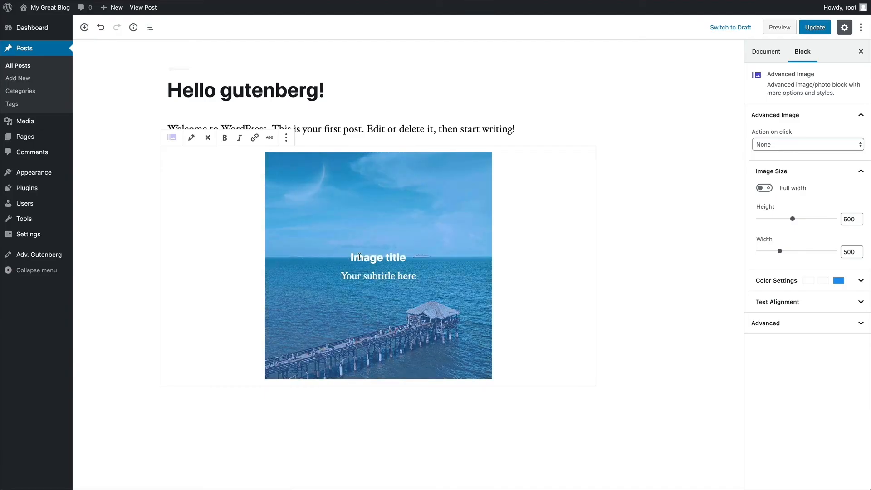
- Title the image 'Cocoa Beach' with the subtitle 'The pier from my drone'
left_click_drag(404, 257, 338, 257)
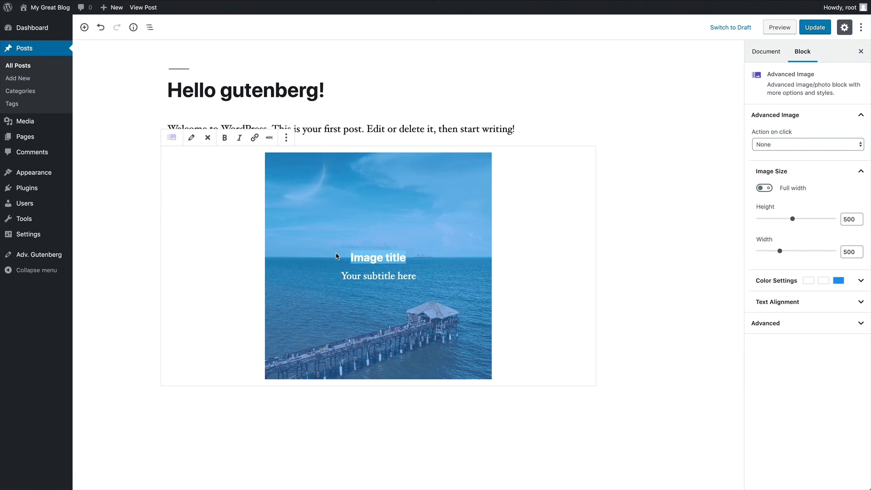
type("Coc")
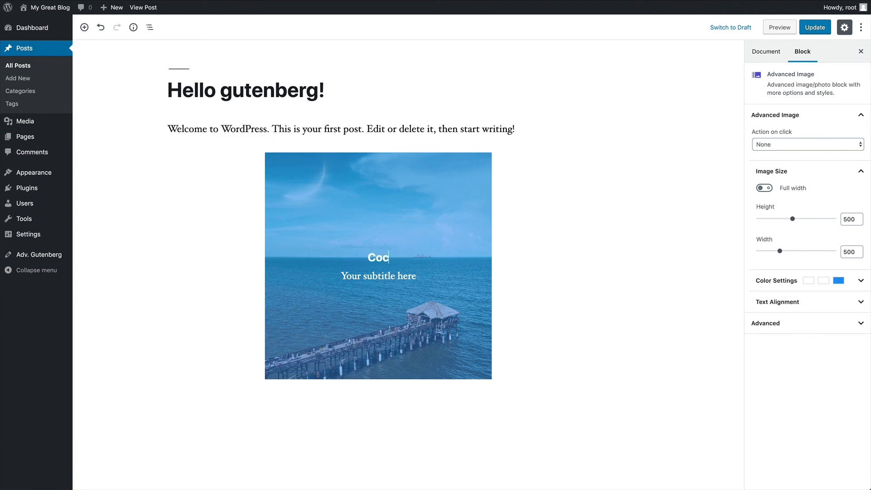
type("oa Beach")
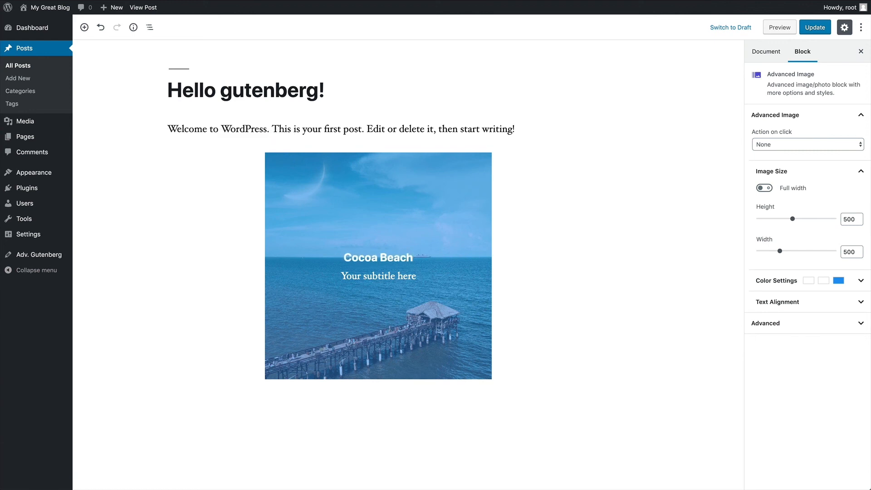
triple_click(374, 275)
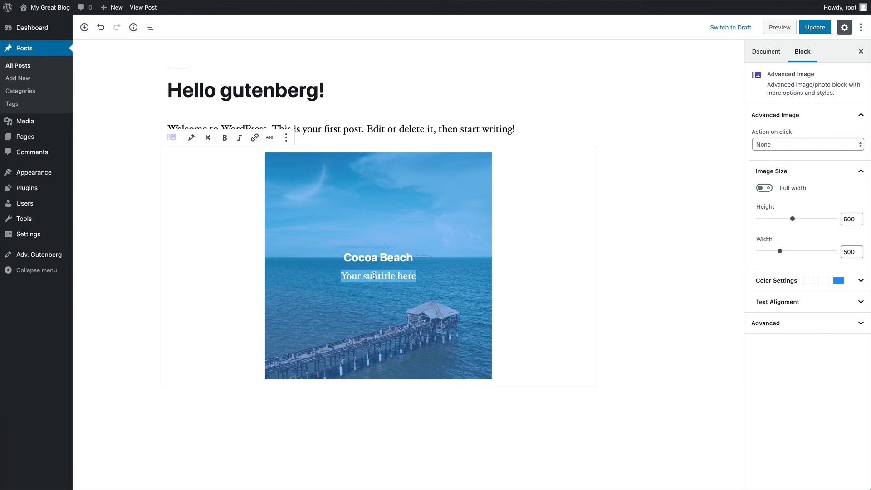
type("The pier from")
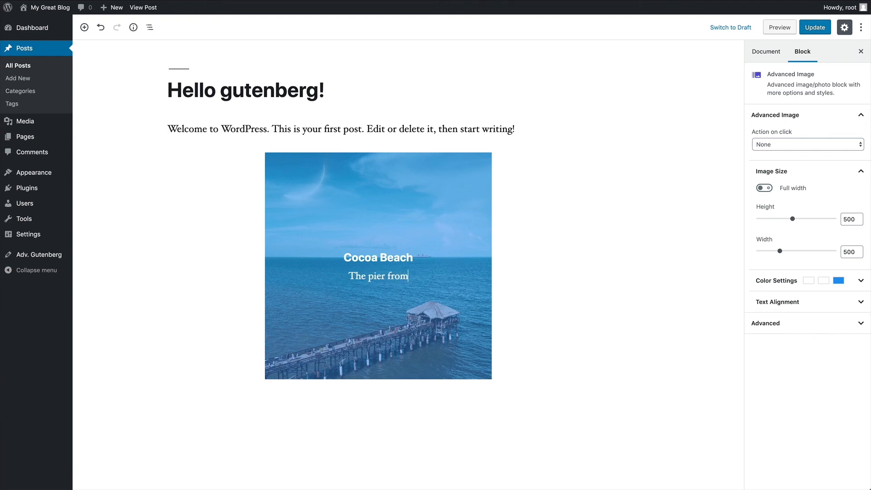
type(" my drone")
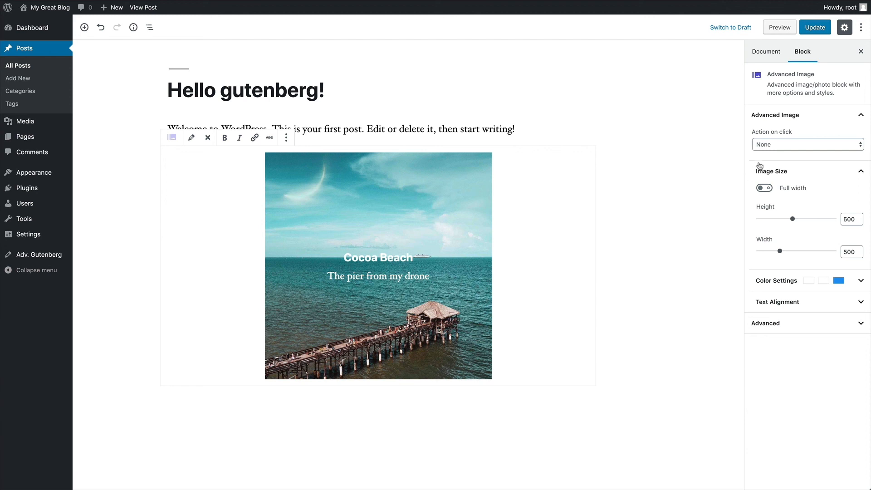
- Keep click action None, make the image full width and set its height to 733
left_click(794, 146)
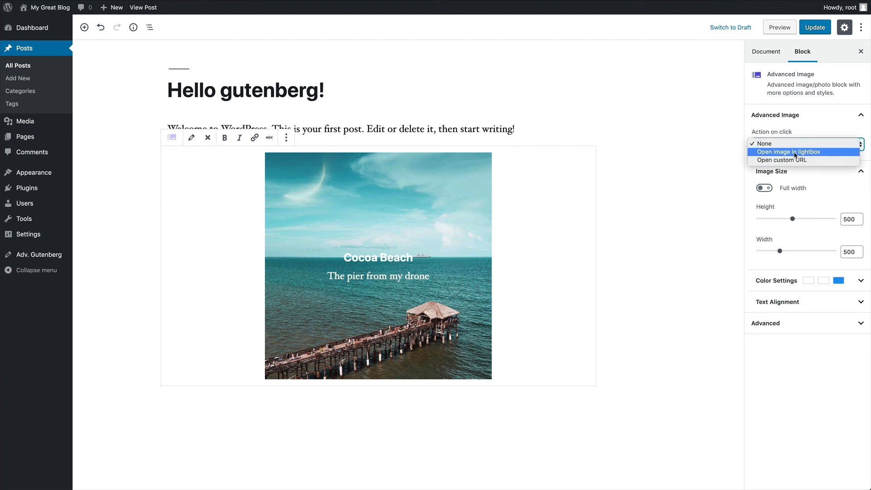
left_click(794, 144)
left_click(765, 189)
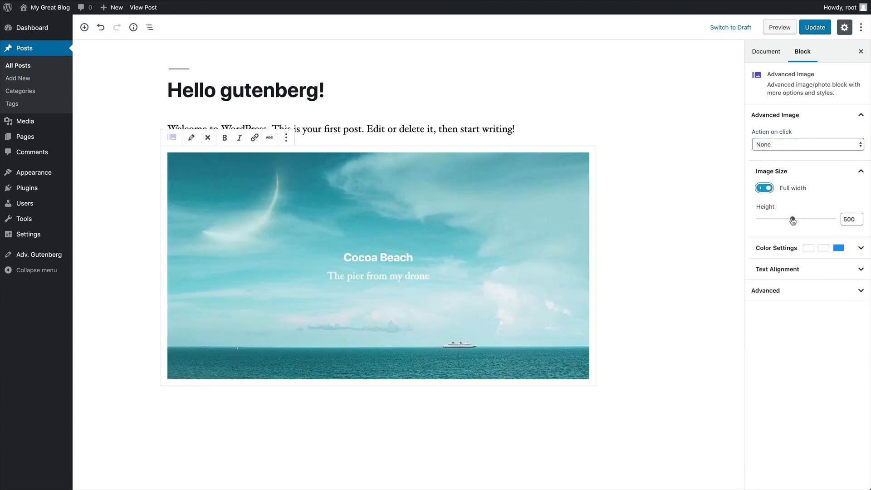
mouse_move(793, 221)
left_mouse_down()
mouse_move(816, 220)
mouse_move(808, 221)
left_mouse_up()
scroll(667, 196, "down", 3)
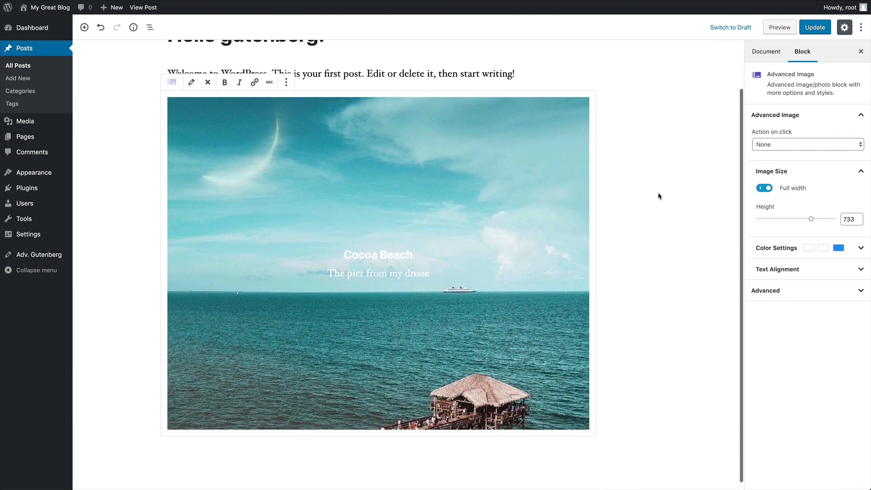
- Make the title black, the subtitle blue and the image overlay white
left_click(799, 249)
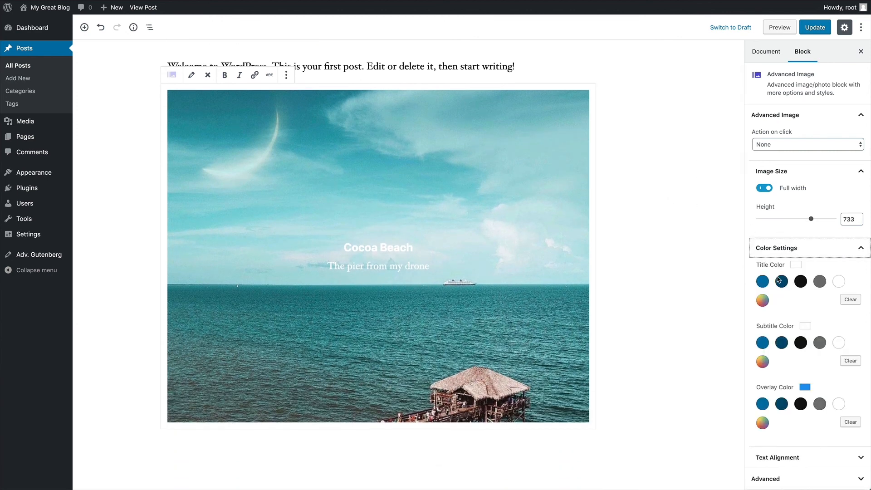
left_click(801, 282)
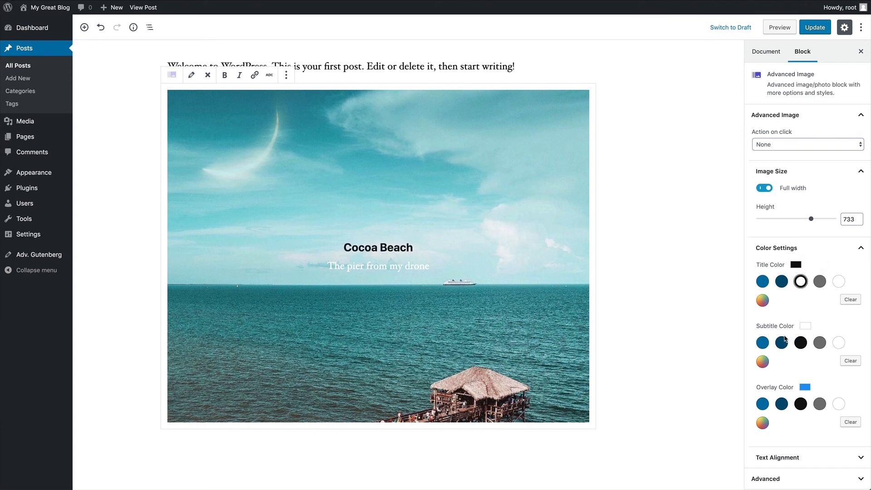
left_click(761, 344)
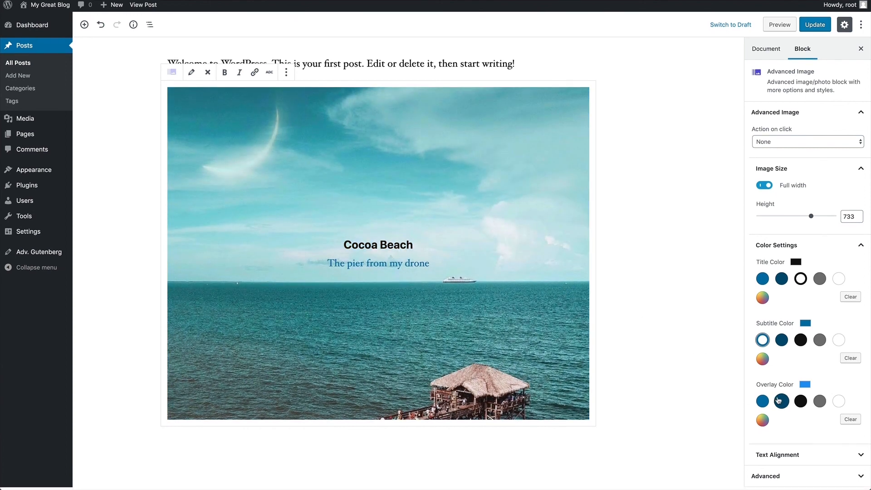
left_click(839, 401)
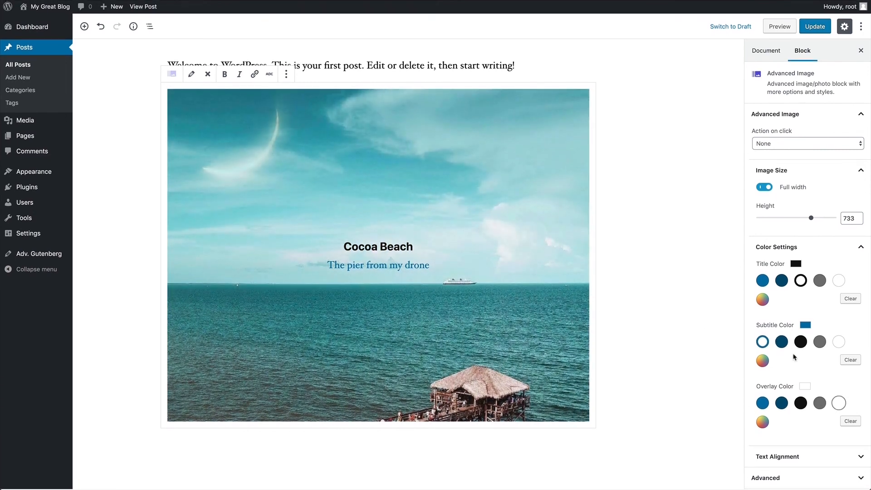
- Align the caption to the bottom vertically and to the left horizontally
left_click(795, 252)
left_click(792, 270)
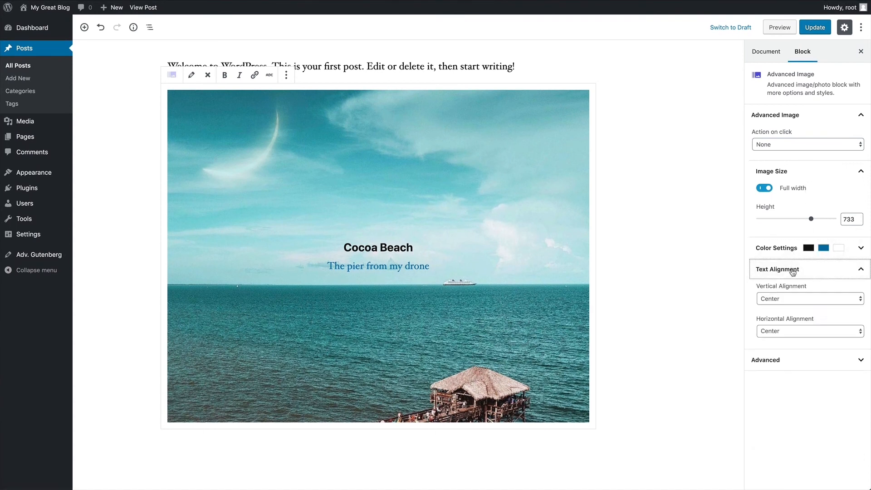
left_click(786, 300)
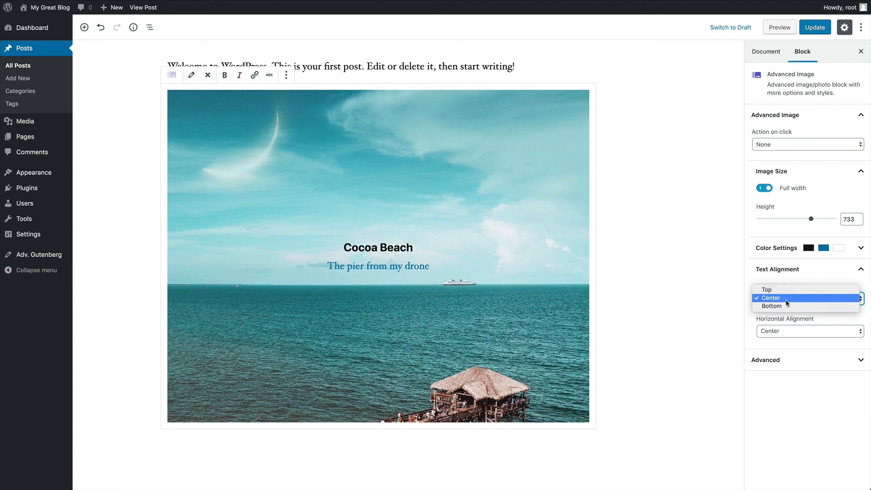
left_click(787, 306)
left_click(782, 332)
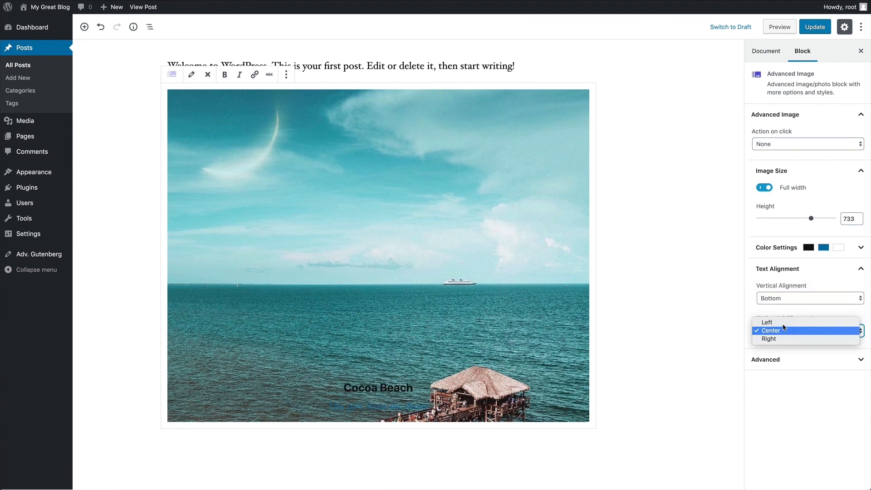
left_click(784, 323)
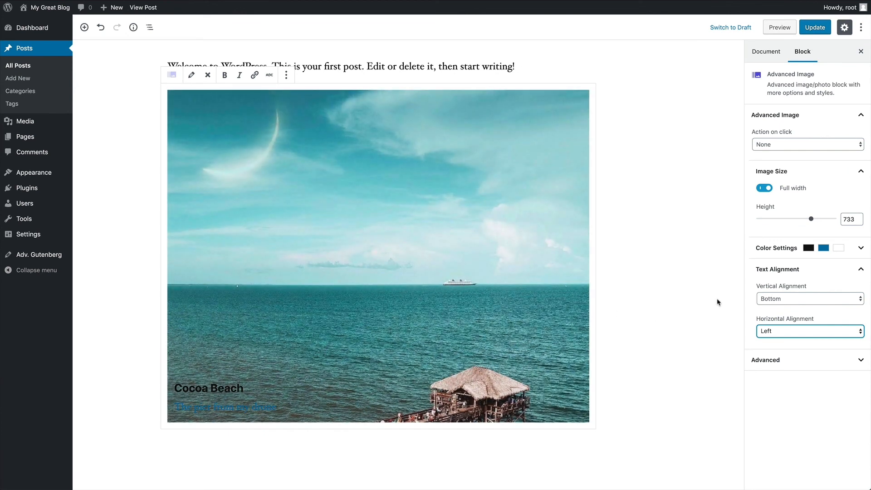
- Make the title and subtitle white over a gray overlay, then update the post
left_click(781, 248)
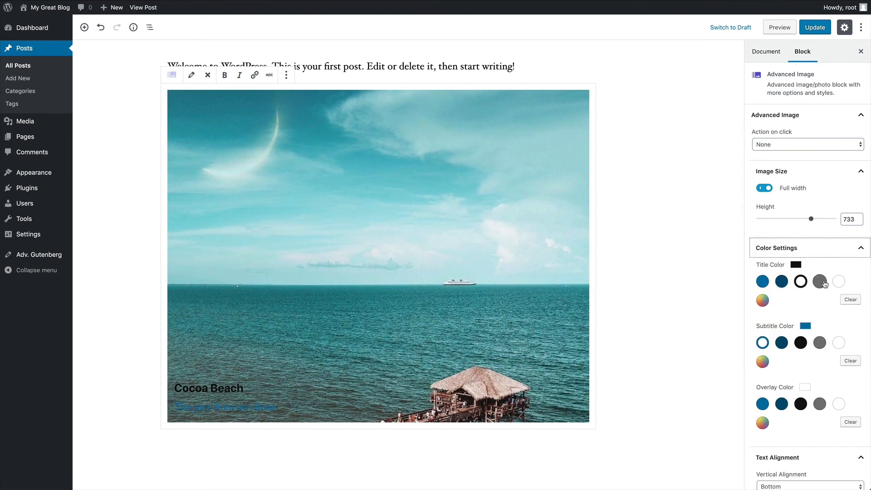
left_click(838, 282)
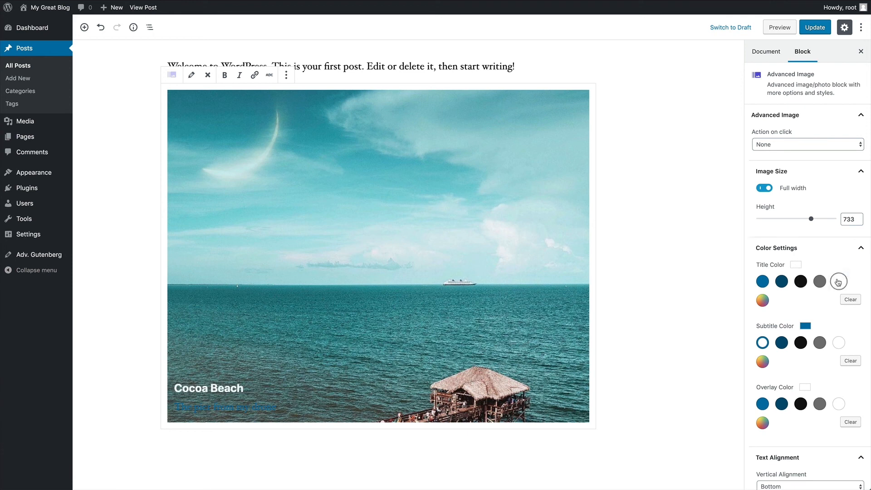
left_click(835, 344)
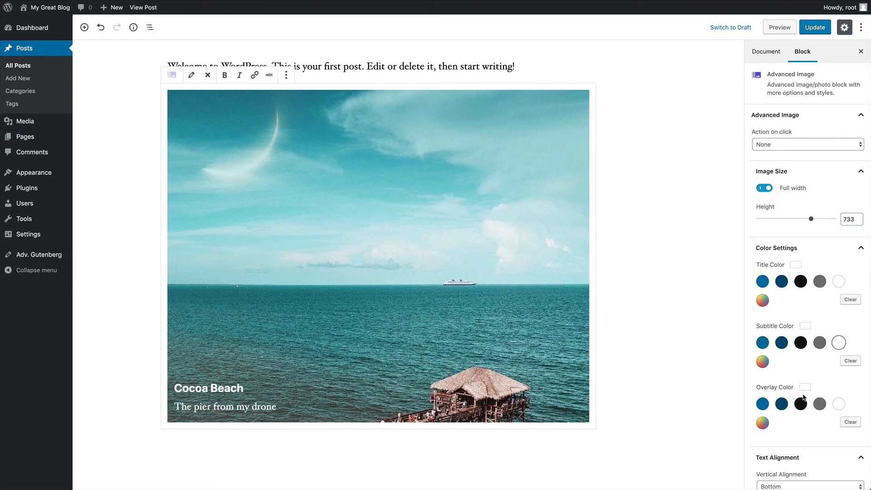
left_click(818, 403)
left_click(793, 248)
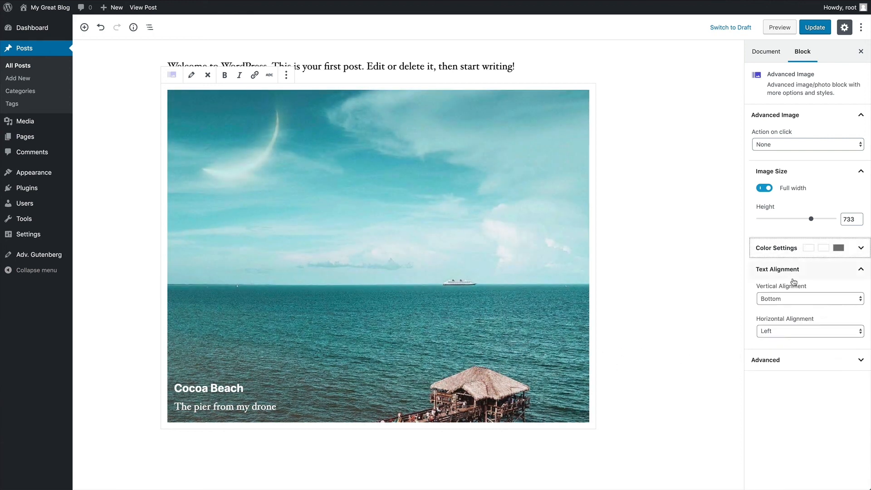
left_click(793, 270)
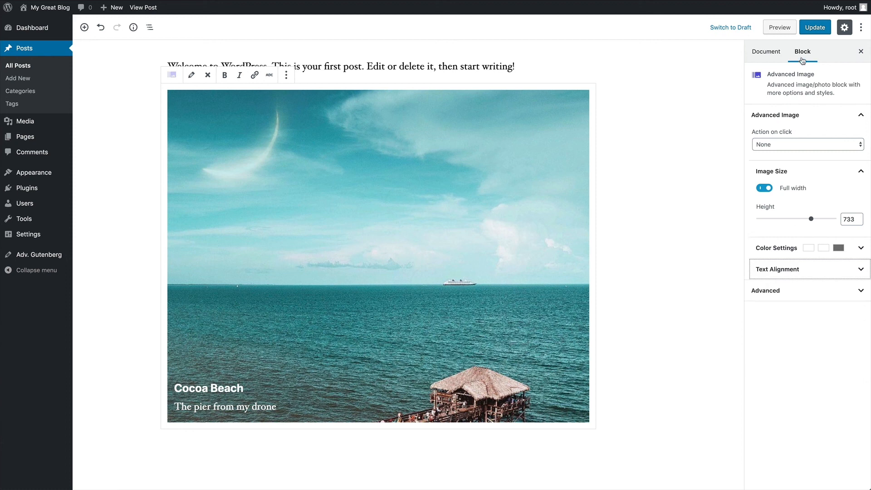
left_click(815, 28)
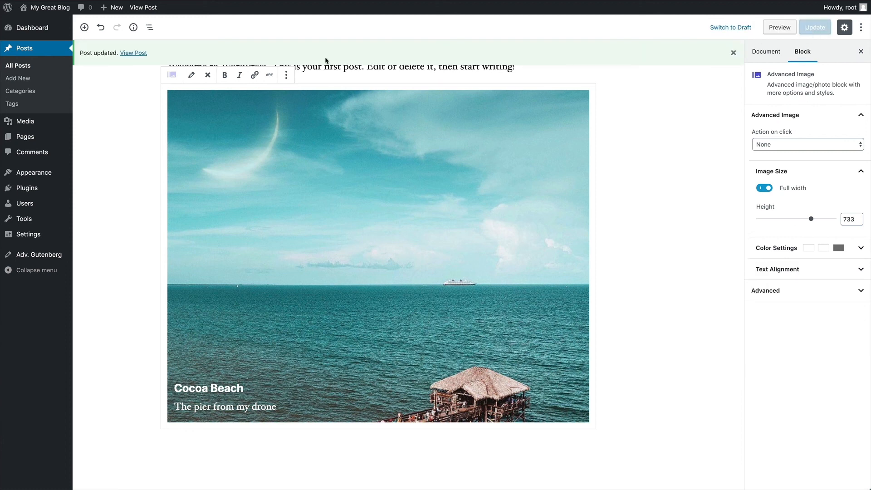
left_click(133, 53)
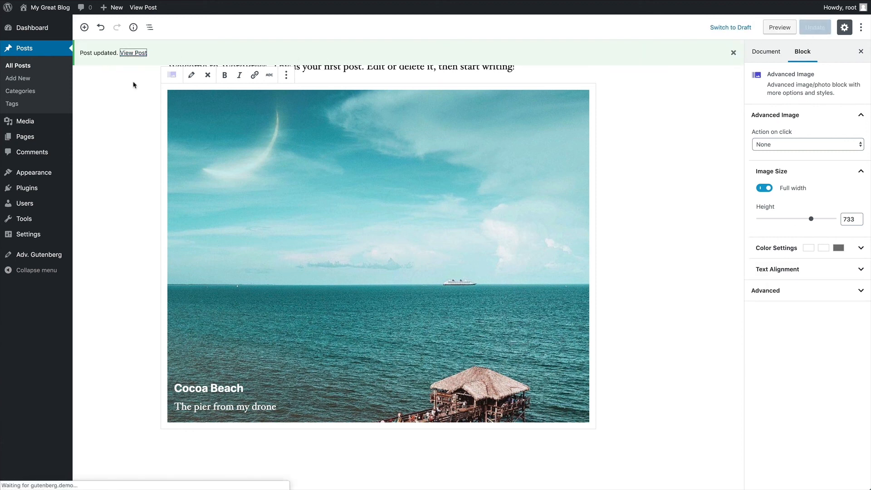
scroll(628, 161, "down", 4)
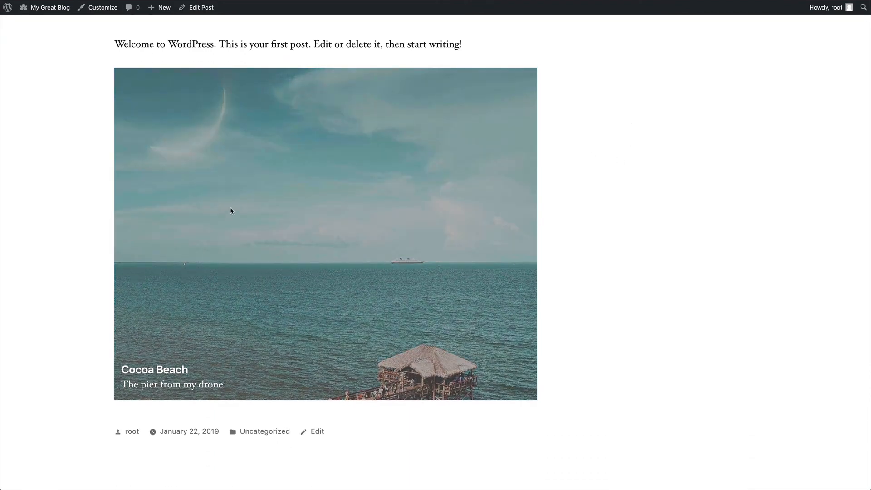
scroll(82, 131, "up", 3)
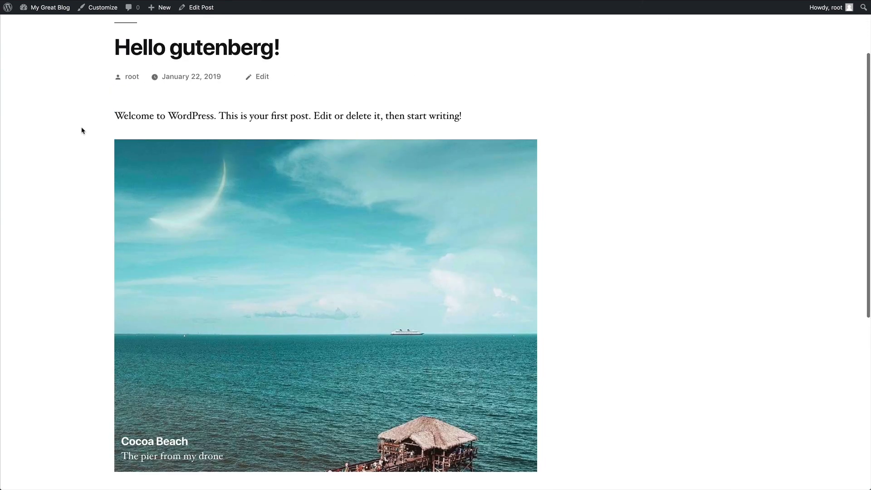
left_click(195, 9)
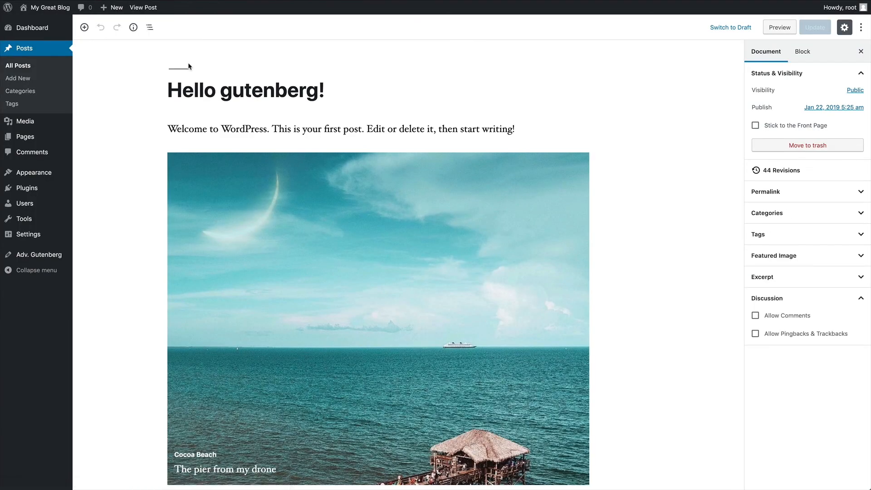
scroll(189, 66, "down", 2)
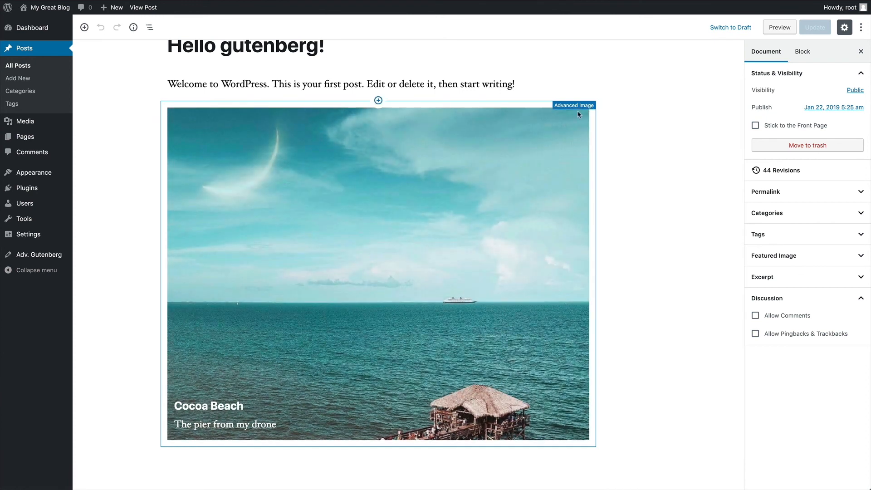
- Delete the Cocoa Beach image block and insert an Advanced List with its items
left_click(502, 125)
left_click(224, 93)
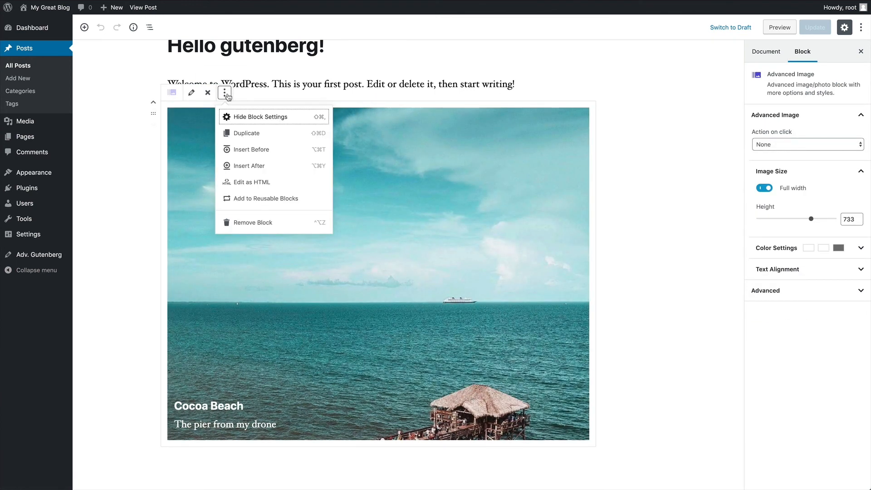
left_click(260, 222)
left_click(84, 27)
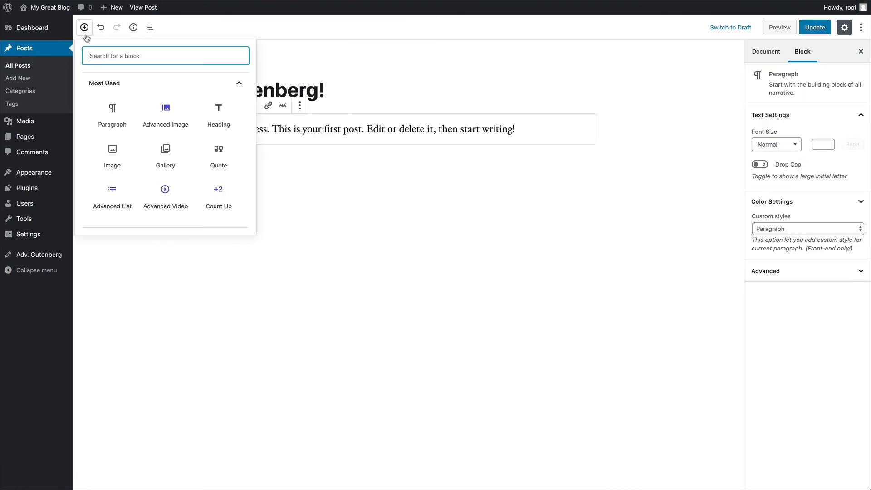
left_click(116, 197)
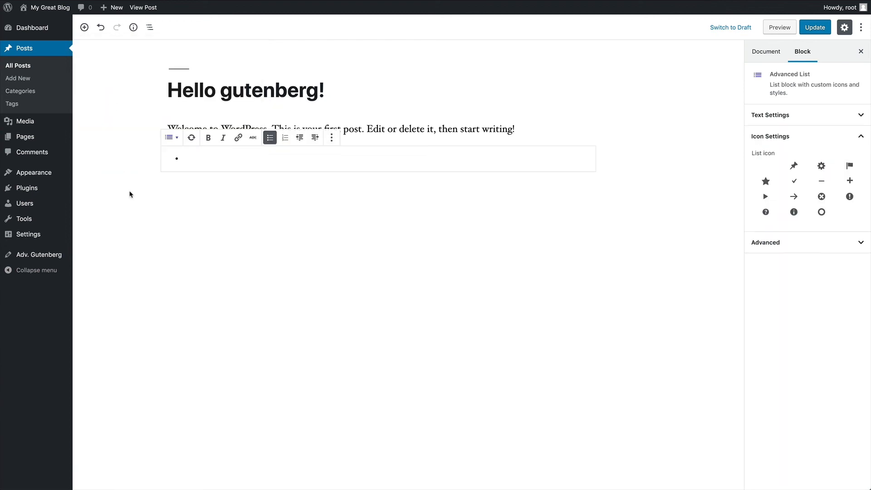
type("Item 1")
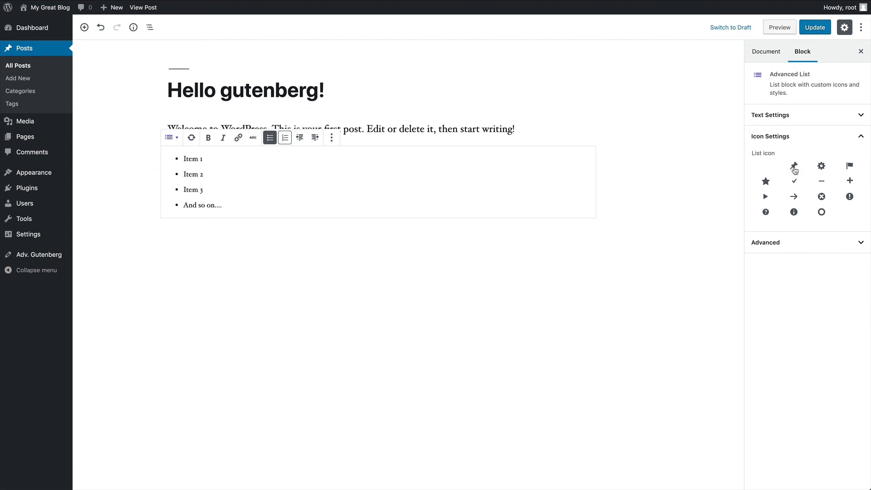
- Use star bullets with text size 27, icon size 29, line height 46, margin 6, padding 14
left_click(793, 168)
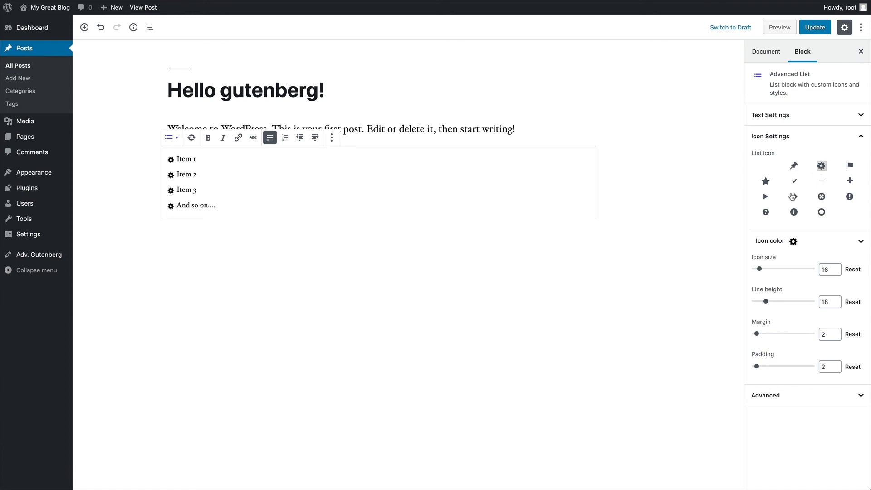
left_click(794, 196)
left_click(766, 182)
left_click(775, 118)
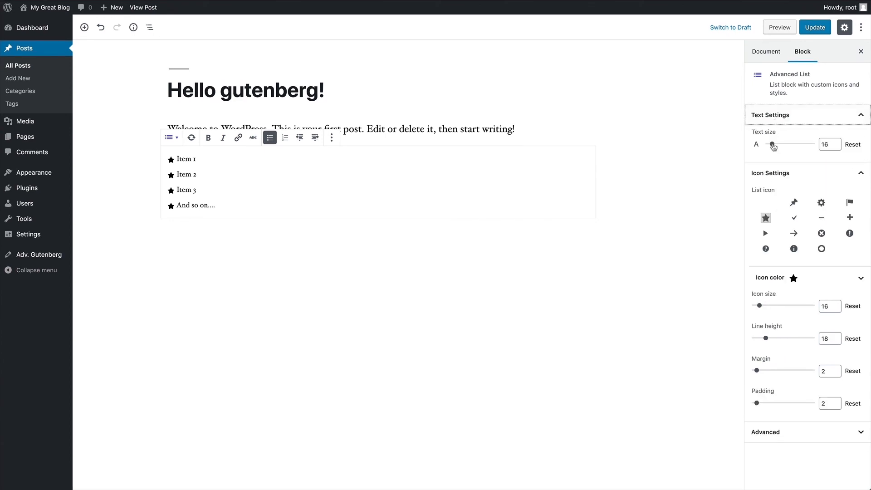
left_click_drag(773, 145, 777, 147)
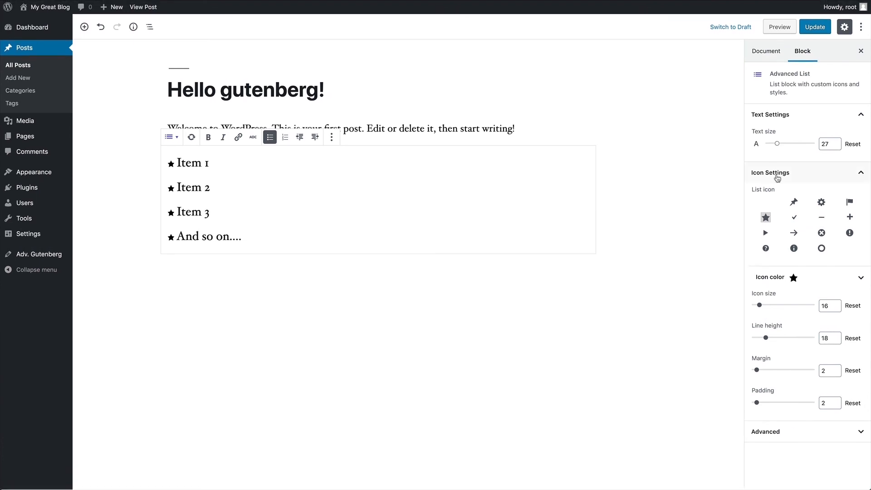
left_click_drag(759, 307, 767, 306)
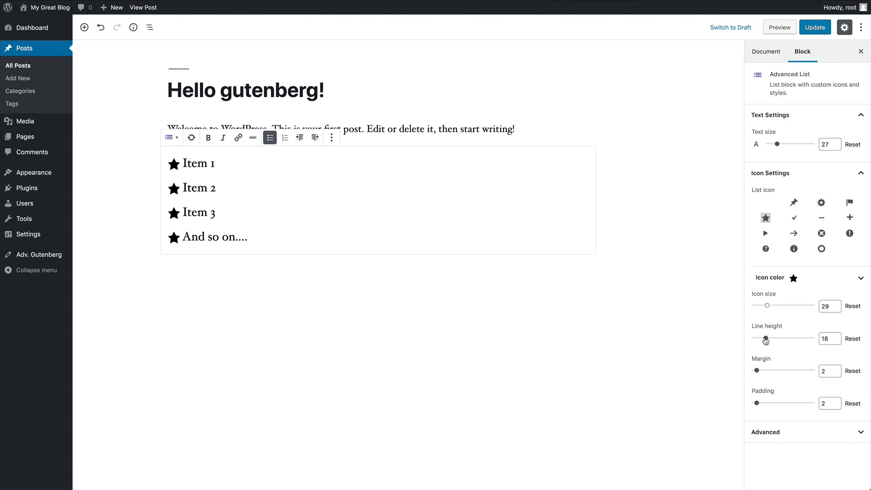
mouse_move(766, 340)
left_mouse_down()
mouse_move(789, 340)
mouse_move(780, 341)
left_mouse_up()
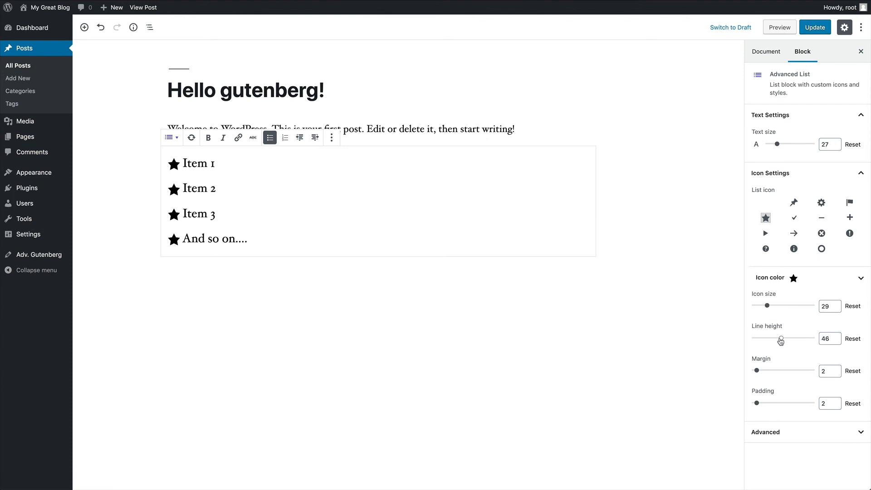
left_click_drag(757, 370, 758, 370)
left_click_drag(756, 403, 763, 404)
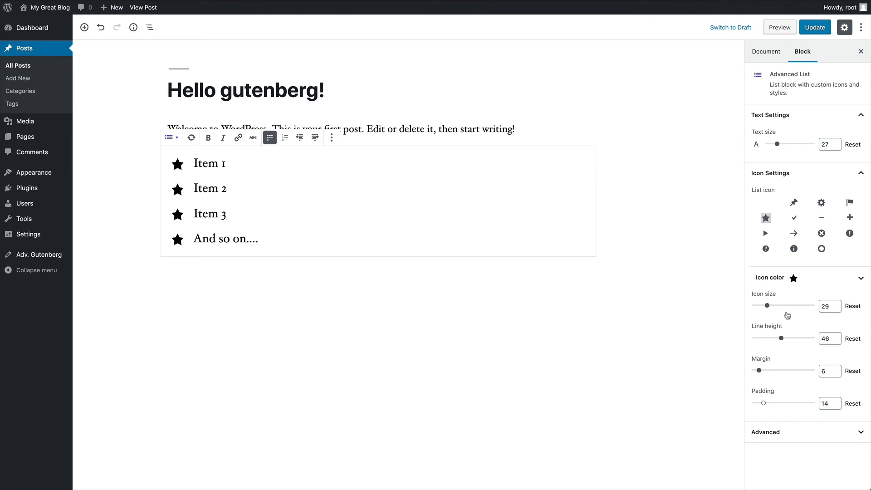
- Colour the star bullets with the custom colour #bf5858
left_click(789, 279)
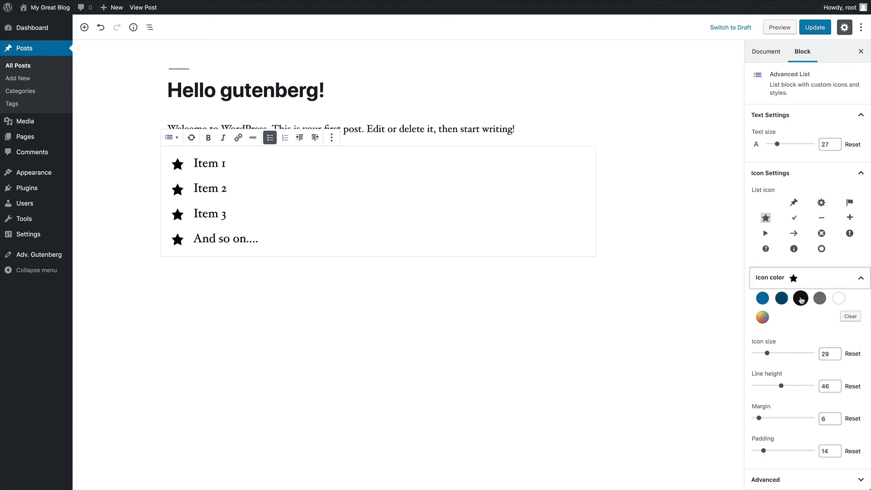
left_click(764, 300)
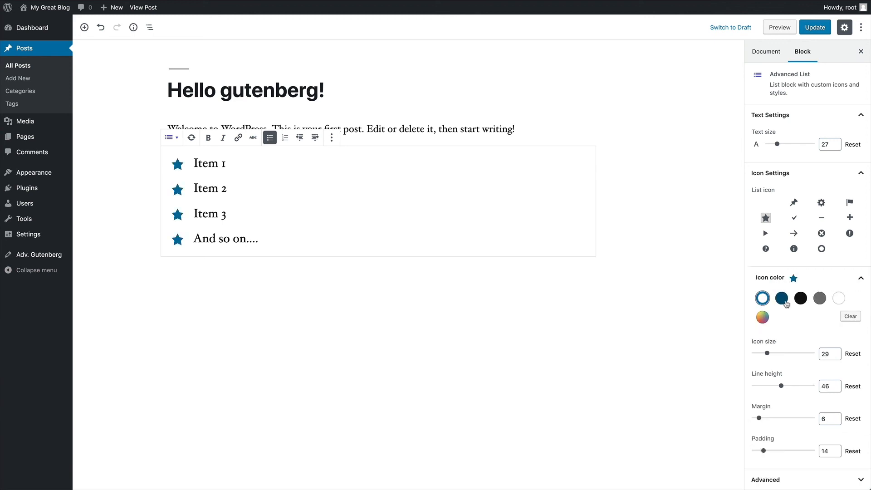
left_click(800, 299)
left_click(763, 317)
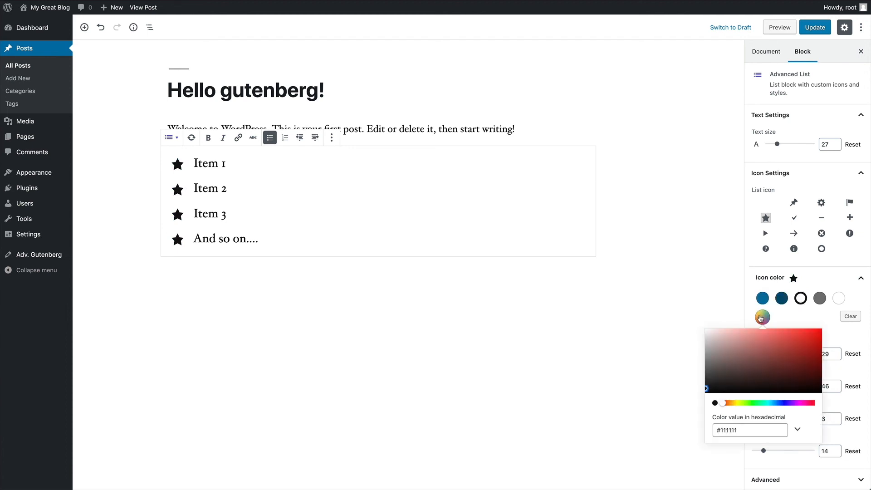
left_click(773, 345)
left_click(768, 344)
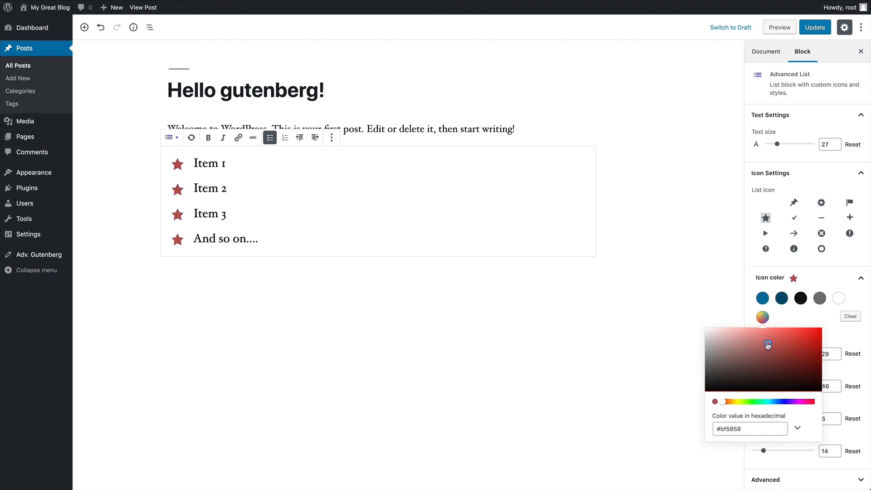
left_click(845, 335)
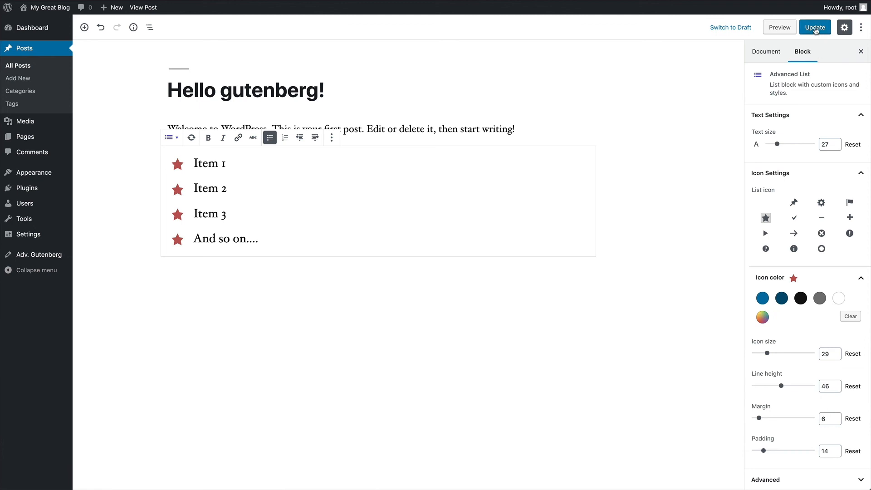
- Update the post, view it on the site, then select the star list back in the editor
left_click(815, 28)
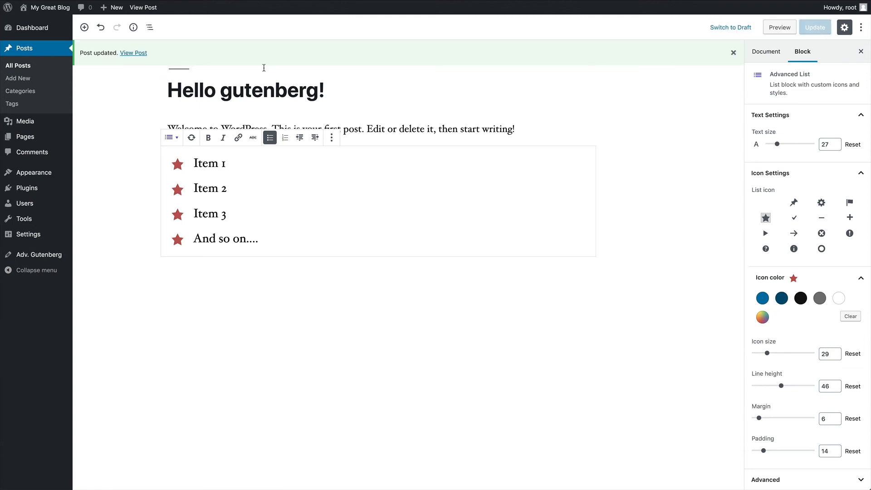
left_click(140, 55)
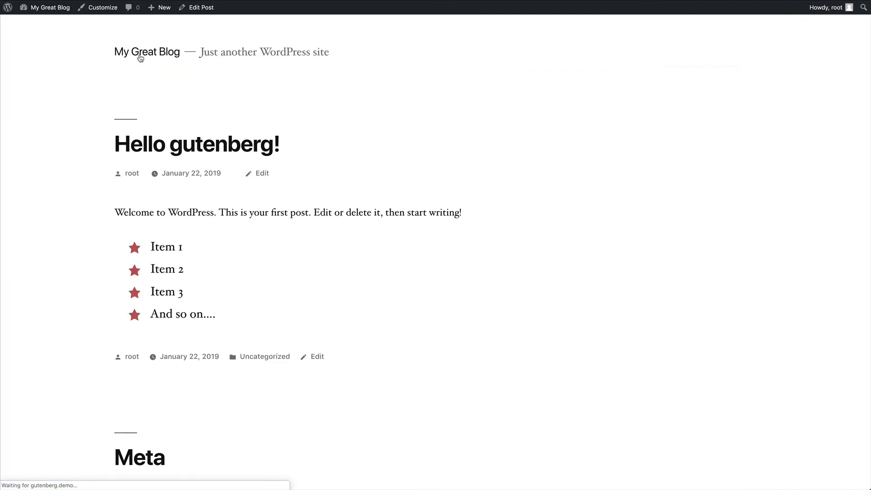
scroll(292, 155, "down", 2)
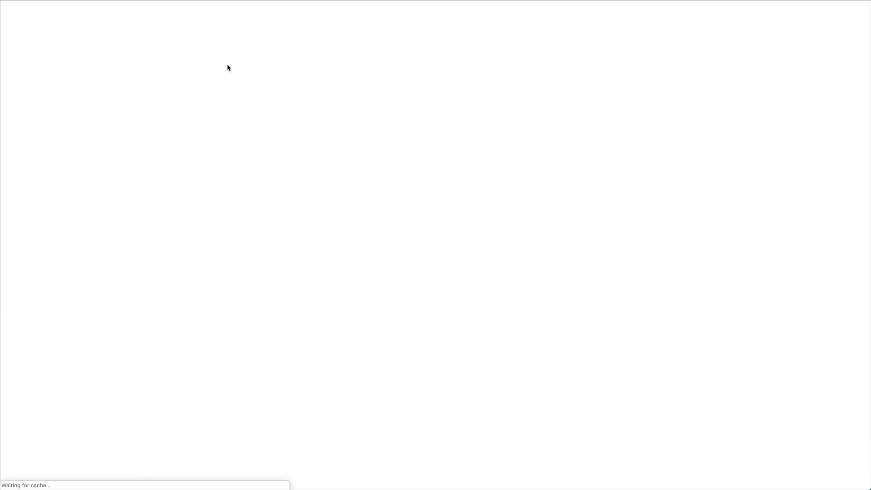
left_click(222, 170)
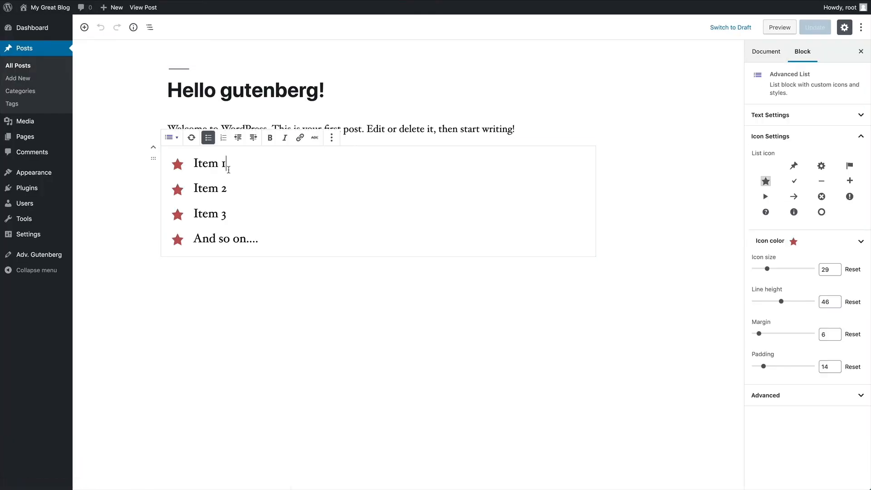
- Delete the star list block and browse the inserter's block categories
left_click(332, 137)
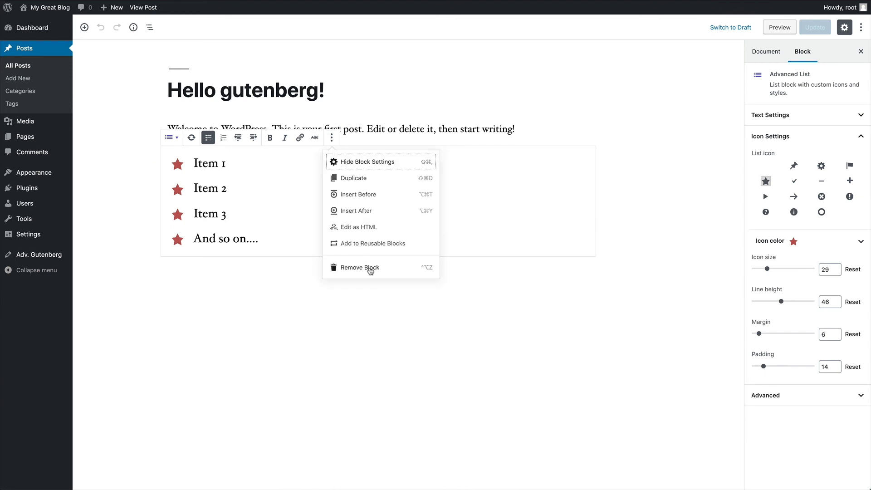
left_click(371, 269)
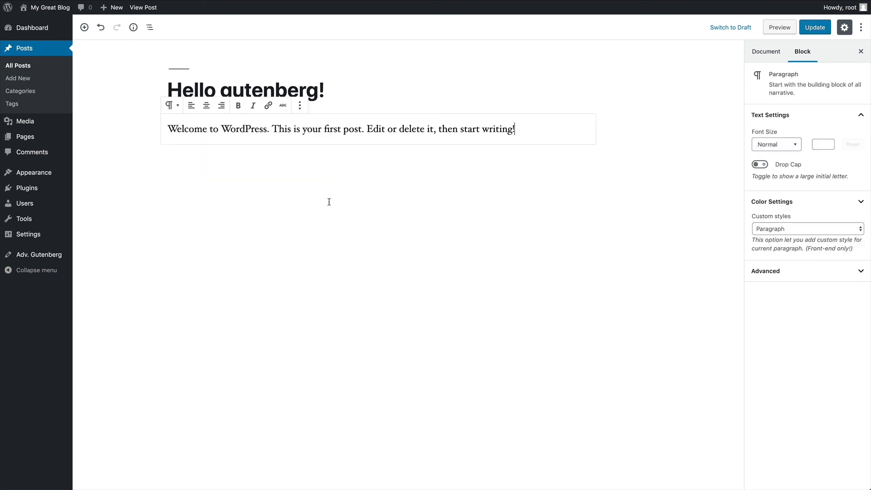
left_click(84, 28)
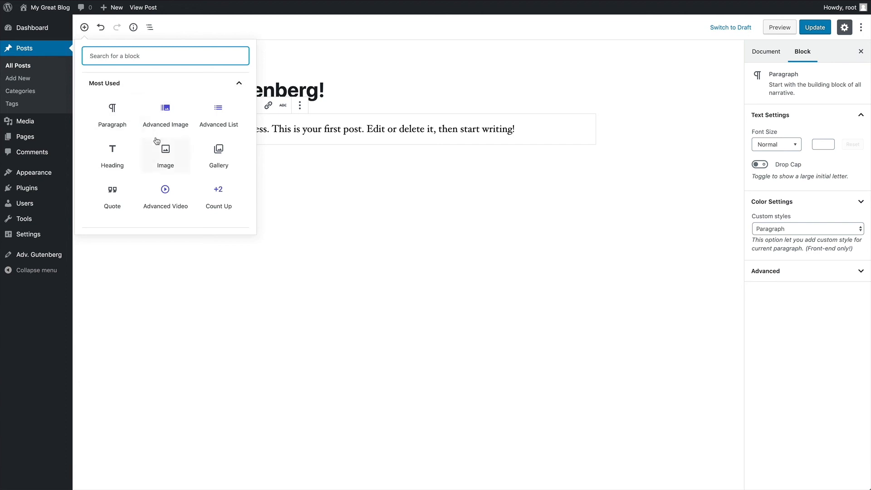
scroll(160, 143, "down", 2)
scroll(161, 144, "down", 5)
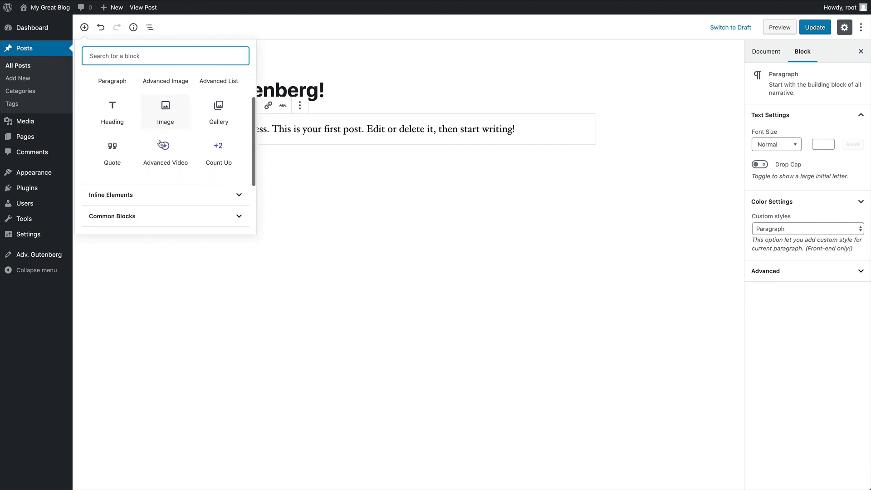
scroll(161, 144, "up", 7)
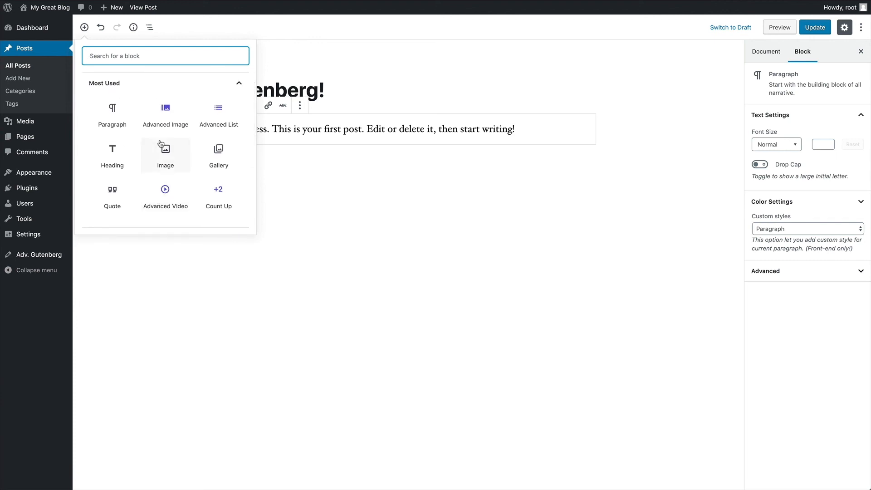
scroll(160, 143, "down", 3)
left_click(163, 161)
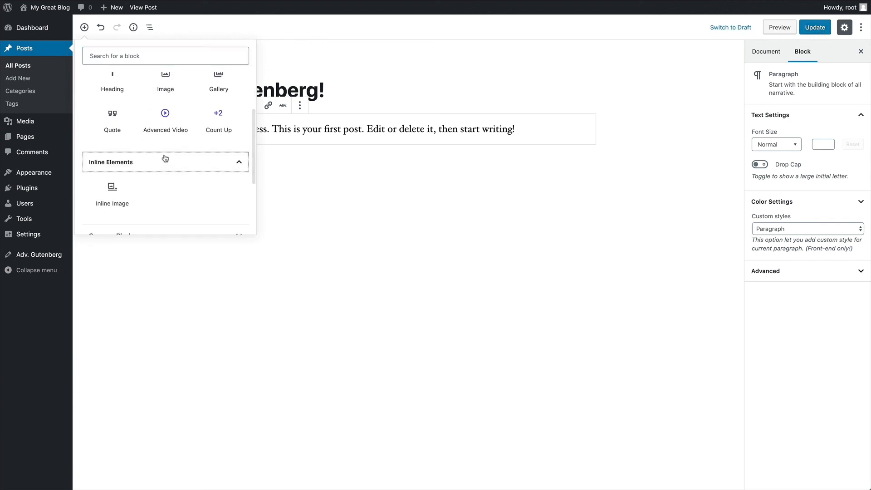
left_click(162, 176)
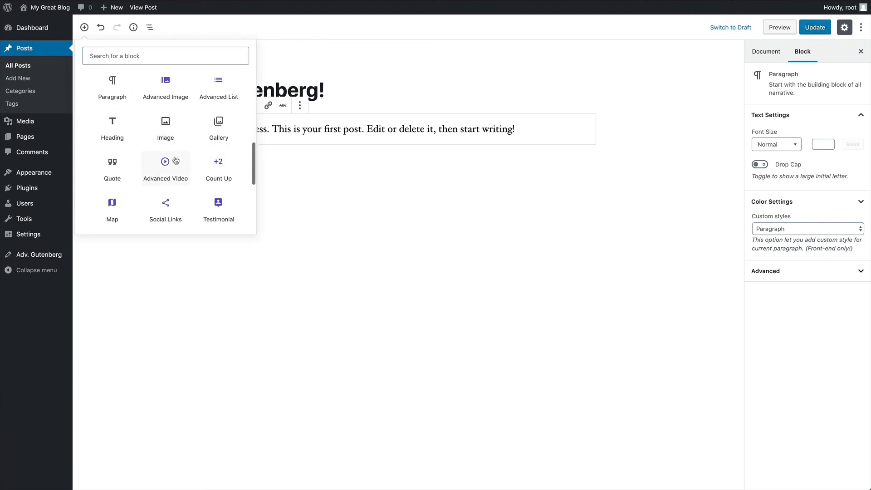
- Search for 'soc' and insert a Social Links block
left_click(149, 55)
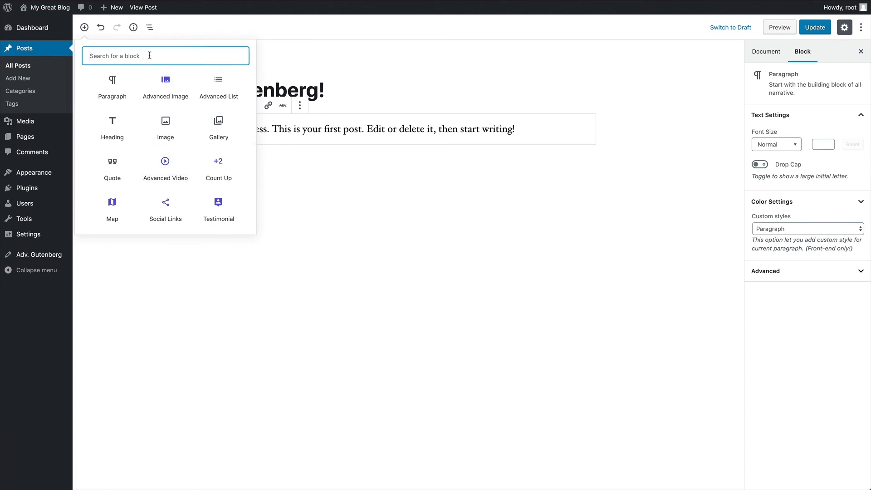
type("soc")
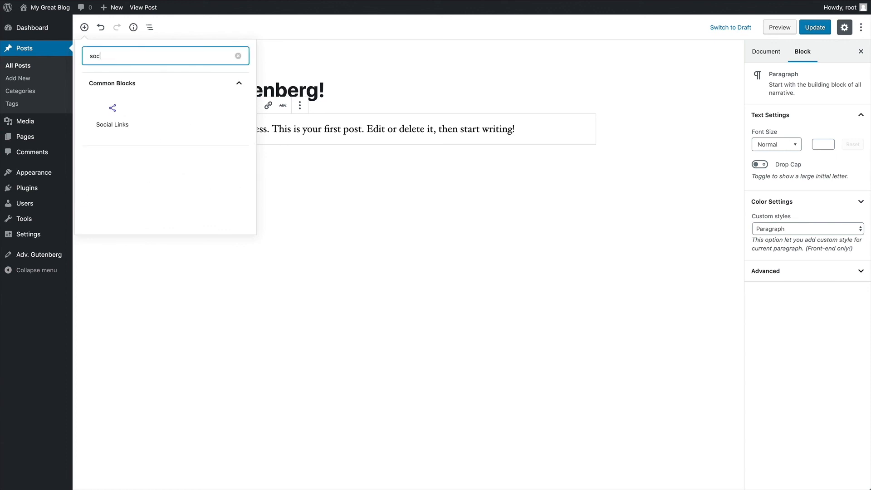
left_click(112, 109)
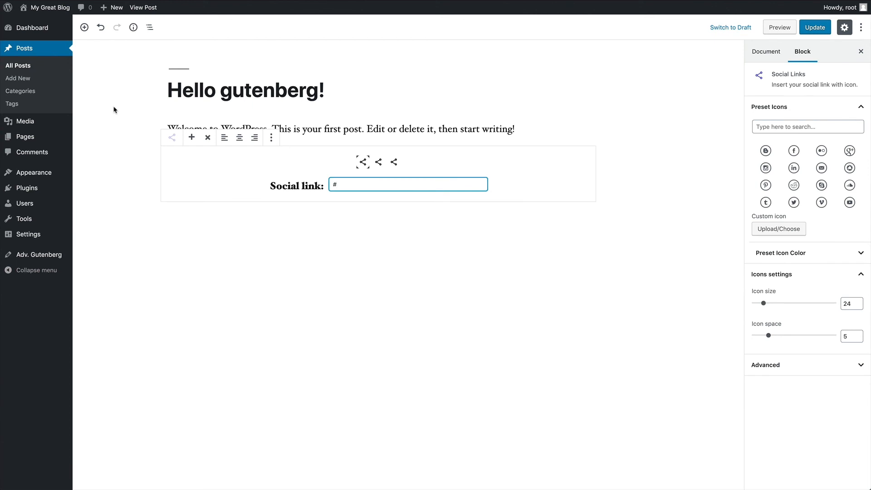
- Make the first icon Facebook and start entering its profile URL
left_click(363, 162)
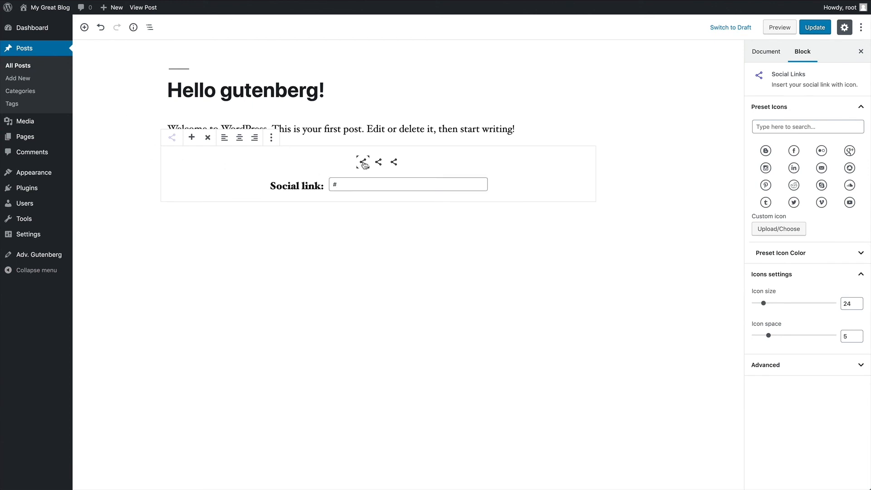
left_click(795, 152)
left_click_drag(374, 185, 316, 181)
type("https://facebook.com/headingtwo")
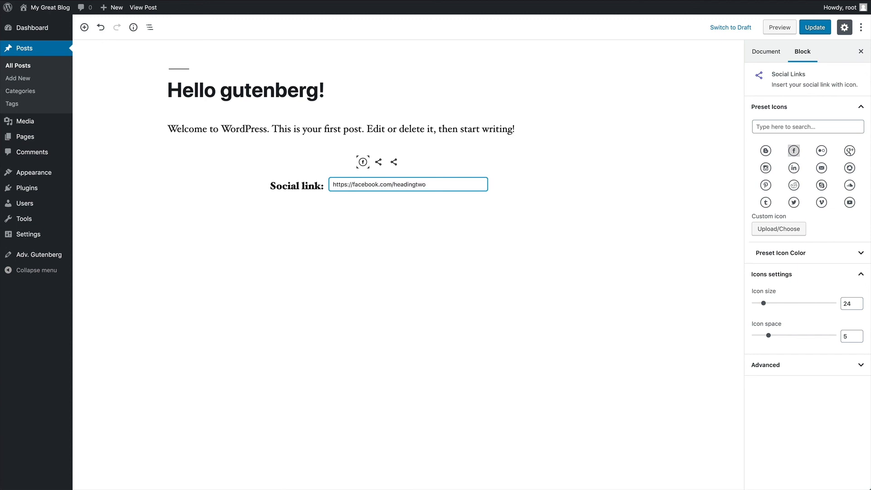
- Make the second icon Twitter and enter its profile URL
left_click(379, 161)
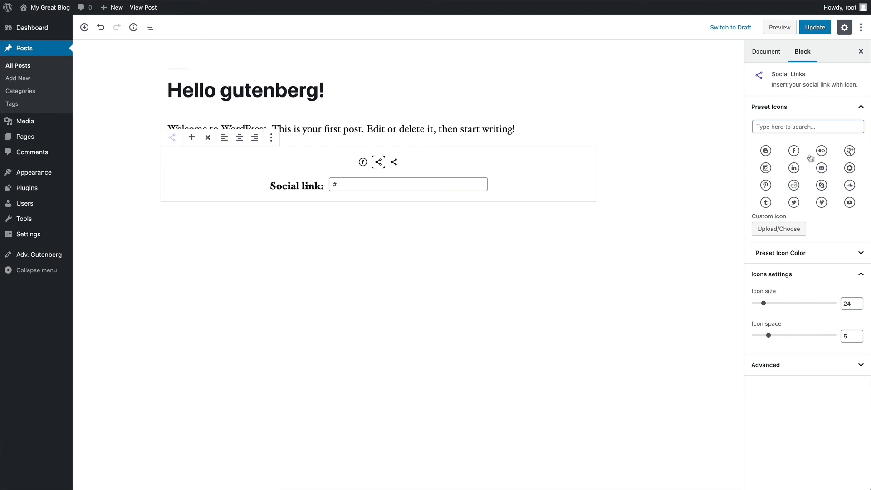
left_click(794, 203)
left_click(330, 184)
type("https://twitter.com/headingtwo")
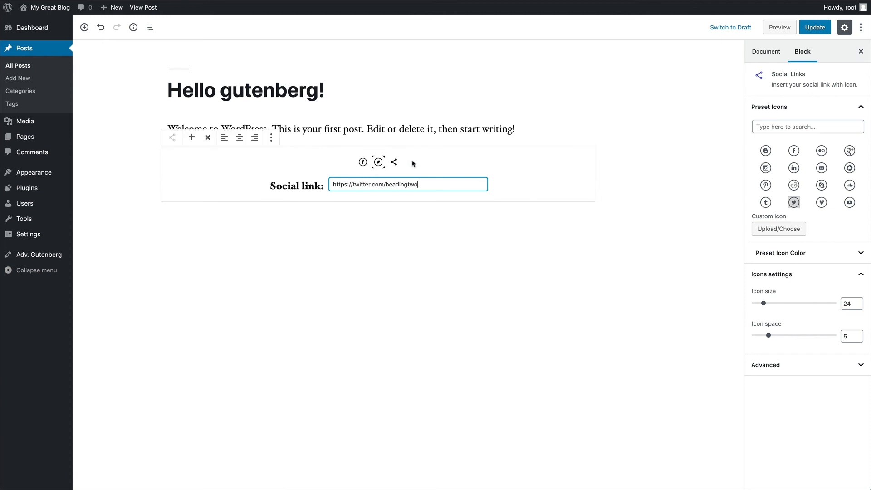
- Make the third icon Instagram with its profile URL, then update the post
left_click(394, 162)
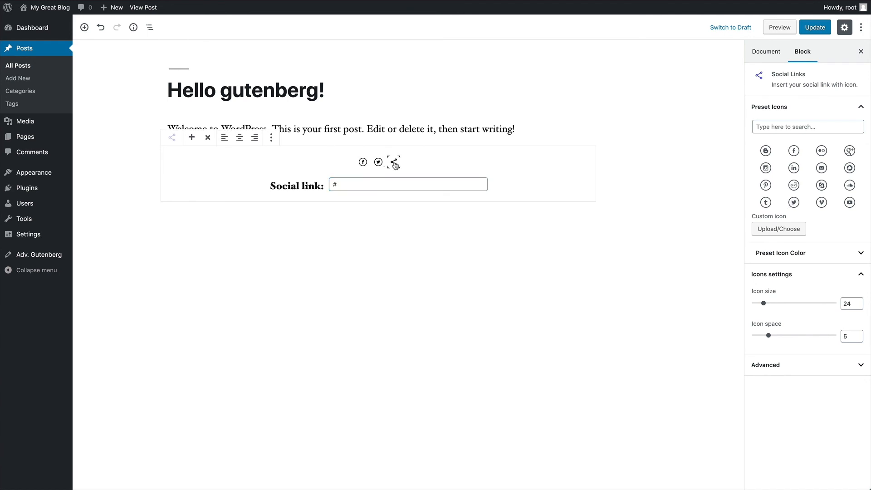
left_click(766, 167)
left_click_drag(356, 182, 328, 183)
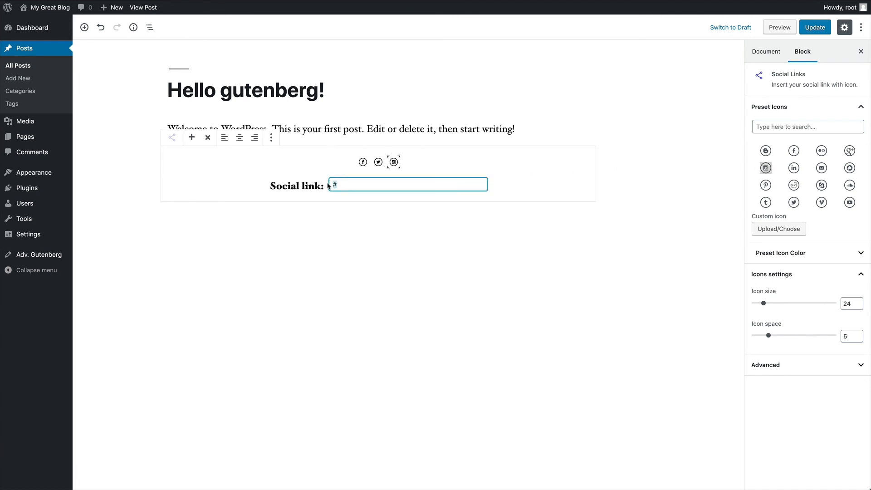
type("https://instagram.com/headingtwo")
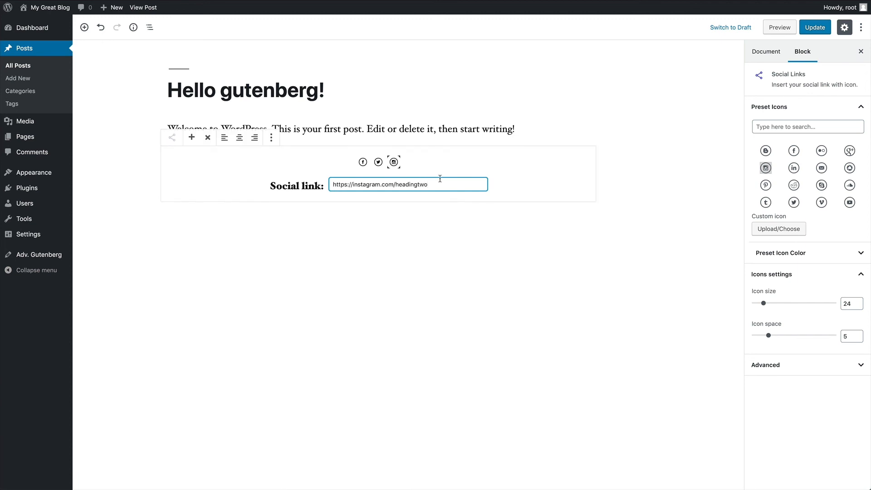
left_click(526, 185)
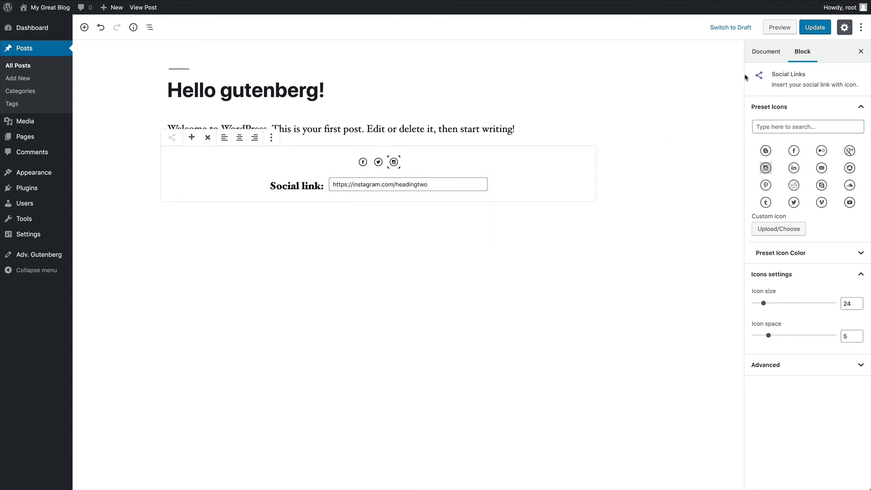
left_click(815, 28)
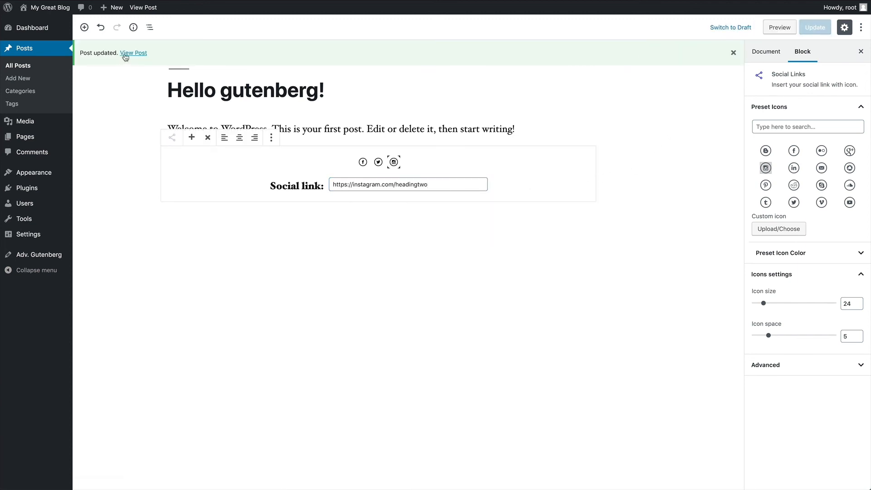
left_click(127, 53)
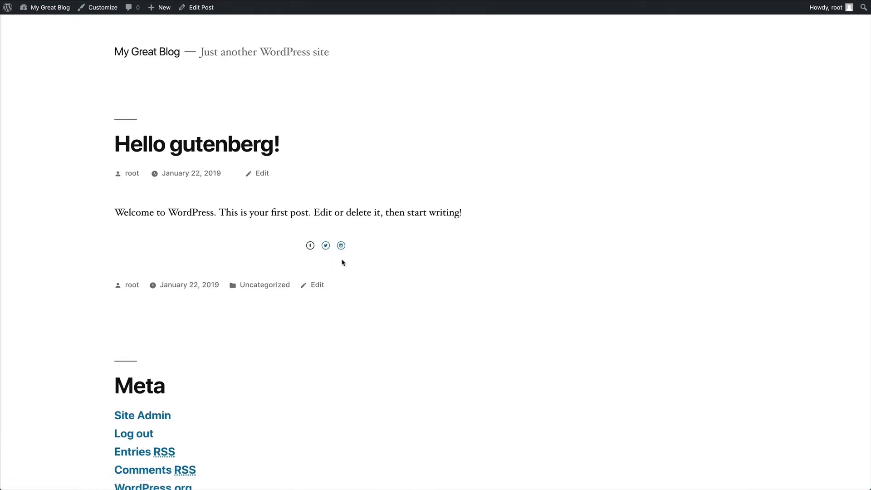
left_click(200, 8)
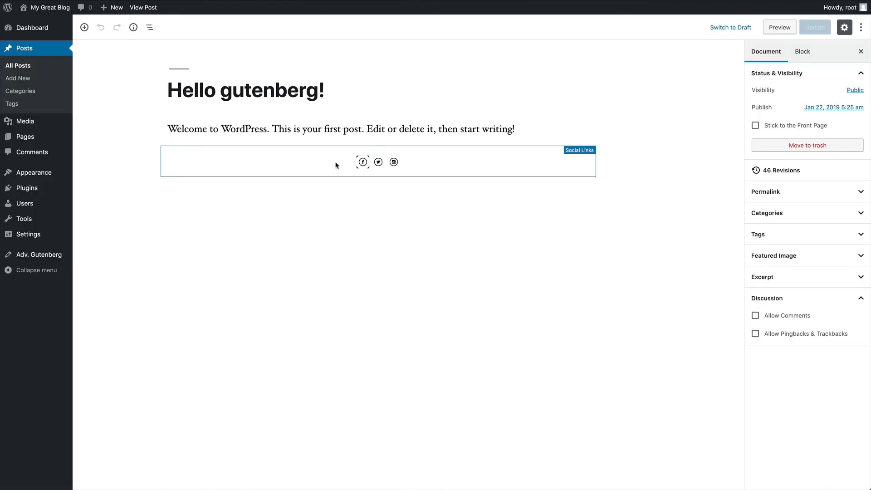
left_click(338, 165)
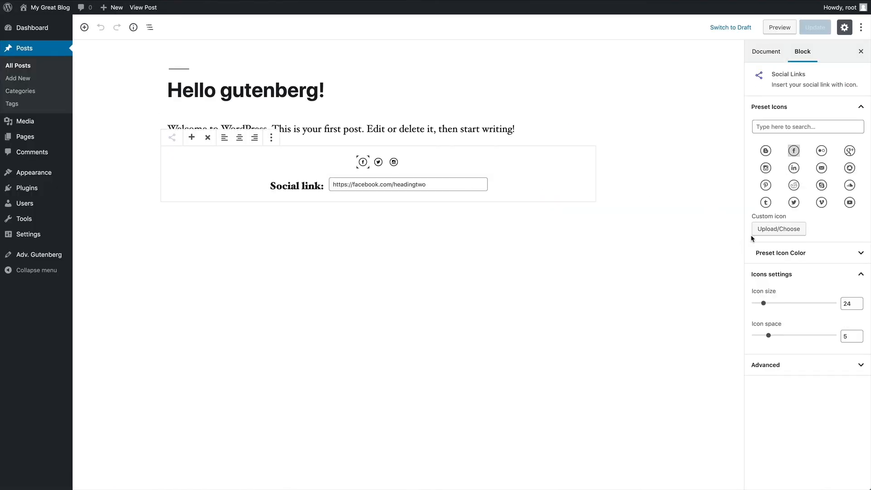
- Set the social icon size to 40 and icon spacing to 10
left_click(780, 254)
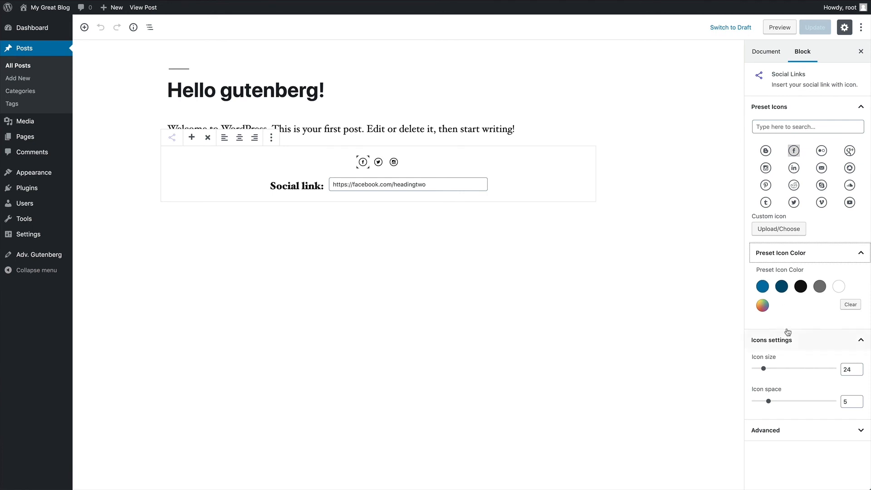
left_click_drag(764, 370, 794, 369)
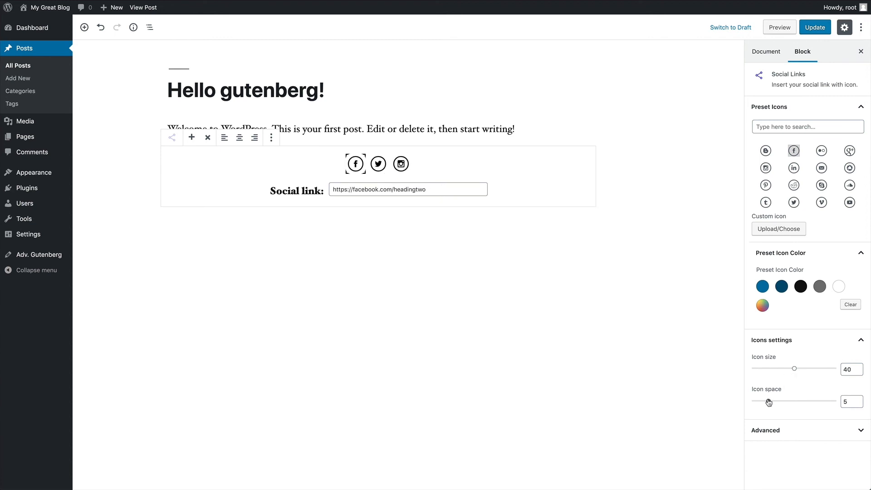
left_click_drag(768, 402, 780, 402)
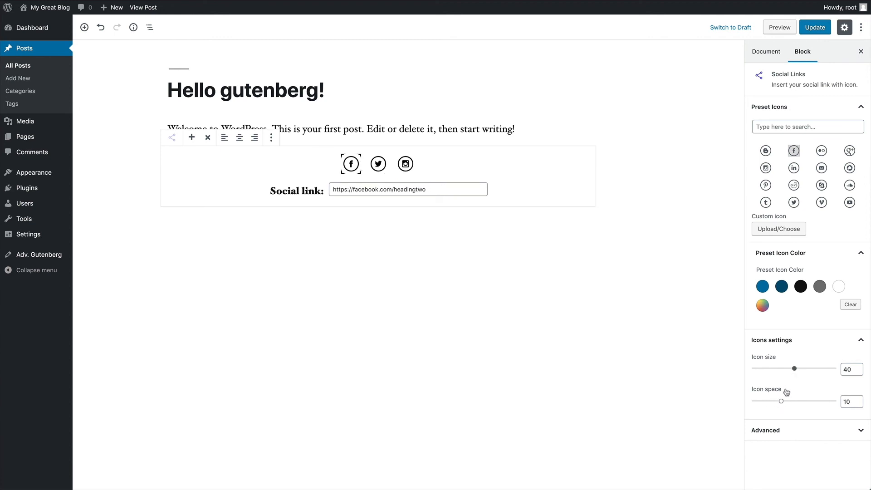
- Colour the Facebook icon #ff003f and the Twitter icon #ff0033
left_click(762, 306)
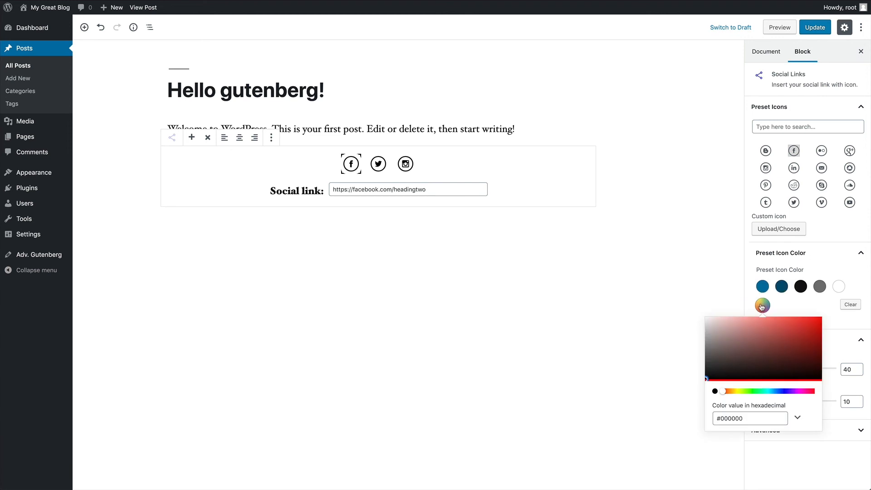
left_click_drag(748, 413, 719, 415)
type("ff00")
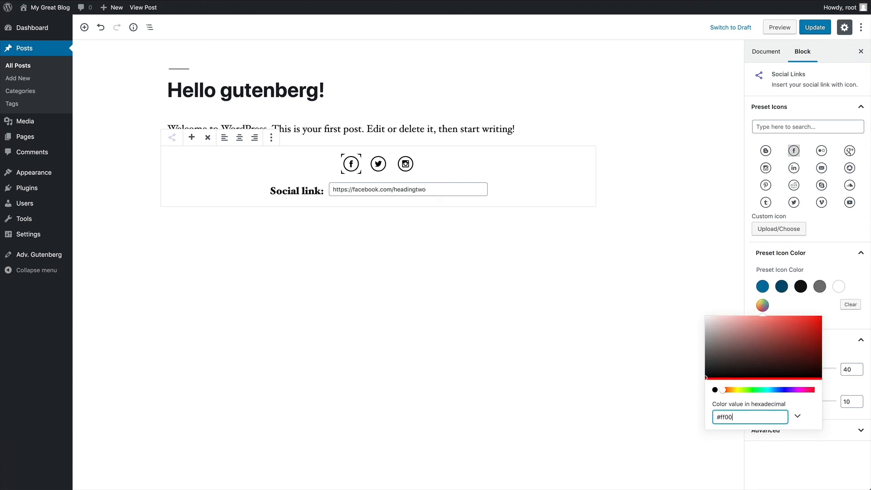
type("3f")
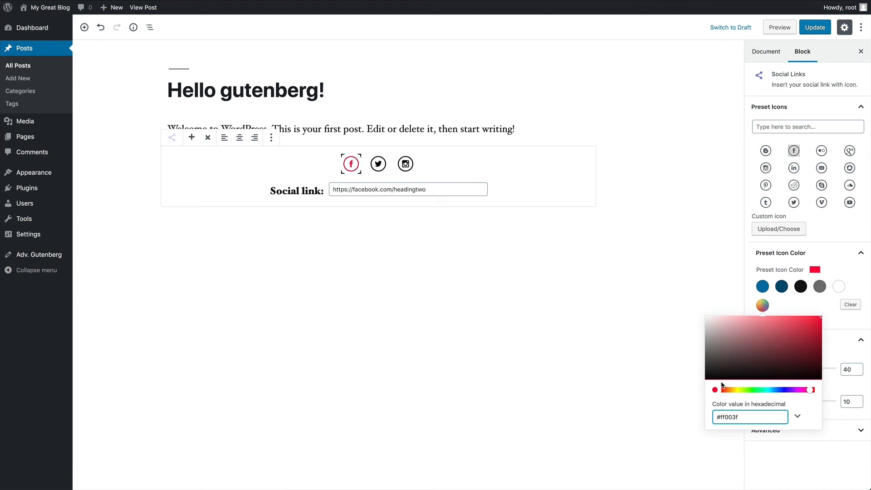
left_click(378, 167)
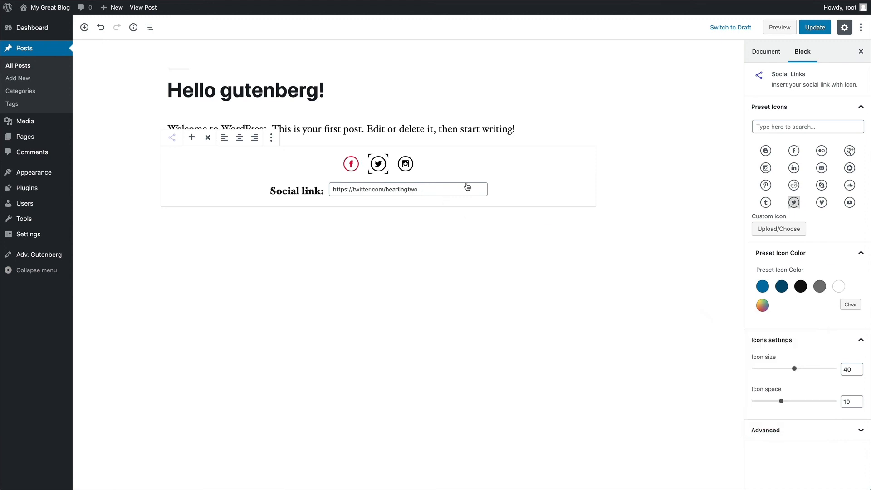
left_click(763, 306)
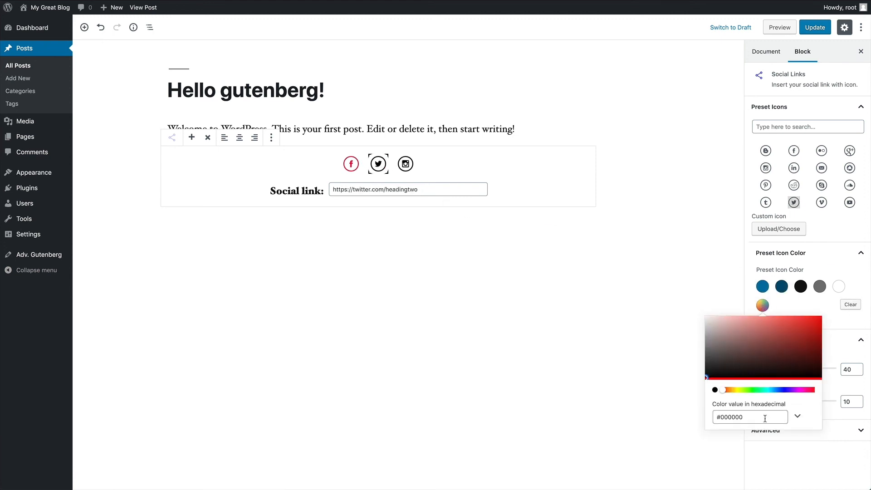
left_click_drag(764, 416, 725, 417)
type("ff0033")
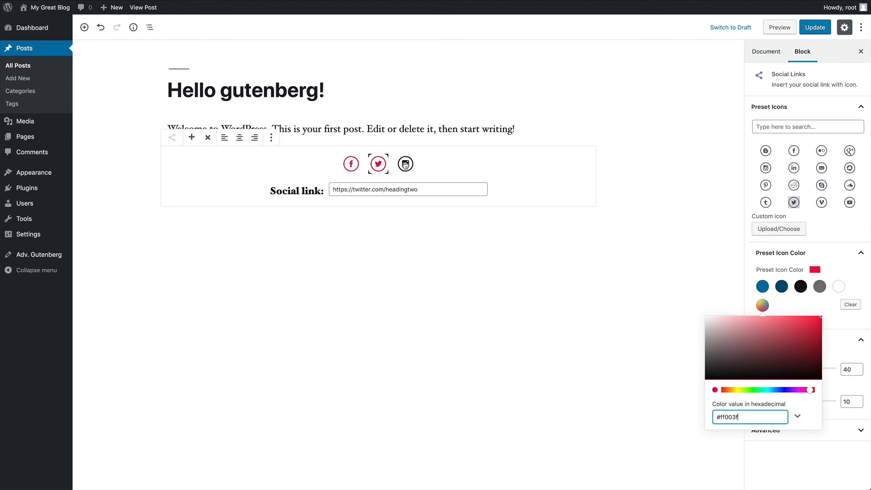
- Colour the Instagram icon #ff003f and update the post
left_click(406, 164)
left_click(762, 305)
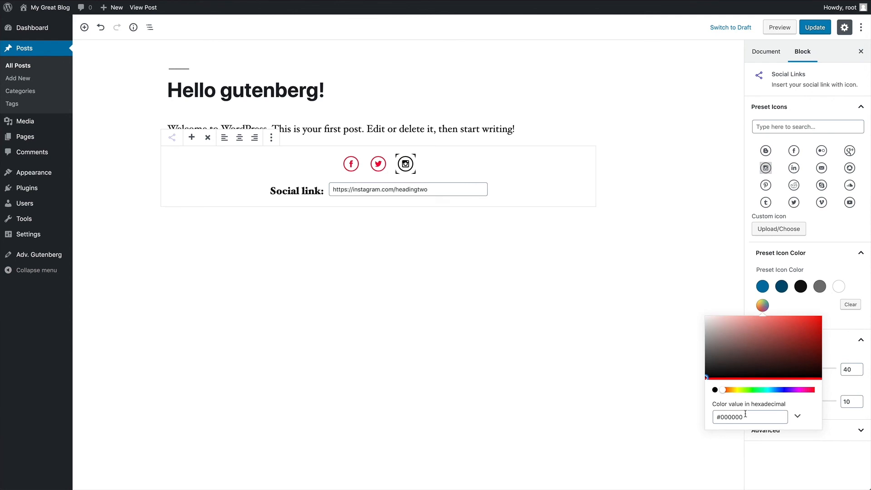
left_click_drag(746, 416, 715, 416)
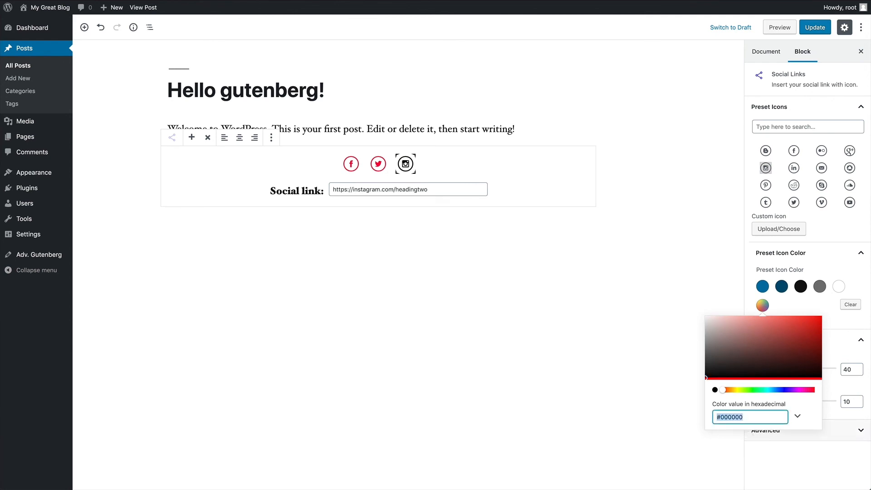
type("#ff003f")
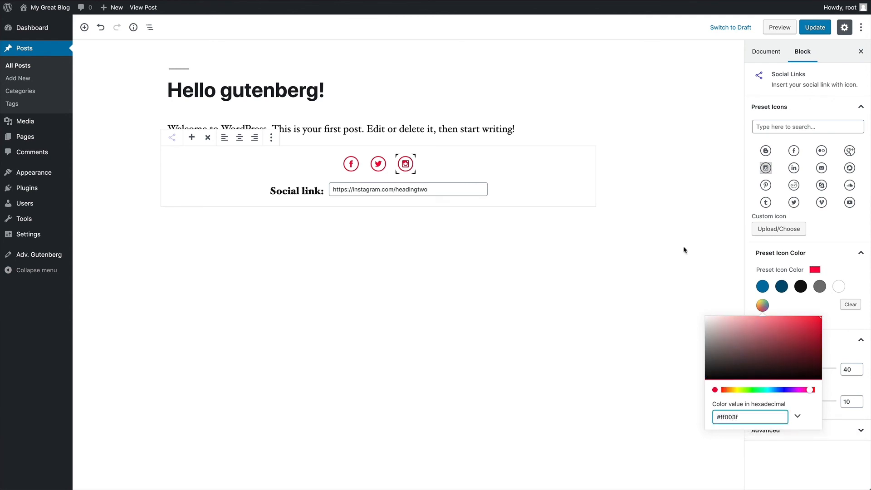
left_click(673, 212)
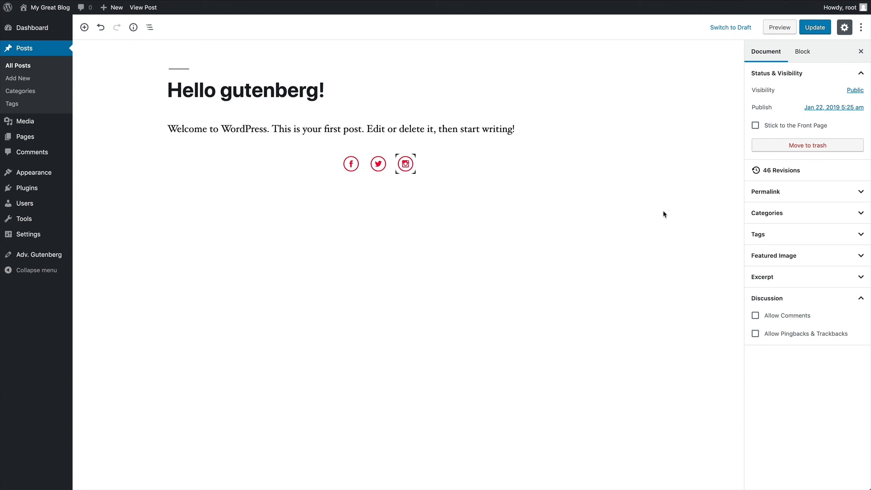
left_click(813, 29)
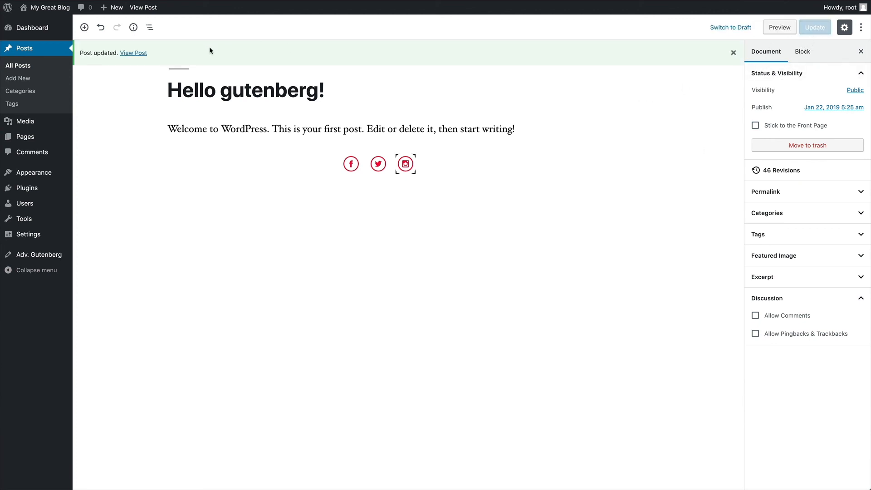
- View the published post, follow its Twitter link, then go back to the blog
left_click(134, 53)
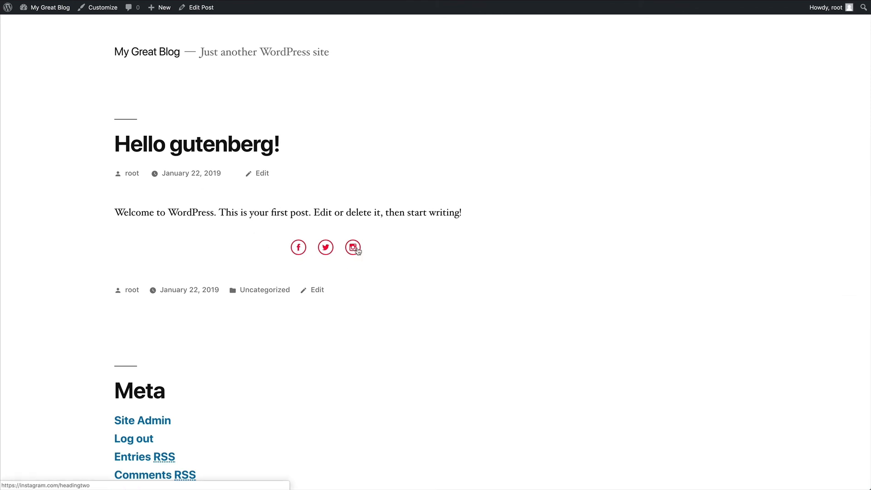
left_click(332, 250)
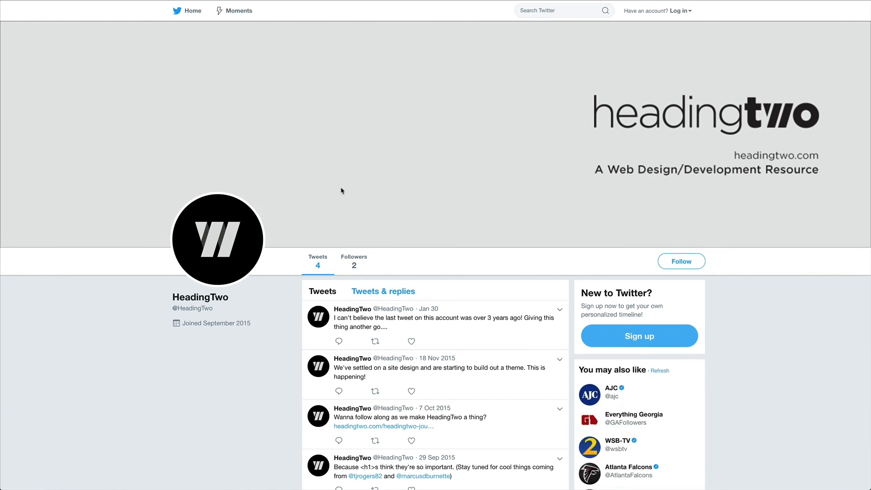
key("alt+Left")
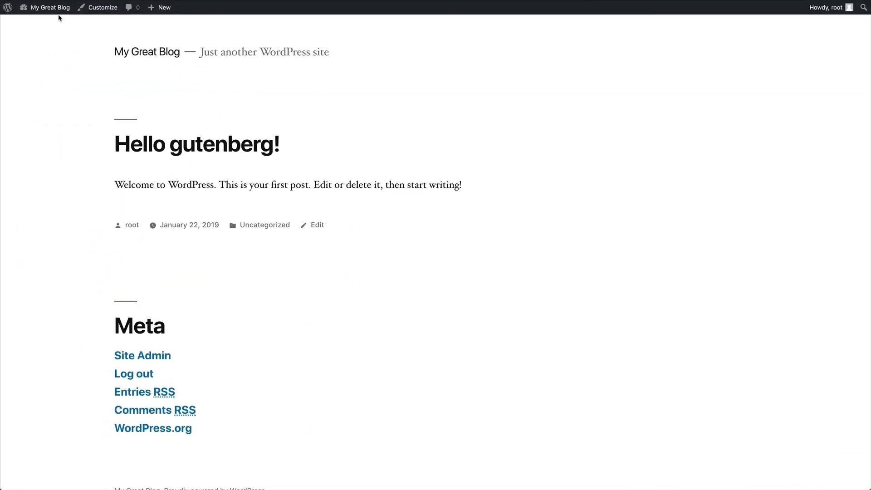
- Activate the CoBlocks plugin from the Plugins page, then go to the Posts list
left_click(53, 9)
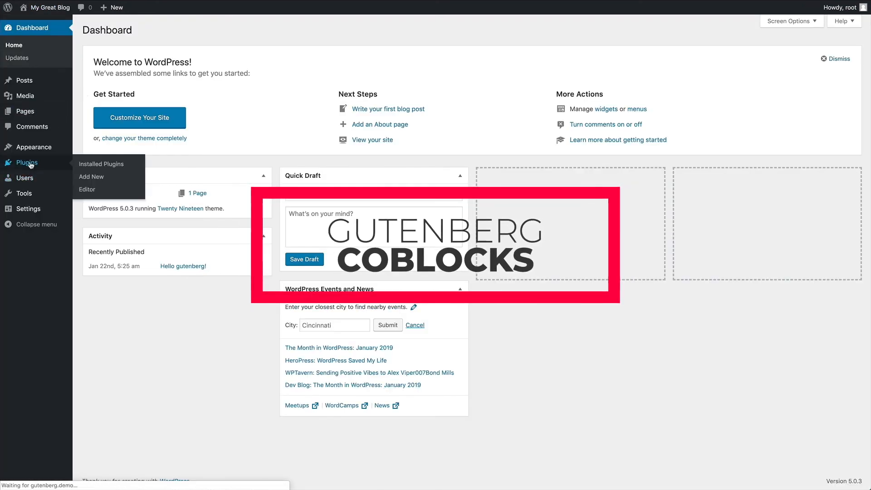
left_click(28, 163)
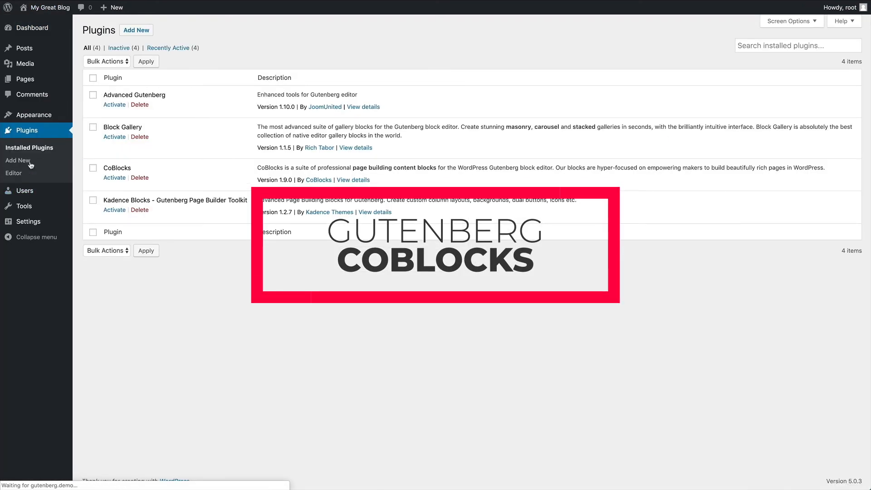
left_click(114, 178)
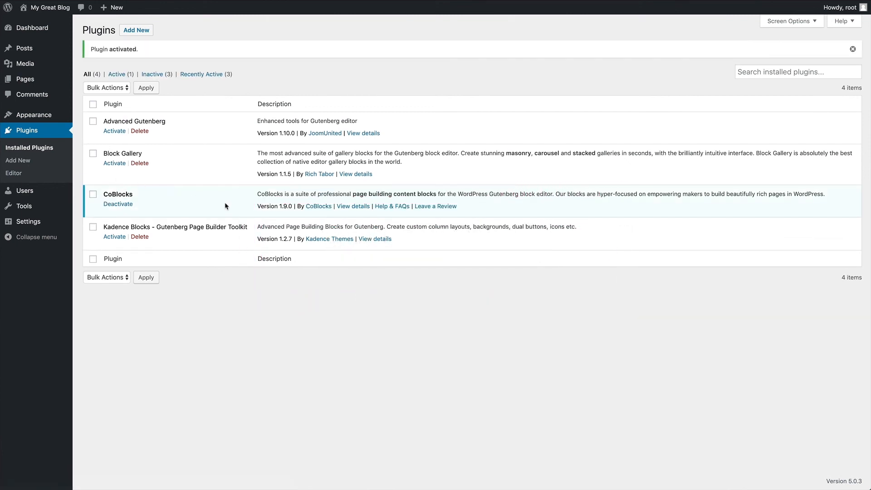
left_click(30, 50)
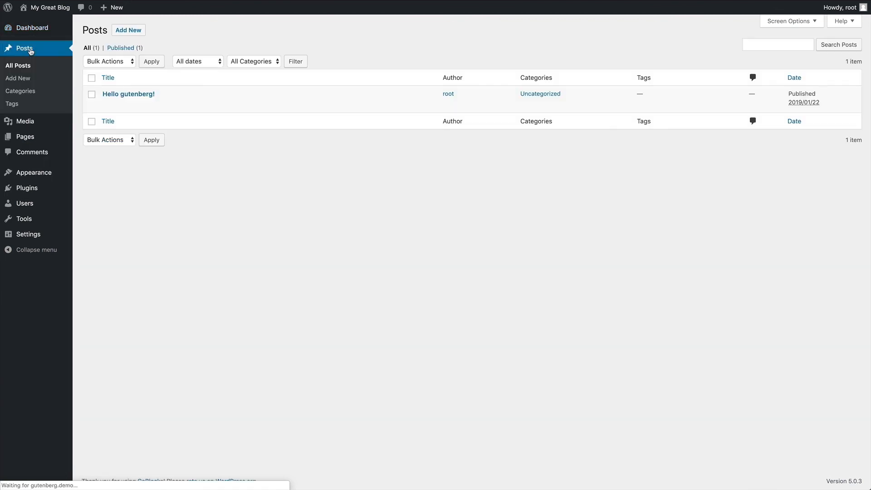
- Open the Hello gutenberg! post and insert a CoBlocks Click to Tweet block
left_click(132, 94)
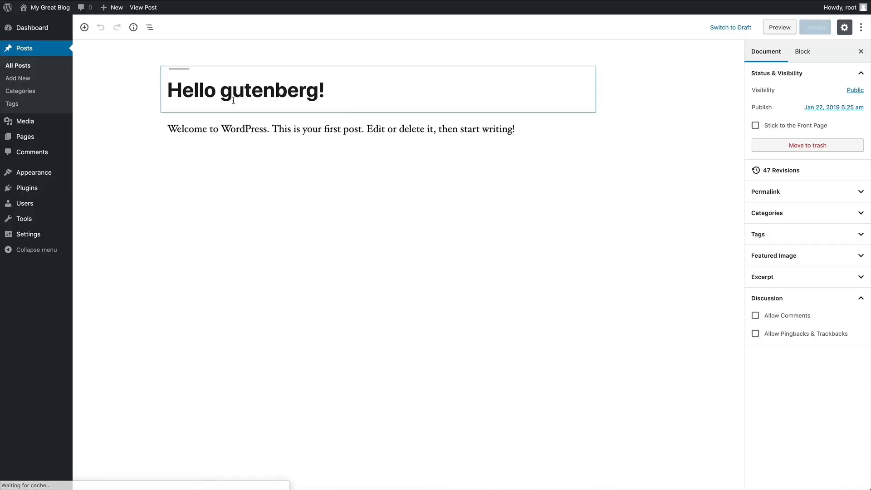
left_click(84, 27)
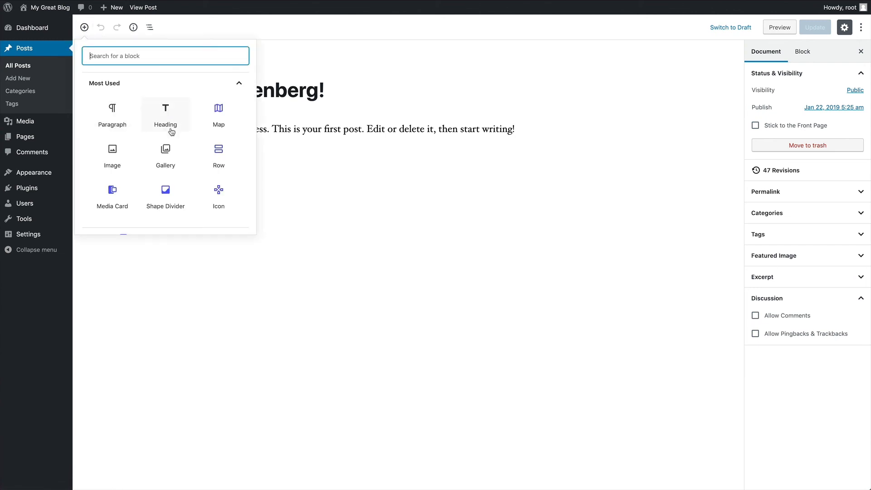
scroll(207, 196, "down", 3)
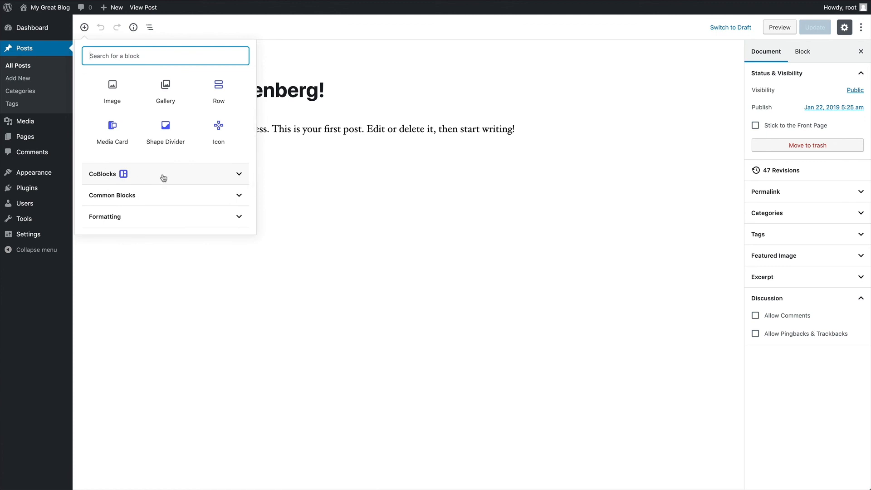
left_click(163, 178)
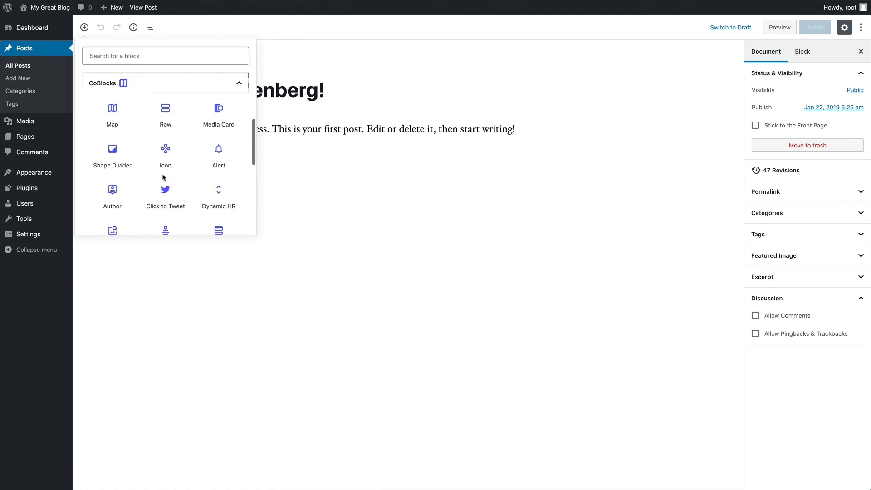
scroll(166, 159, "down", 3)
scroll(167, 162, "down", 3)
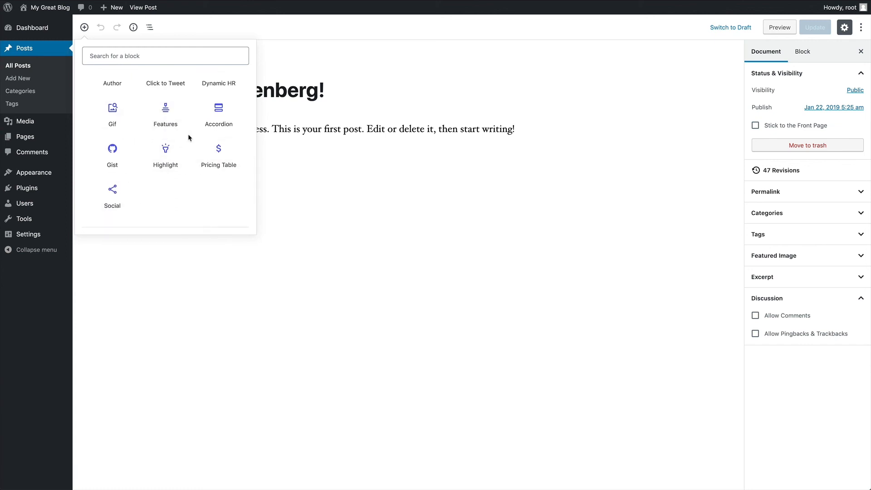
scroll(188, 139, "up", 5)
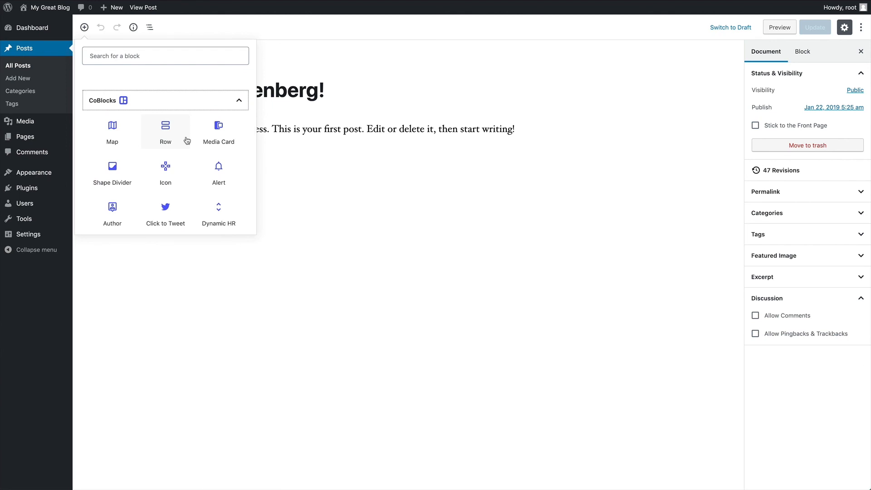
scroll(186, 140, "down", 1)
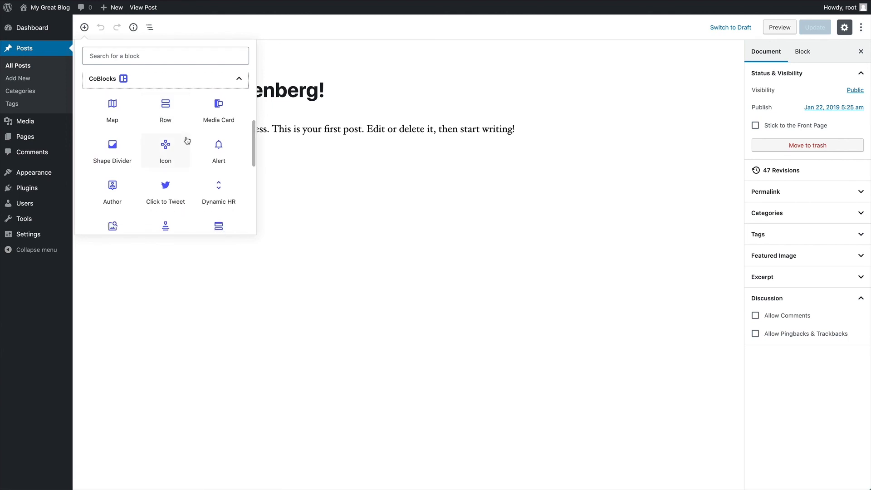
scroll(187, 140, "down", 1)
left_click(164, 176)
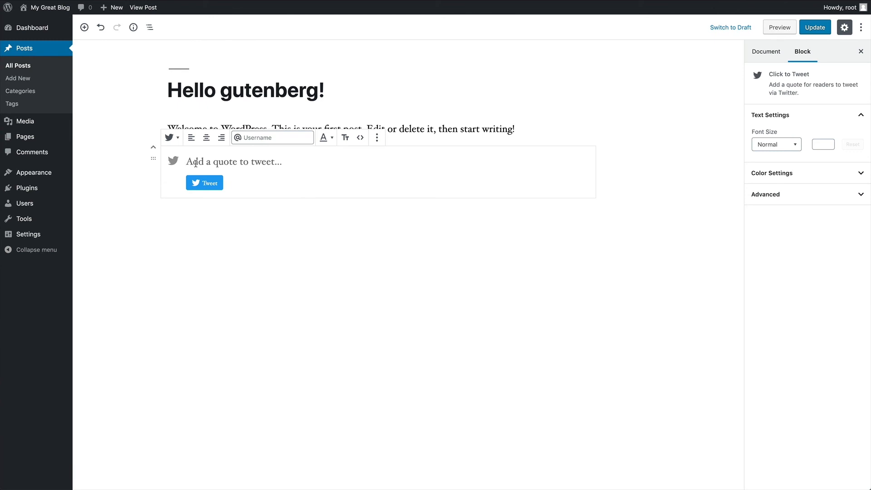
- Enter the quote 'This is something very interesting and important that you'll want to tw…' and update
type("This is ")
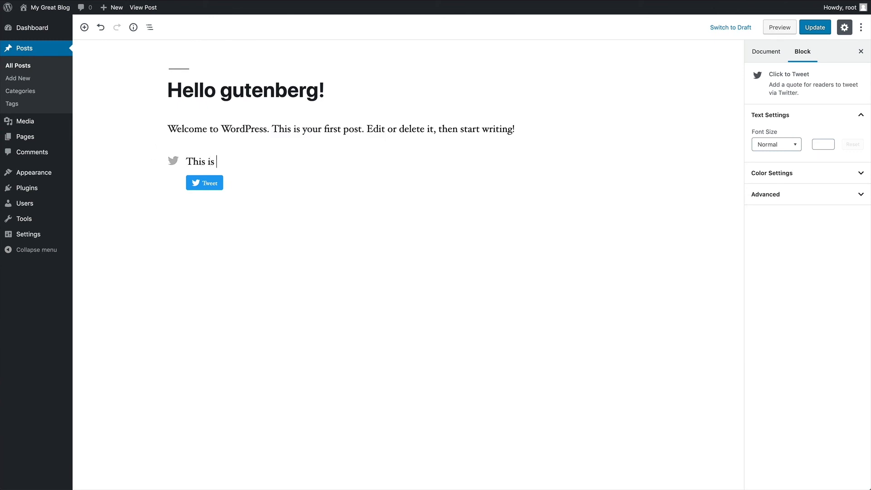
type("something very interest")
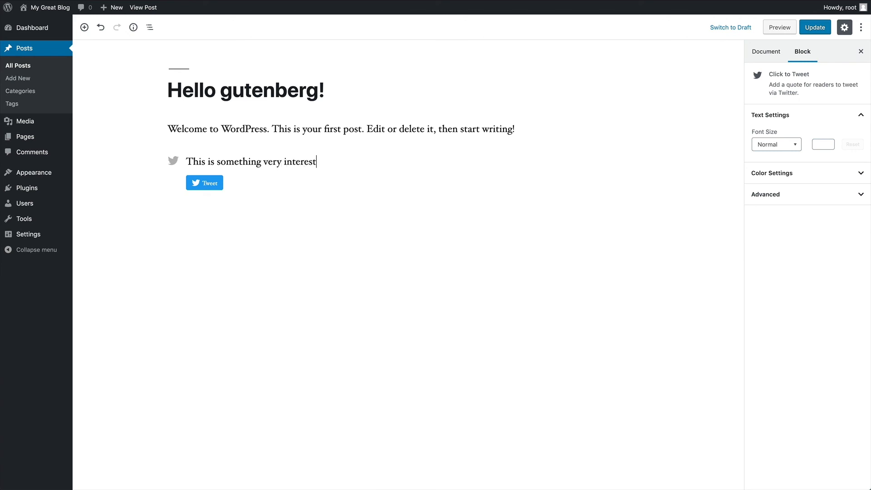
type("ing and important that you'll ")
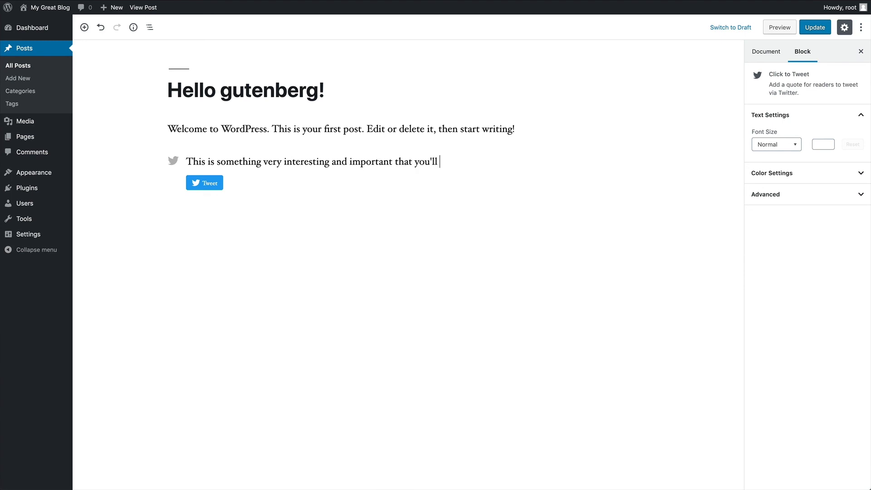
type("want to tweet.")
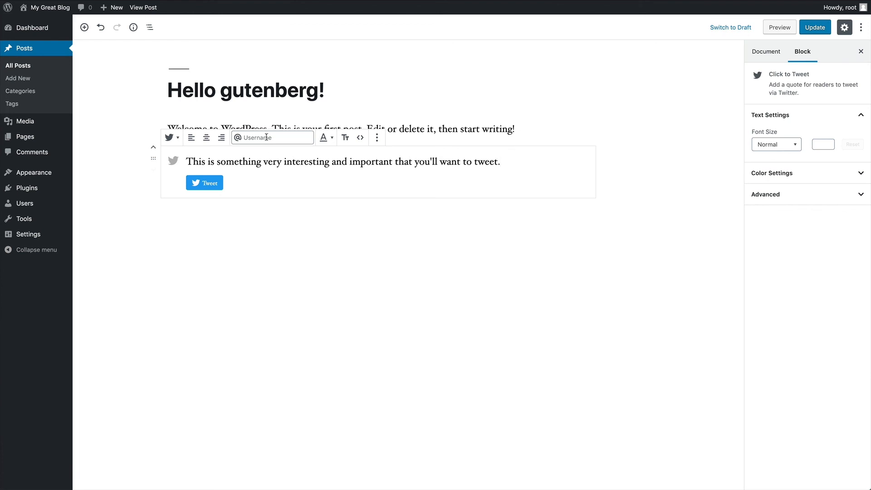
left_click(815, 27)
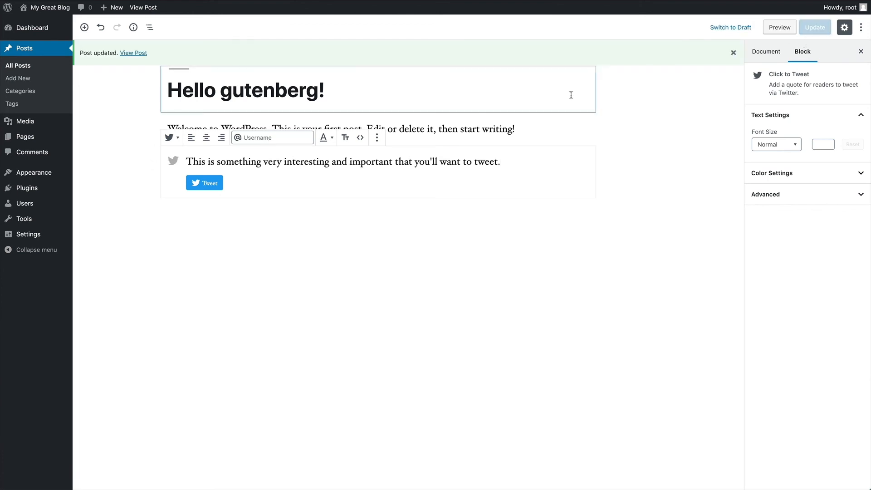
- View the published post, press its Tweet button, and select Twitter's prefilled quote and link
left_click(133, 53)
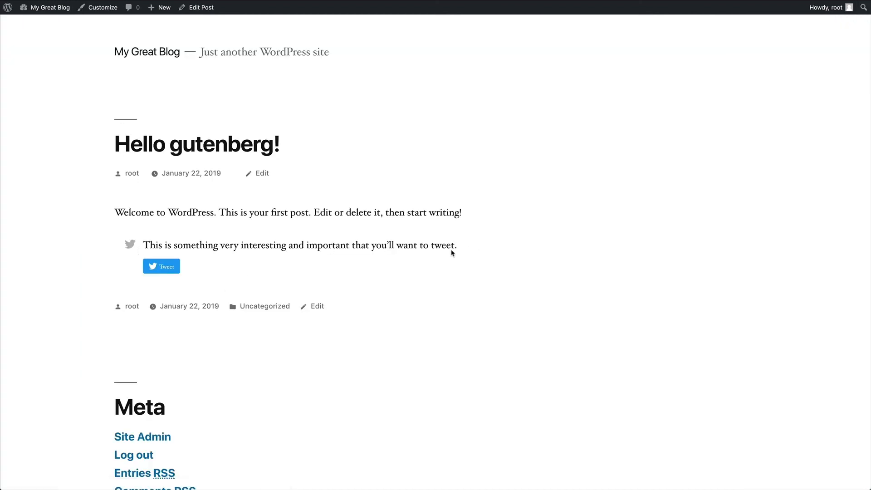
scroll(389, 246, "down", 2)
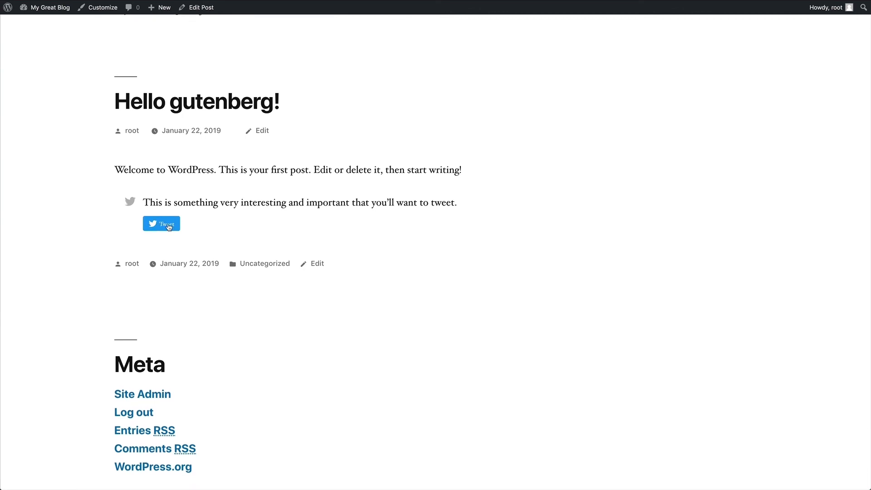
left_click(168, 225)
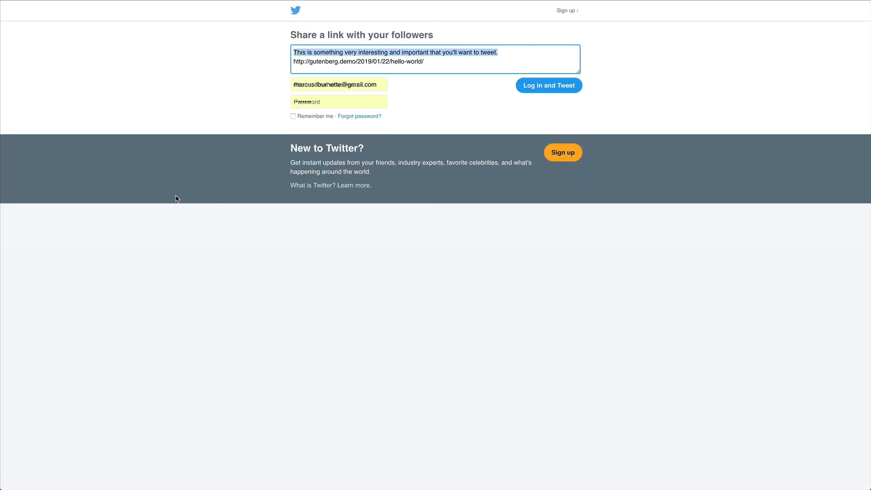
left_click_drag(441, 62, 278, 50)
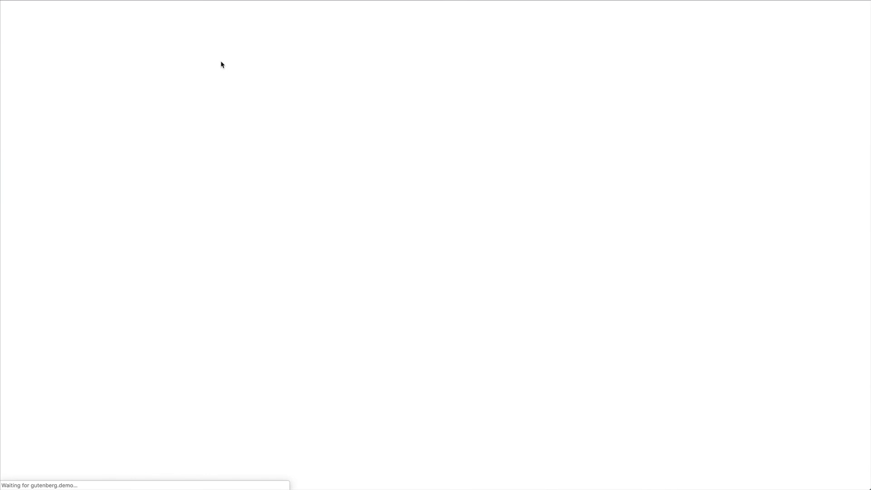
- Enter the site's Twitter username in the Click to Tweet toolbar and update the post
left_click(246, 168)
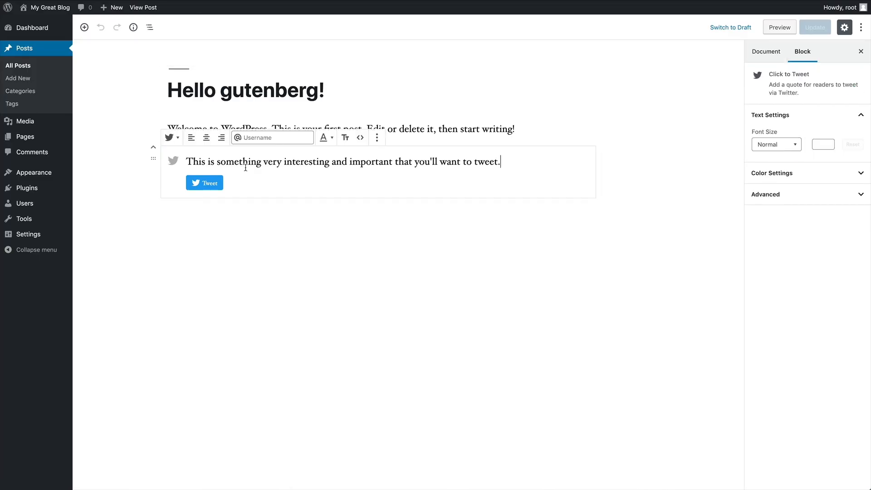
left_click(258, 137)
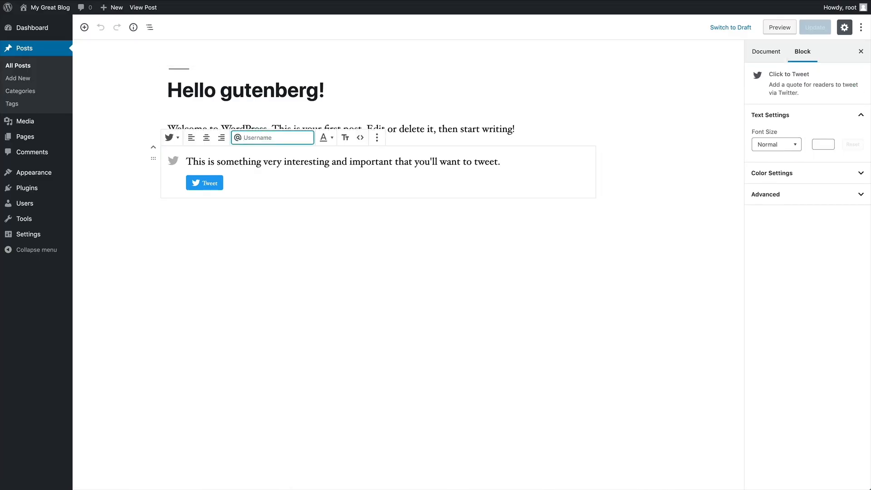
type("headingtwo")
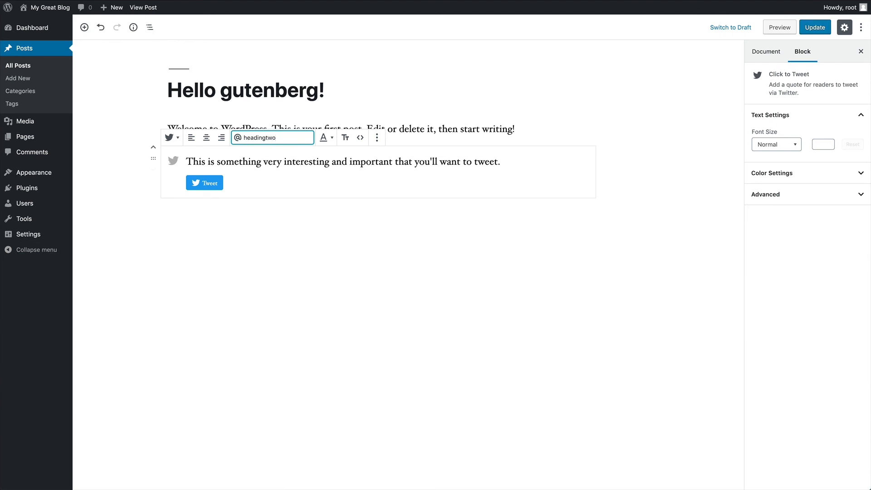
left_click(812, 28)
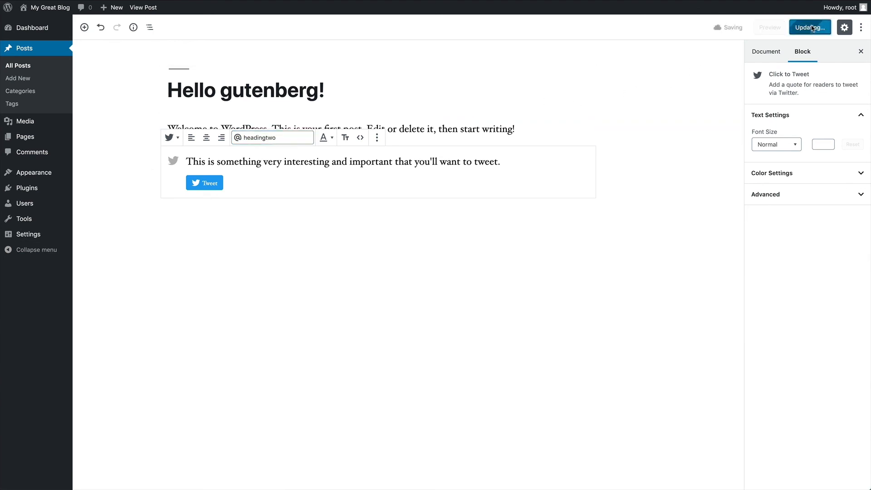
- Check on the live post that the shared tweet now includes the via-account attribution
left_click(136, 54)
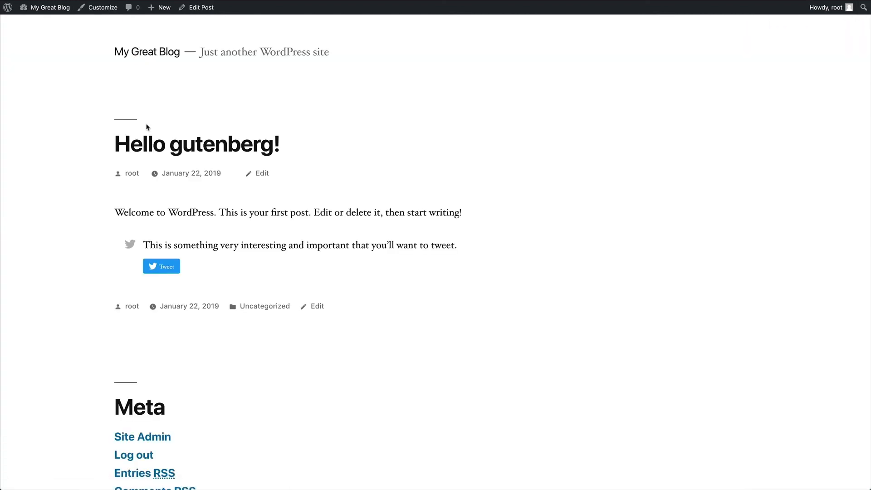
left_click(169, 268)
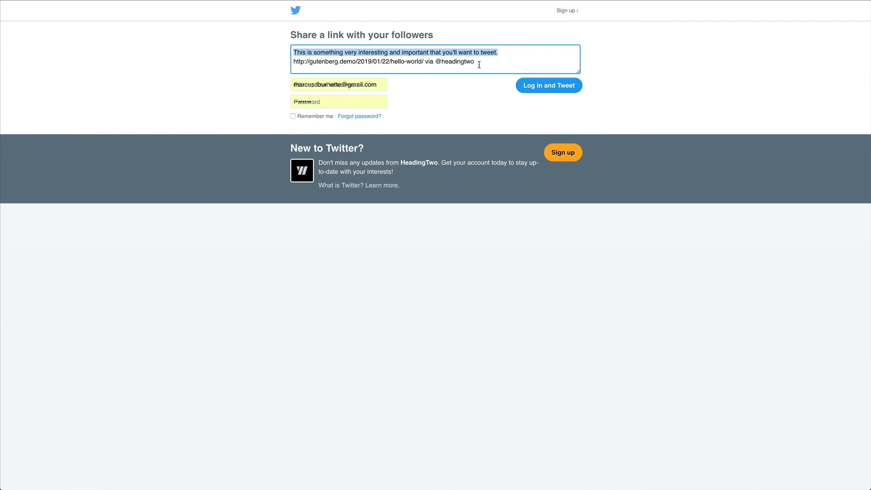
left_click_drag(479, 65, 426, 62)
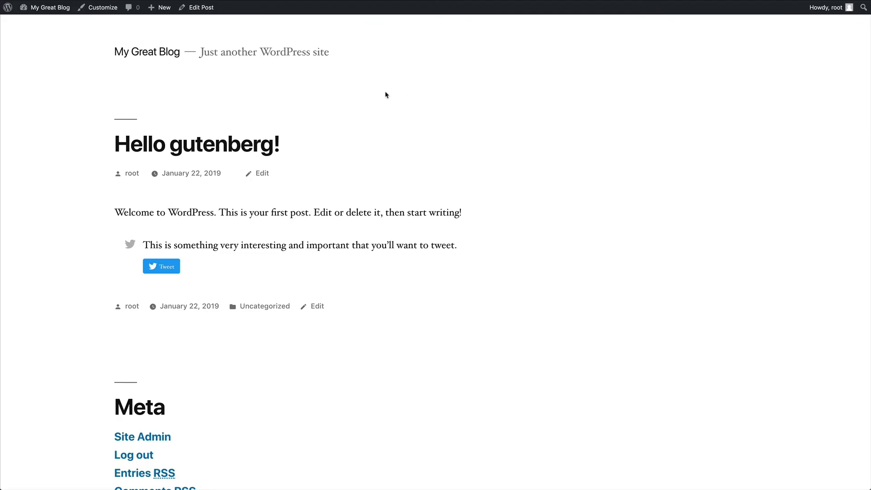
left_click(200, 7)
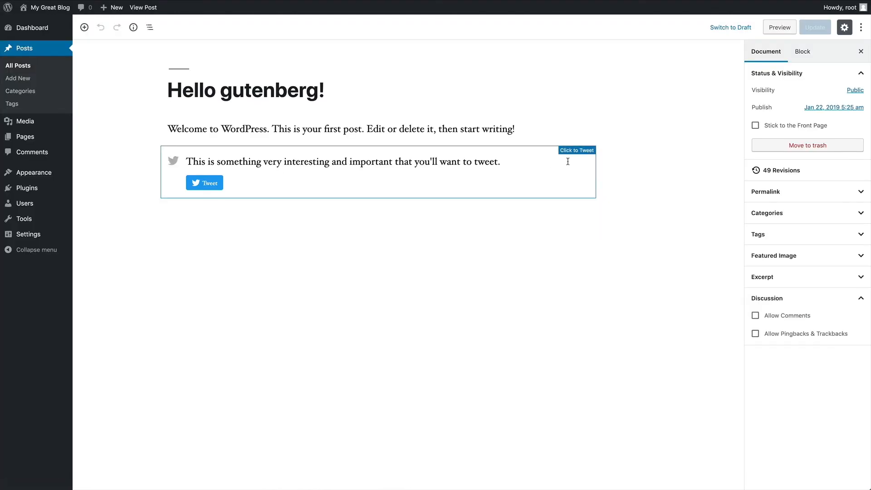
- Remove the Click to Tweet block from the post
left_click(568, 161)
left_click(377, 138)
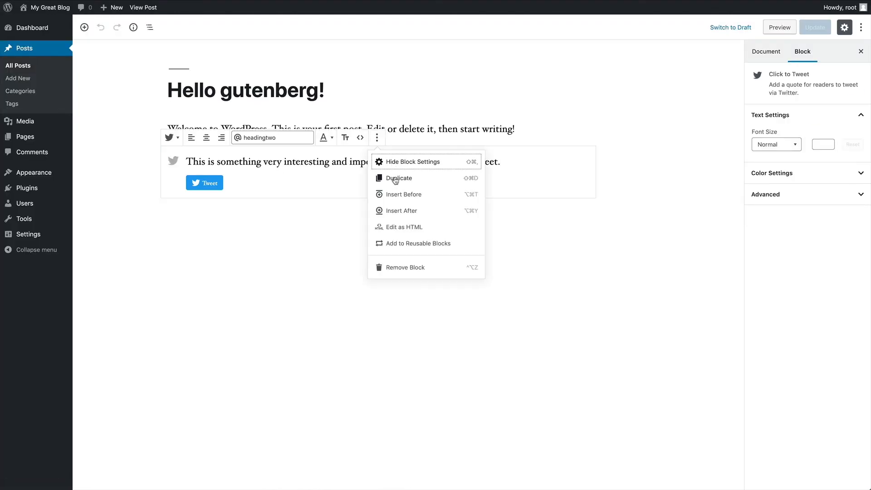
left_click(406, 267)
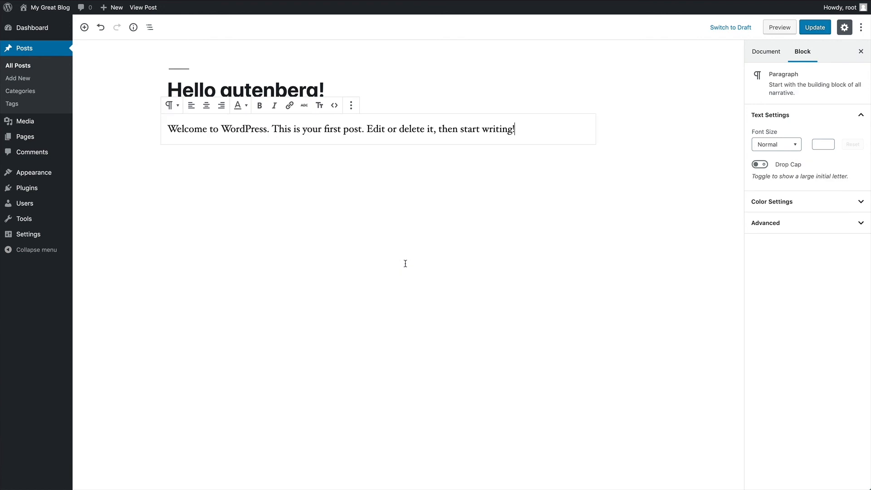
- Add a CoBlocks Gif block and insert the first 'harry potter' GIF result
left_click(84, 27)
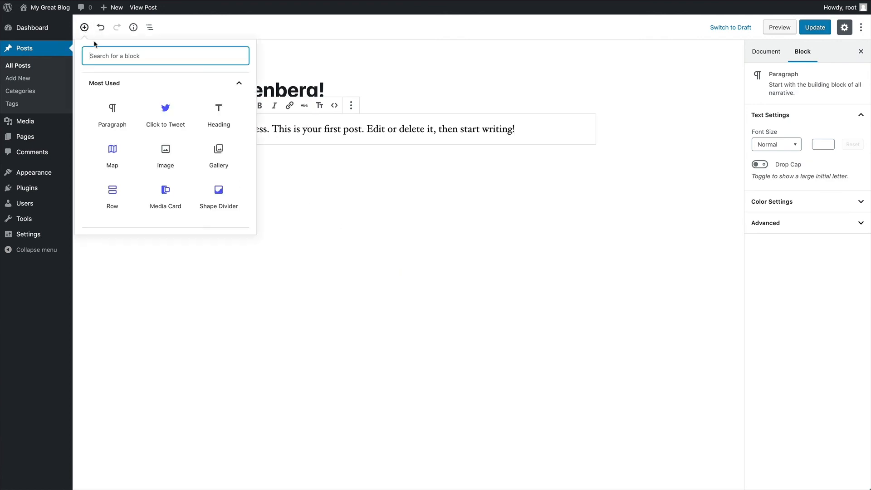
scroll(164, 136, "down", 2)
scroll(164, 136, "down", 3)
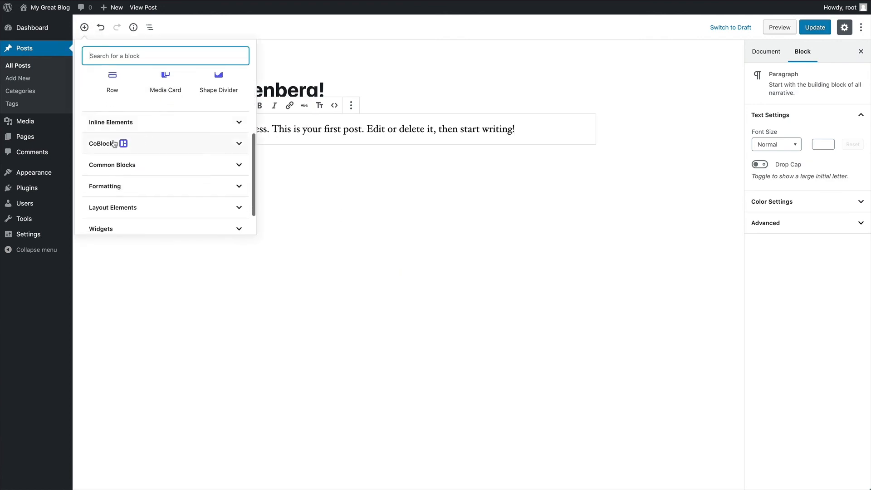
left_click(177, 148)
scroll(195, 140, "down", 2)
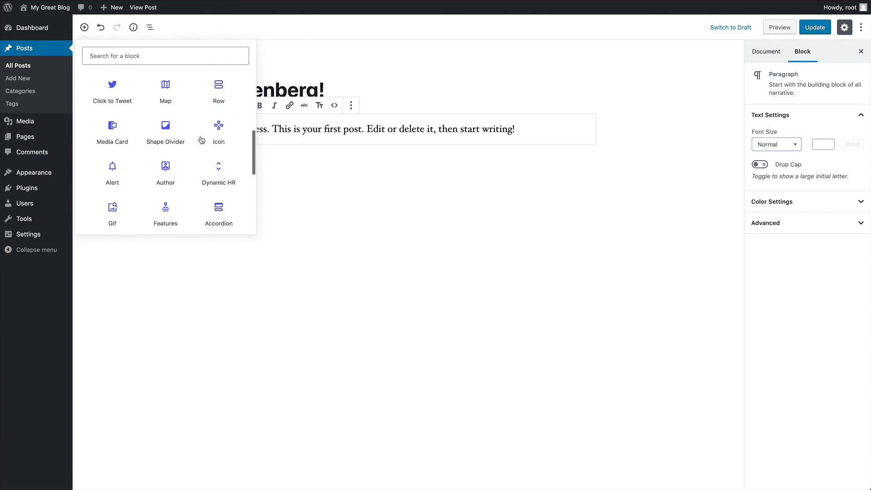
left_click(119, 183)
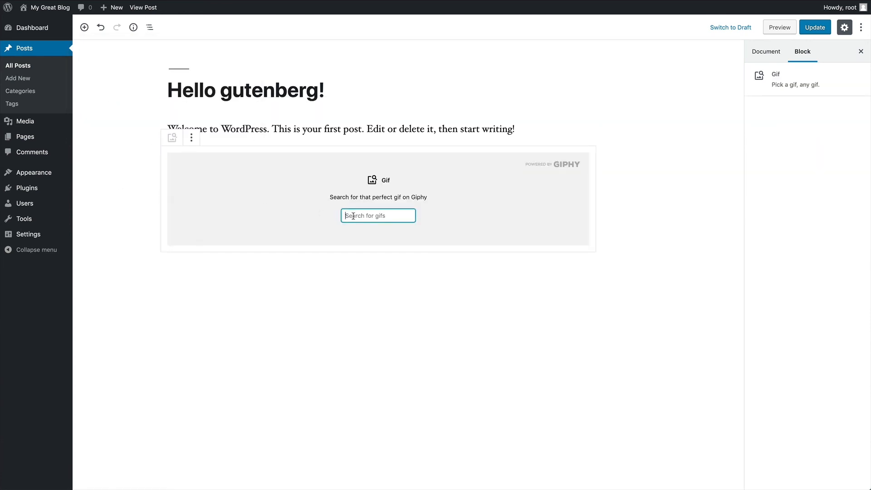
type("harry po")
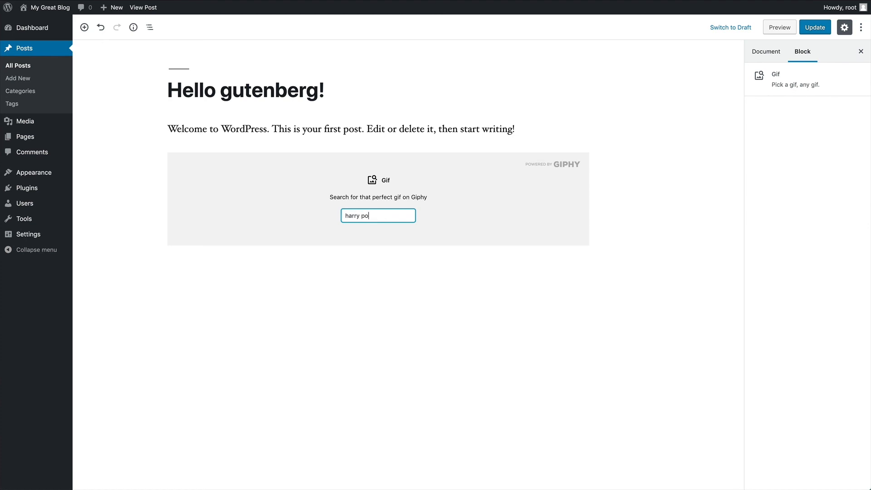
type("tter")
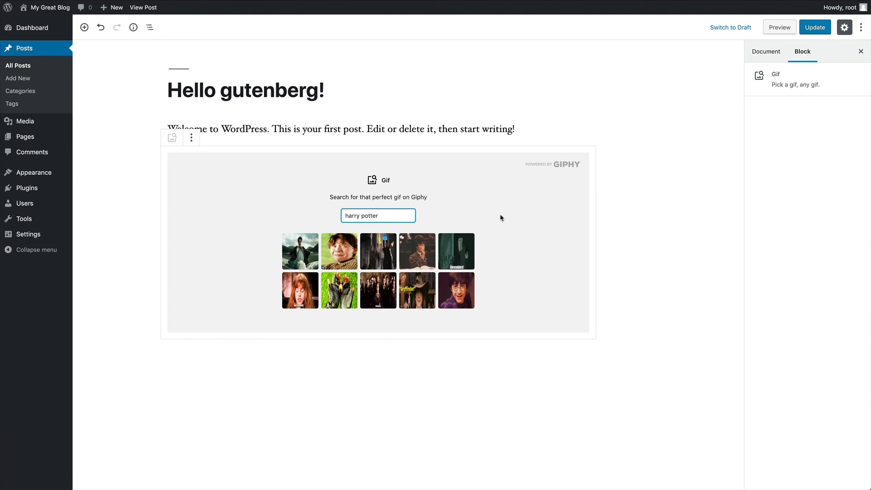
left_click(295, 256)
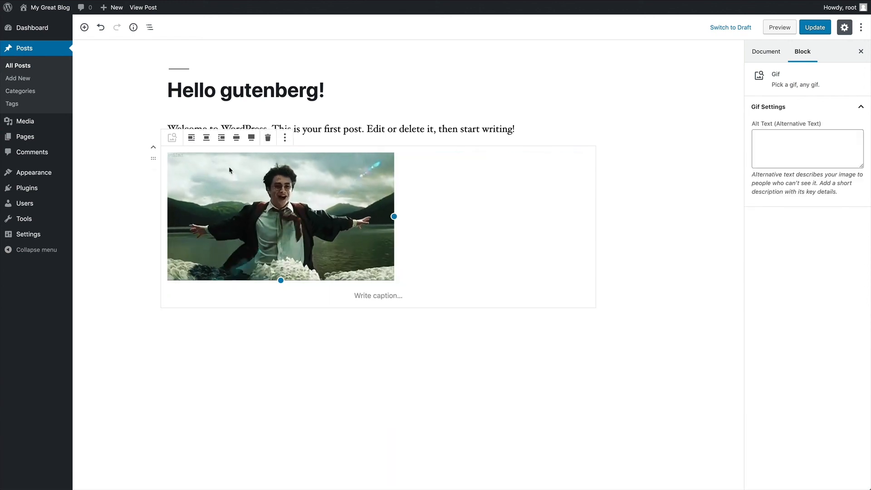
- Try wide and full width, settle on centred alignment for the GIF, and update
left_click(235, 138)
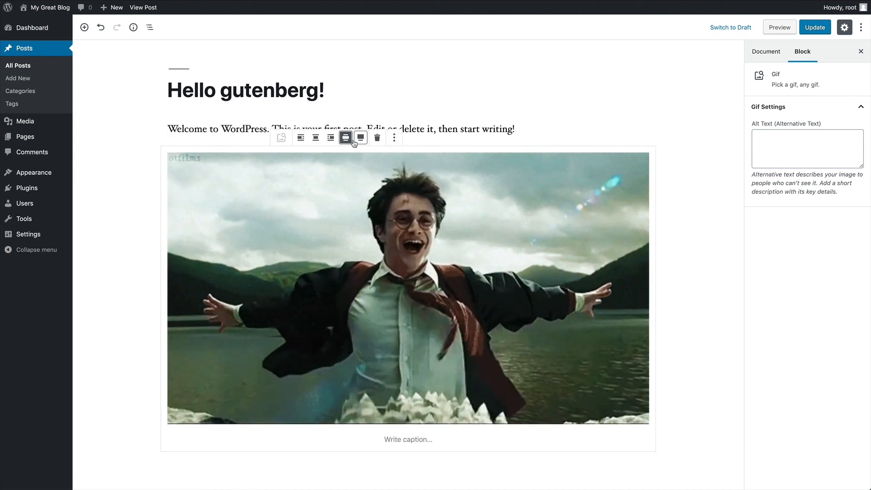
left_click(361, 138)
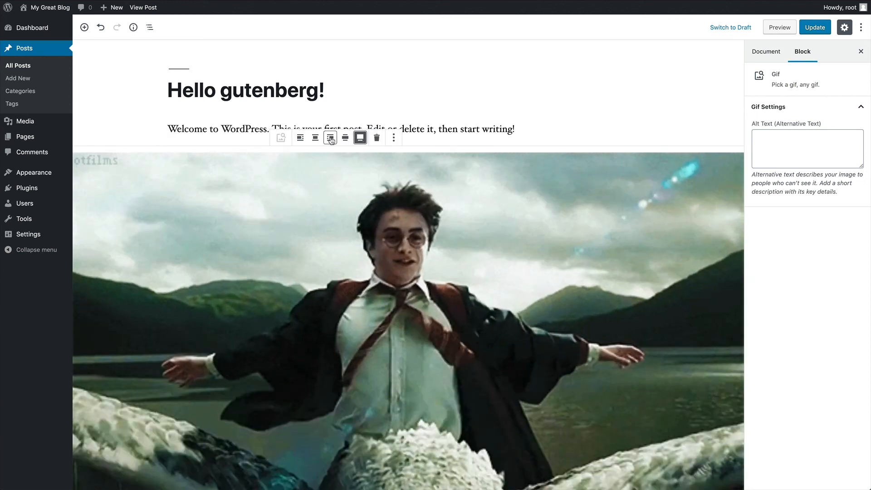
left_click(318, 139)
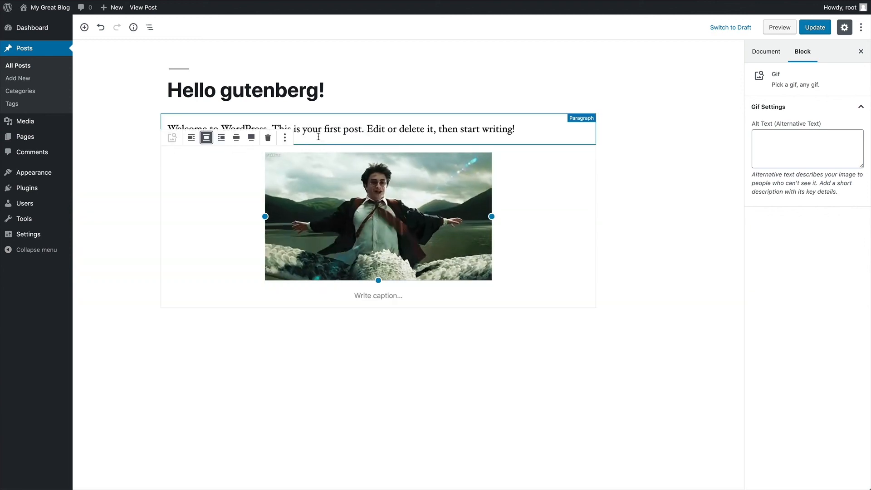
left_click(813, 28)
- View the GIF on the live post, then return to the editor and select it
left_click(136, 53)
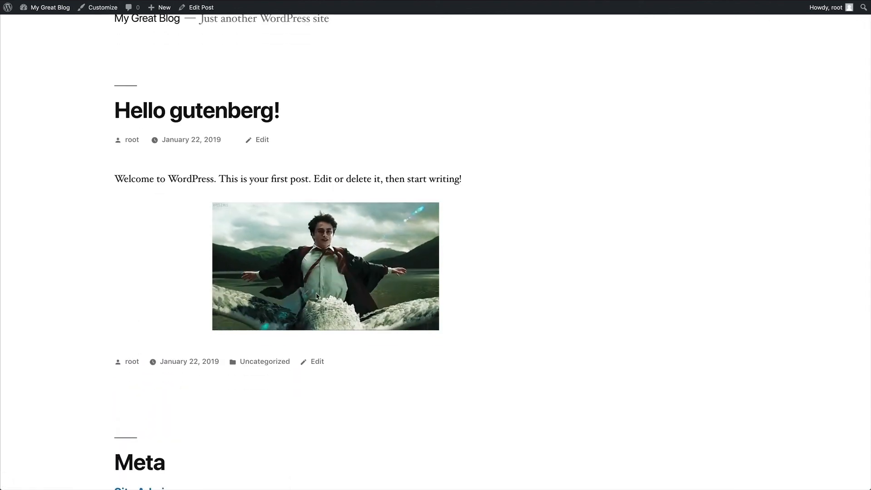
left_click(203, 9)
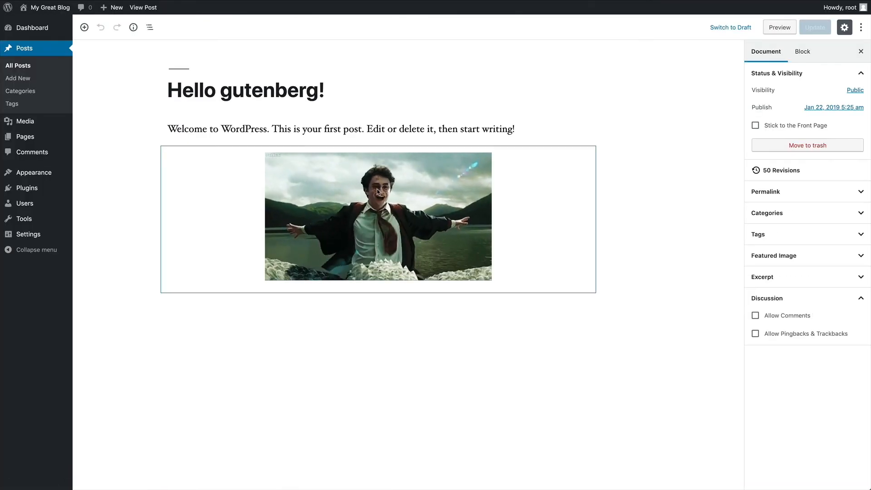
left_click(495, 191)
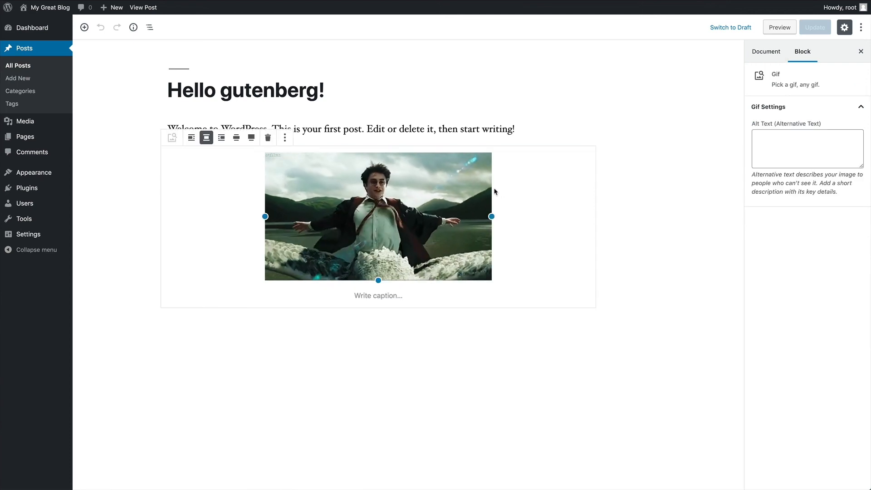
- Clear the chosen GIF and remove the Gif block
left_click(267, 137)
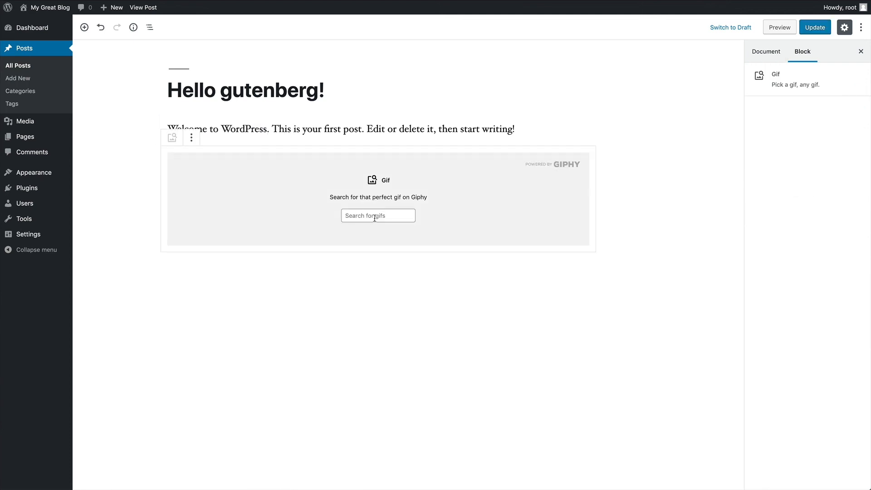
left_click(191, 138)
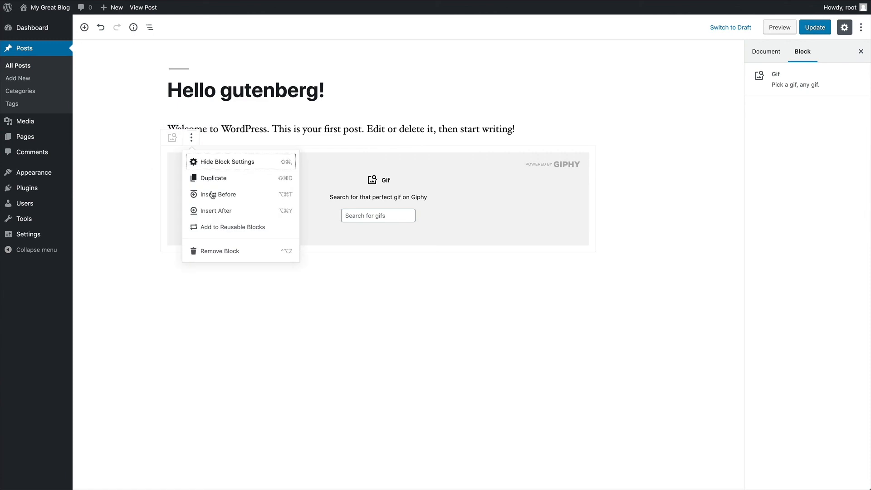
left_click(226, 253)
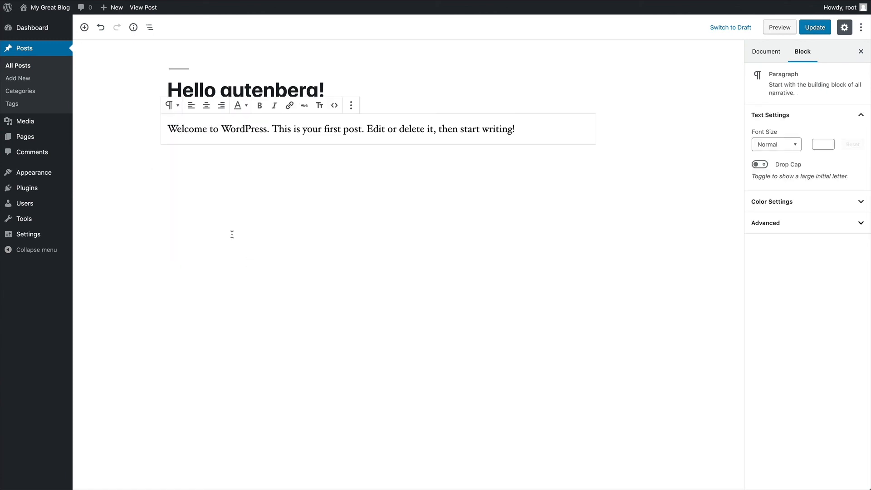
- Insert a CoBlocks Media Card block below the welcome paragraph
left_click(85, 28)
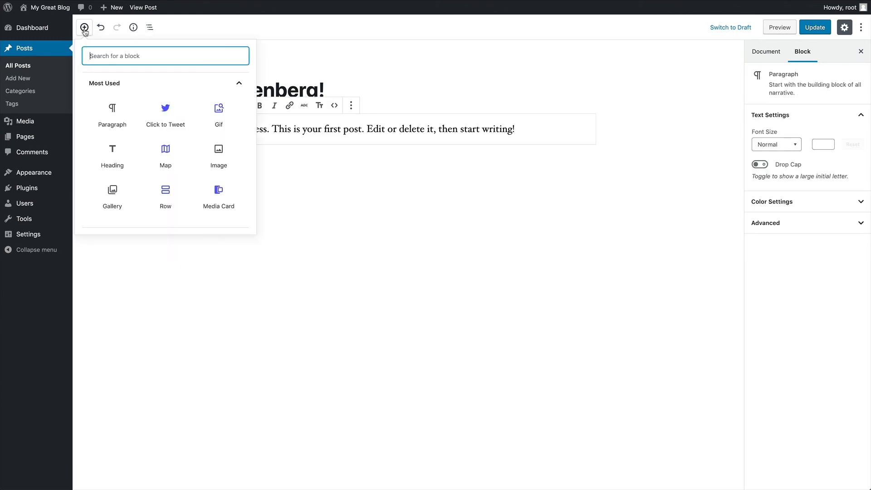
scroll(119, 119, "down", 5)
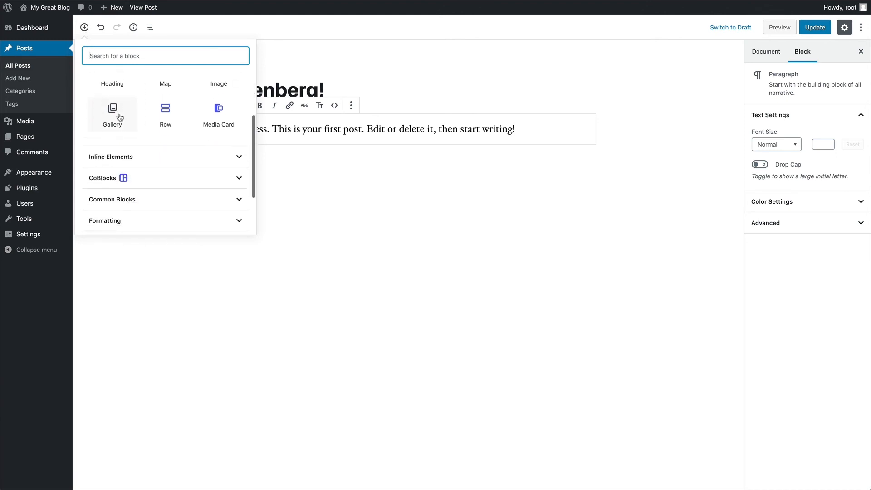
left_click(138, 153)
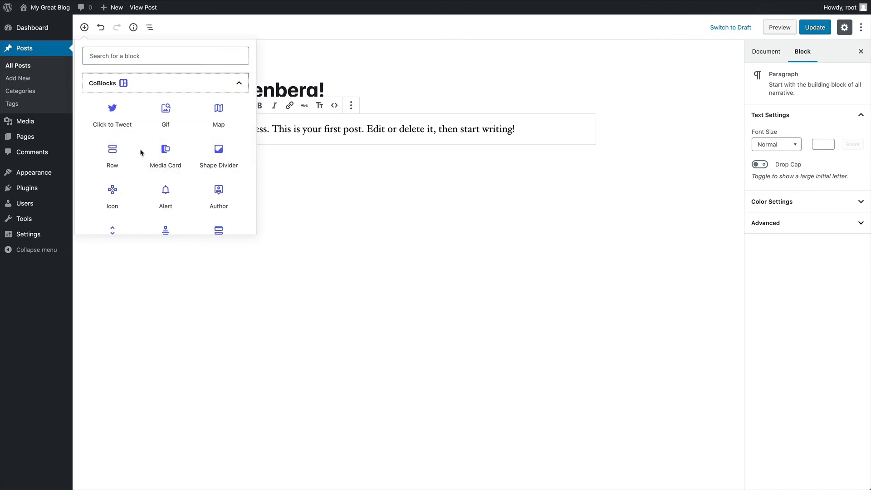
scroll(141, 152, "down", 1)
scroll(142, 154, "down", 1)
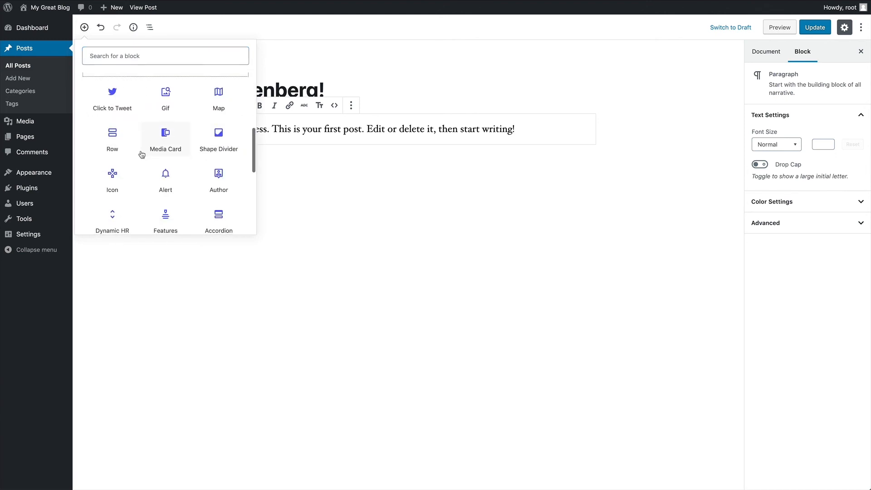
left_click(165, 129)
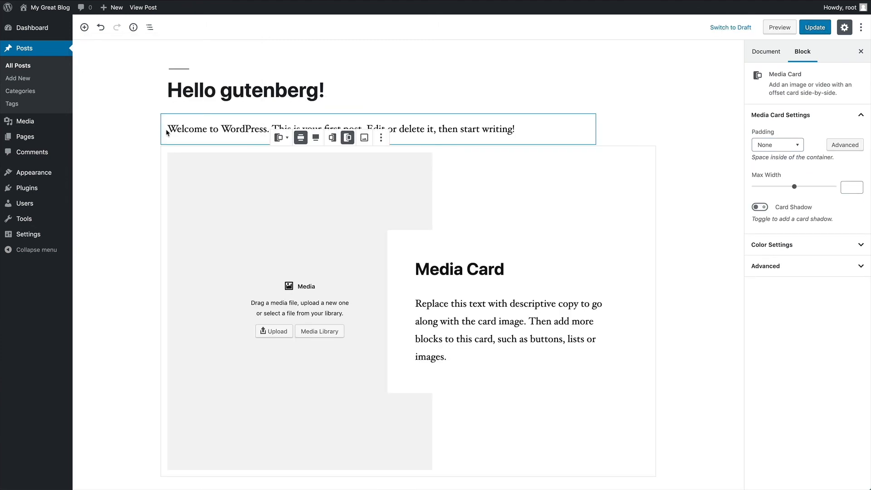
- Set the Media Card image to the neon Flo's V8 Cafe photo from the media library
scroll(167, 137, "down", 1)
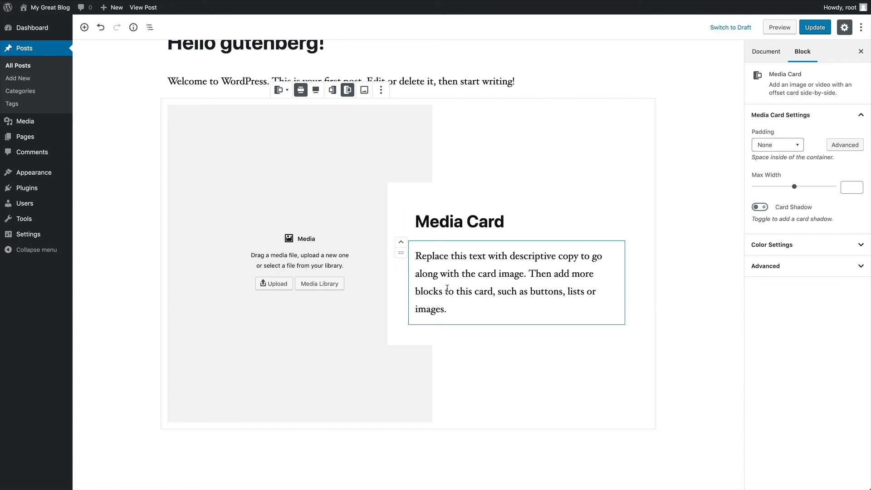
left_click(311, 285)
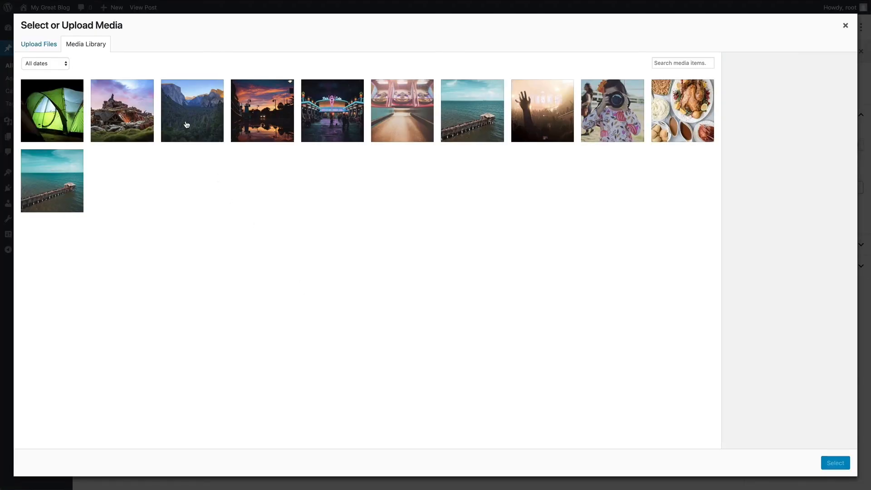
left_click(315, 126)
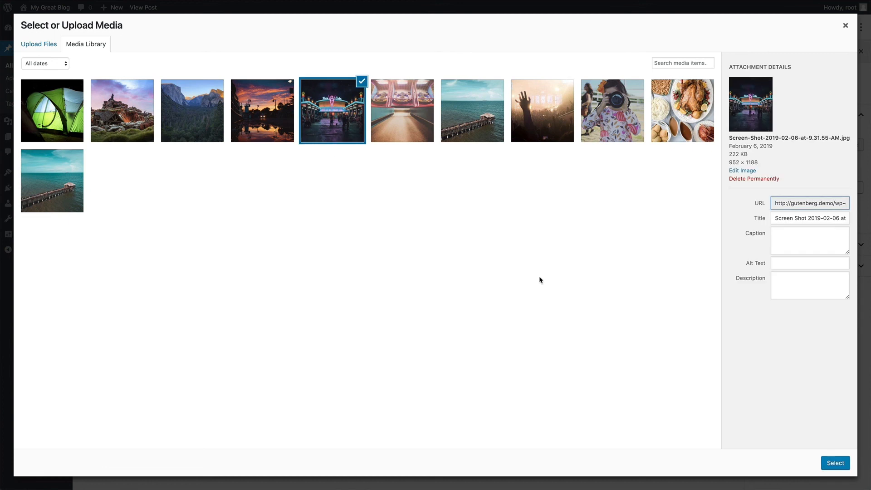
left_click(834, 462)
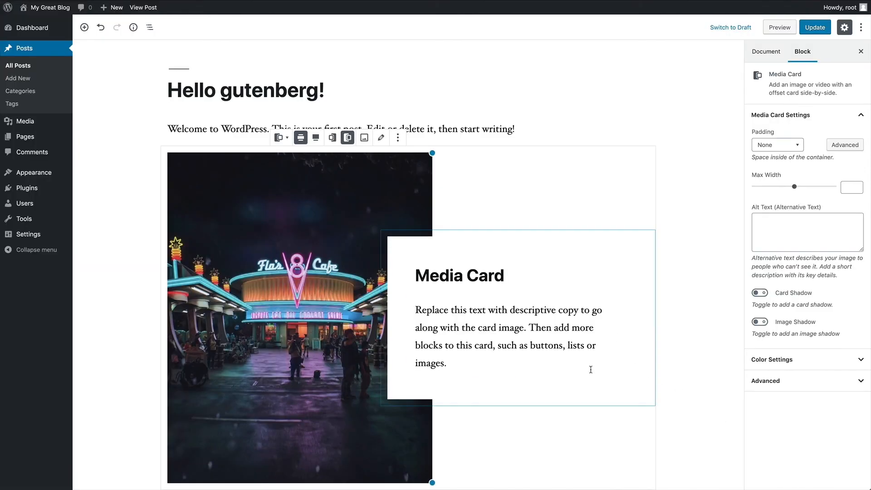
- Change the Media Card heading to 'Disneyland California'
left_click(535, 234)
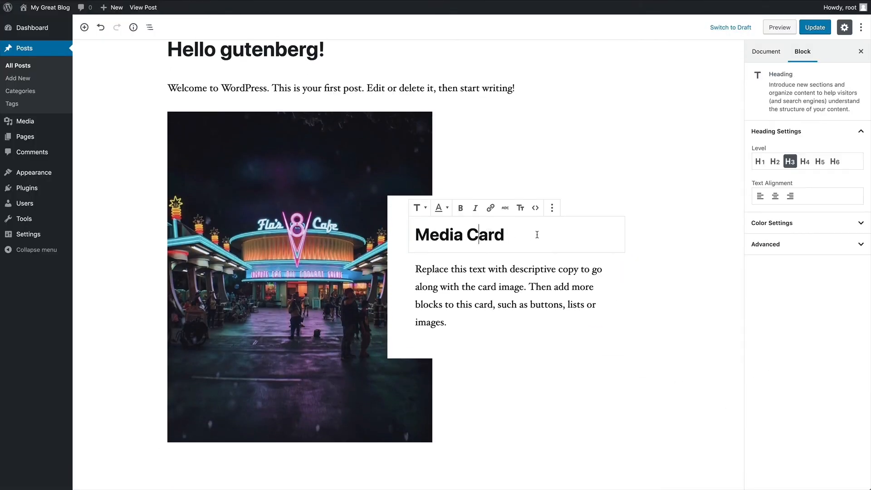
left_click_drag(536, 235, 419, 231)
type("Disney")
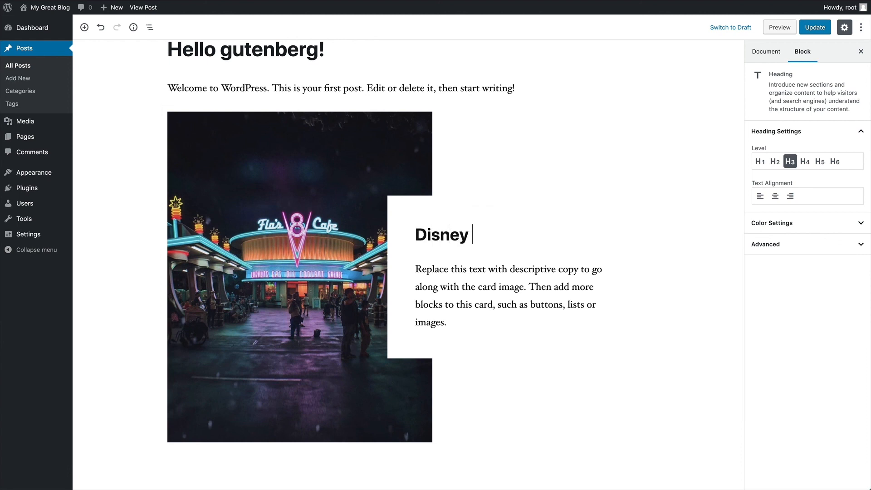
type(" L")
key("BackSpace")
key("BackSpace")
type("land Califroni")
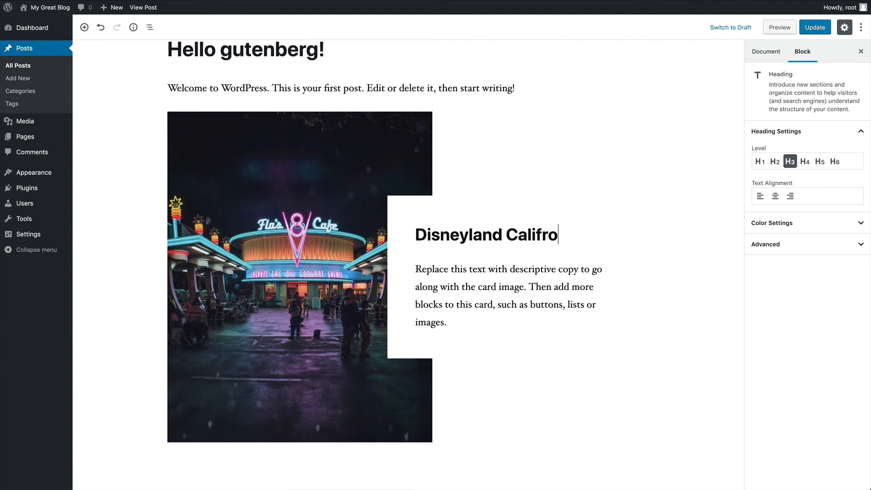
key("BackSpace")
key("BackSpace")
key("BackSpace")
type("ornia")
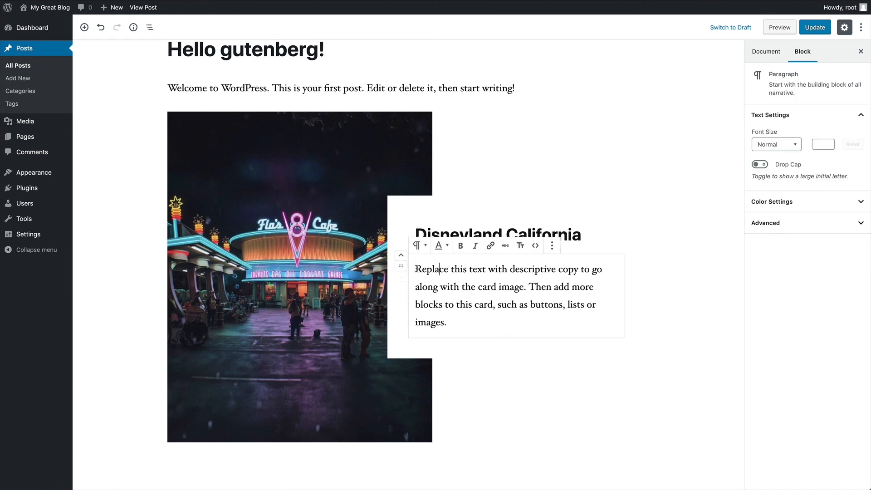
- Replace the placeholder paragraph with 'This is Flo's V-8 cafe'
left_click_drag(415, 269, 452, 316)
type("This i")
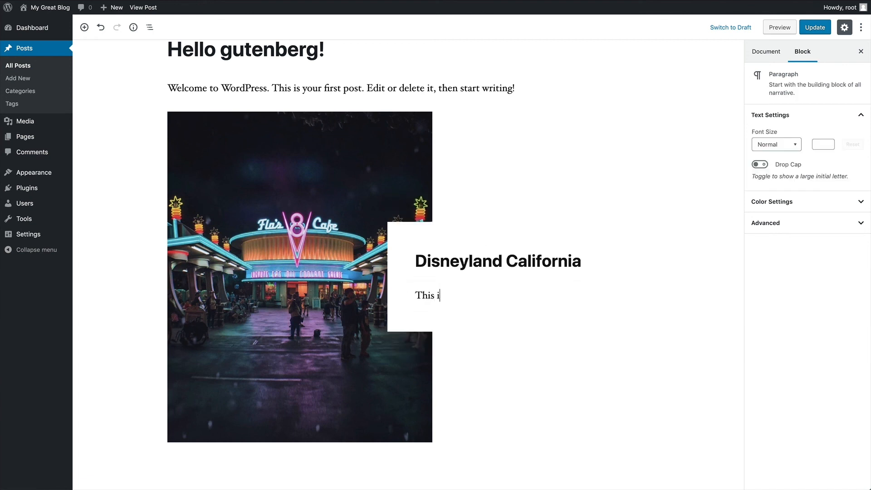
type("s Flo")
key("Return")
key("BackSpace")
type("'s V-8 cafe")
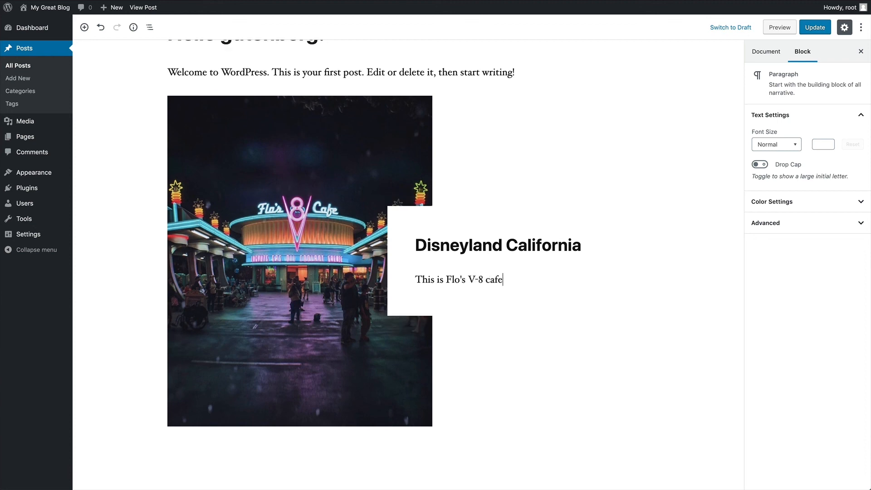
type(" asdlfhaskjdfhkajlsfsa")
key("BackSpace")
key("BackSpace")
key("BackSpace")
key("BackSpace")
key("BackSpace")
key("BackSpace")
key("BackSpace")
key("BackSpace")
key("BackSpace")
key("BackSpace")
key("BackSpace")
key("BackSpace")
key("BackSpace")
key("BackSpace")
key("BackSpace")
key("BackSpace")
key("BackSpace")
key("BackSpace")
key("BackSpace")
key("BackSpace")
- Append lorem ipsum via 'loremshort', merge it into the sentence, and cut text from 'Morbi' onward
type("loremshort")
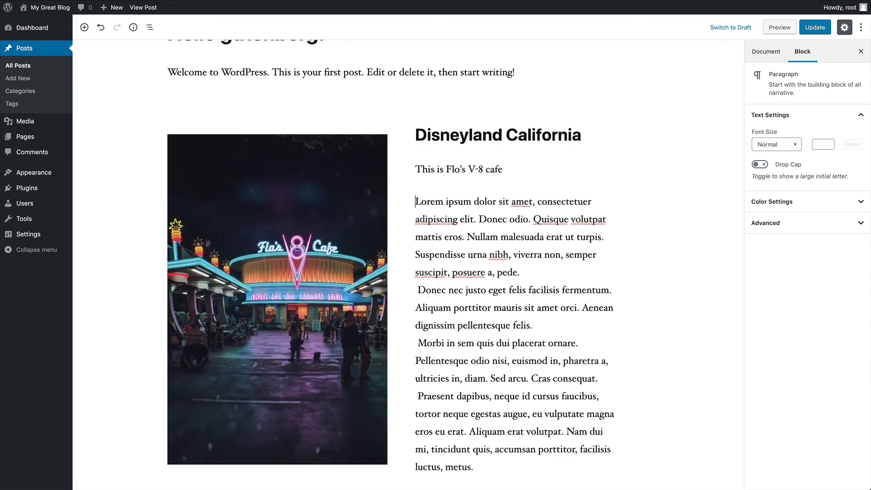
scroll(412, 198, "down", 1)
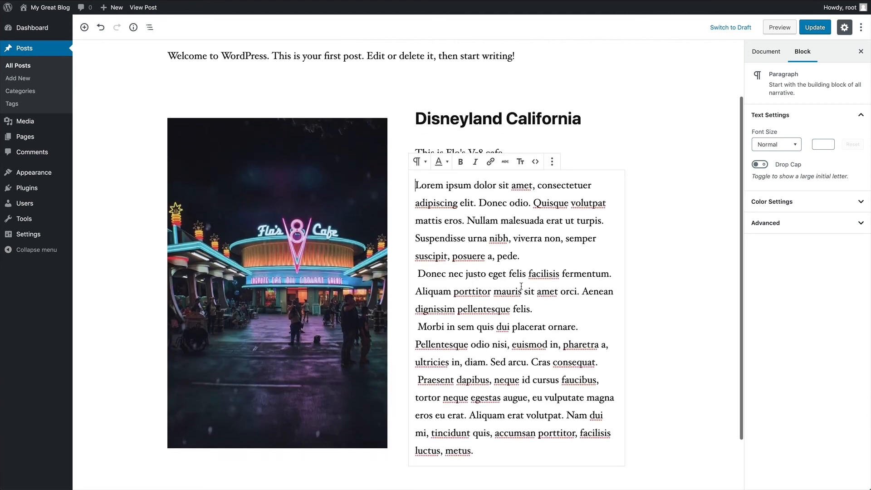
key("BackSpace")
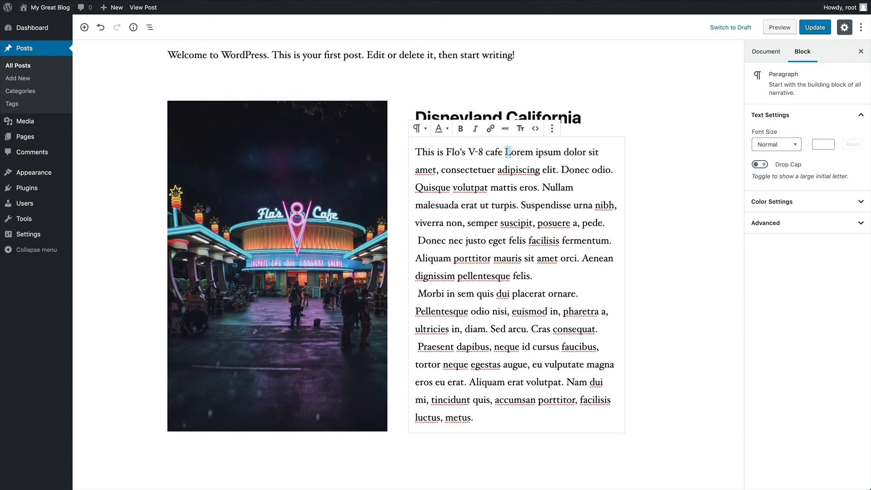
type("l")
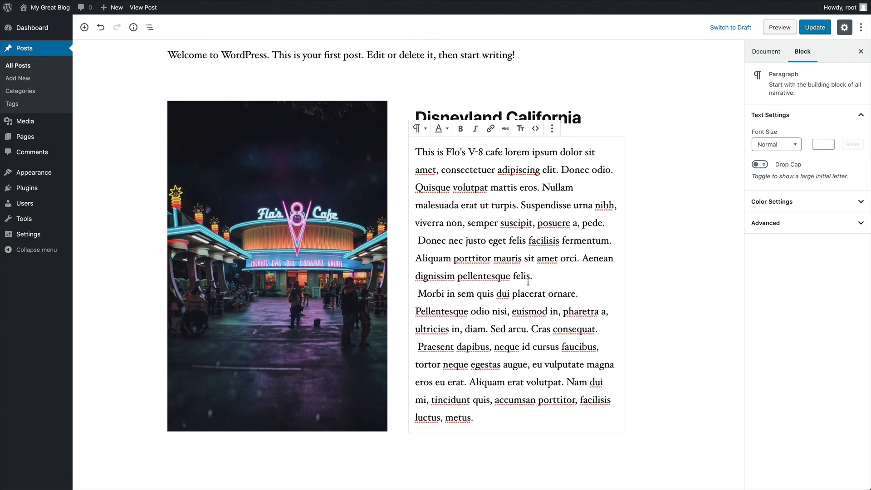
left_click_drag(534, 277, 557, 412)
key("ctrl+x")
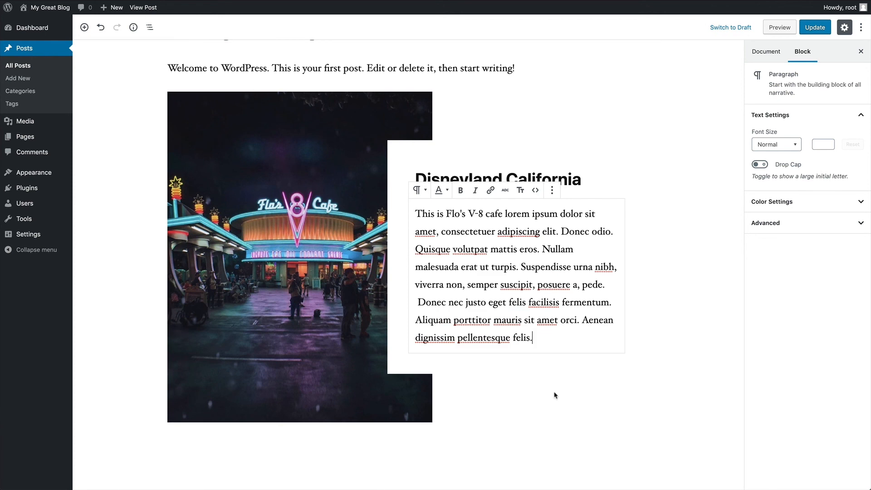
- Update the post, review the Media Card on the live page, and return to the editor
left_click(814, 28)
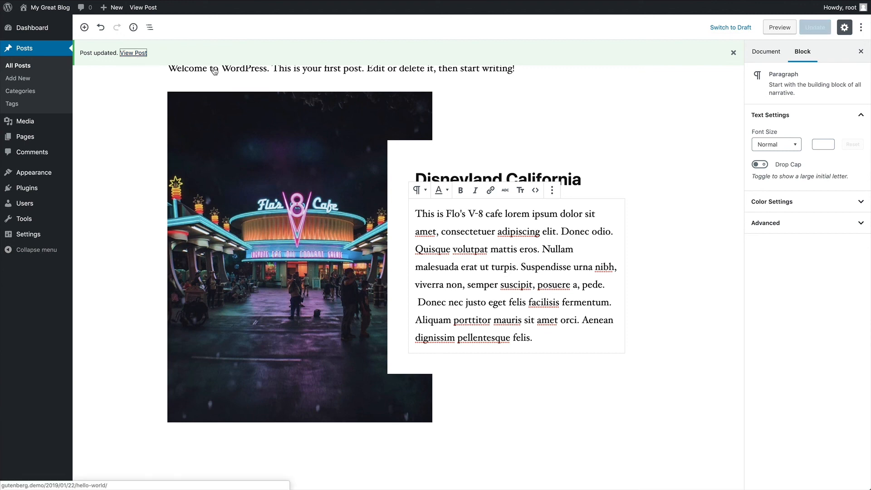
scroll(541, 155, "down", 1)
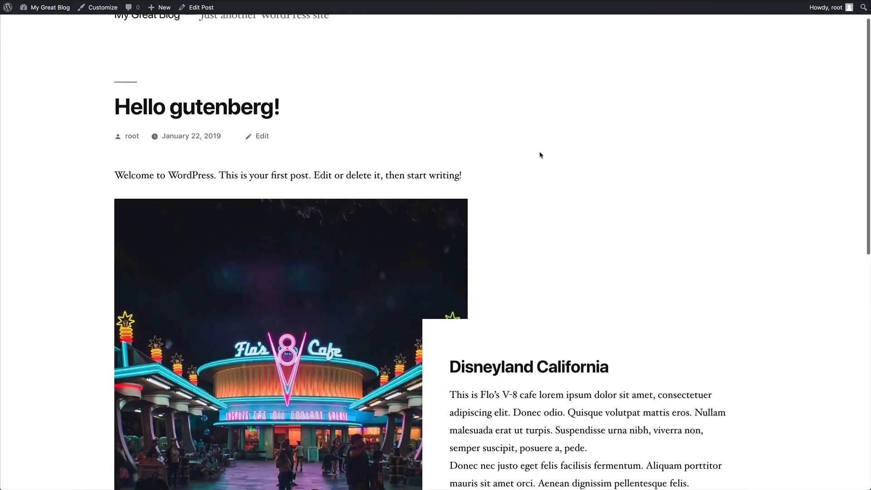
scroll(540, 155, "down", 4)
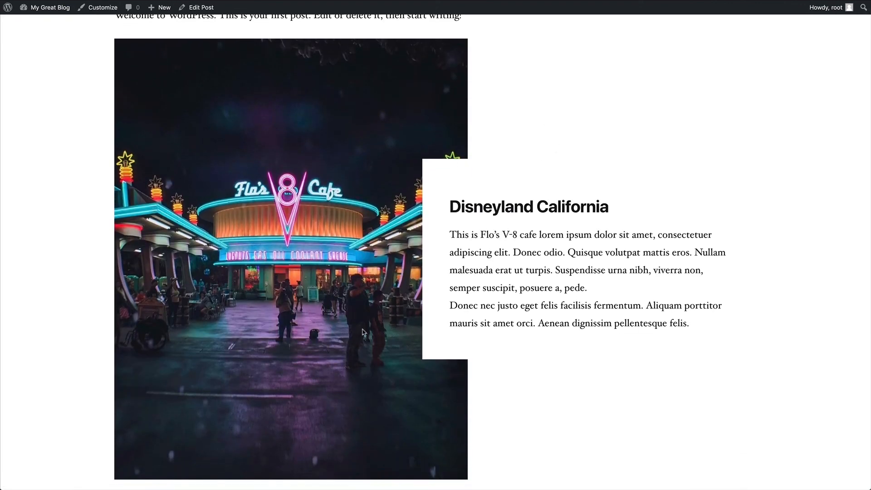
scroll(362, 332, "up", 4)
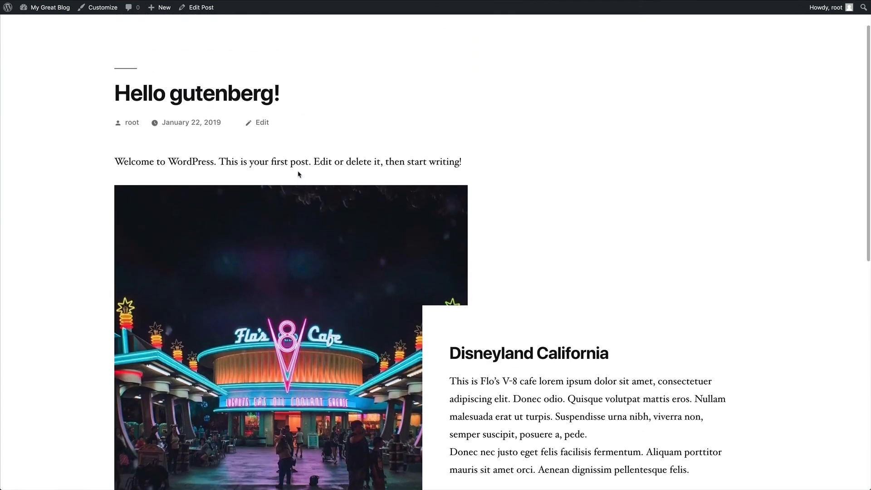
scroll(298, 174, "up", 2)
left_click(198, 7)
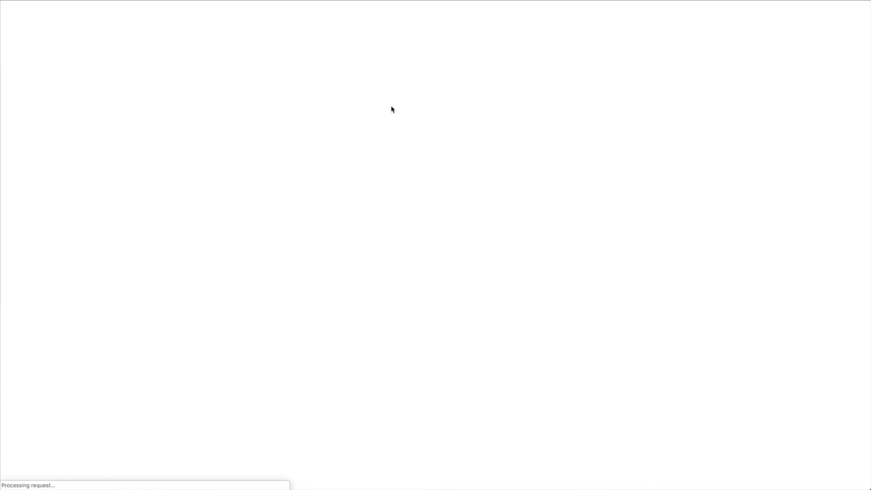
scroll(448, 119, "down", 2)
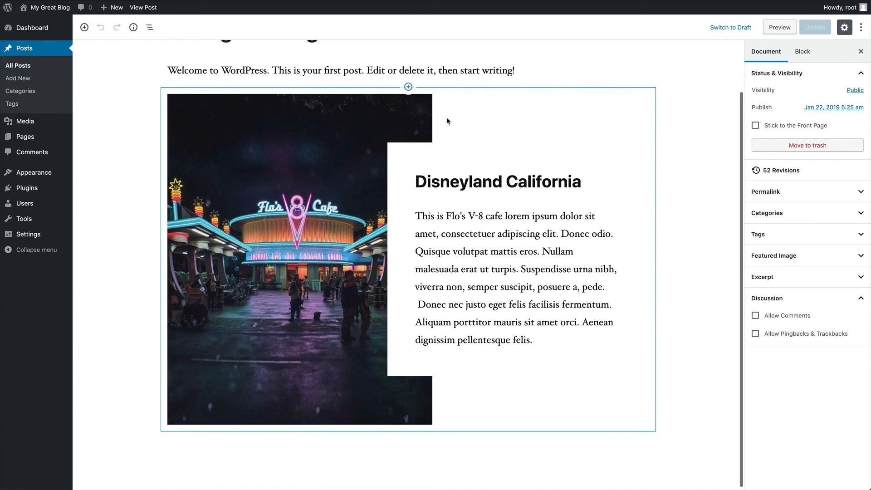
- Set the Media Card's padding to None after trying the Small, Medium and larger sizes
left_click(472, 105)
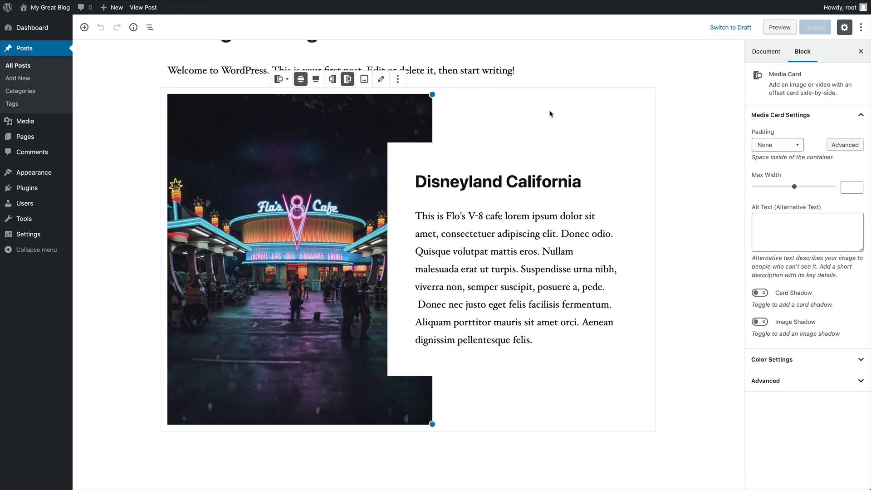
left_click(787, 145)
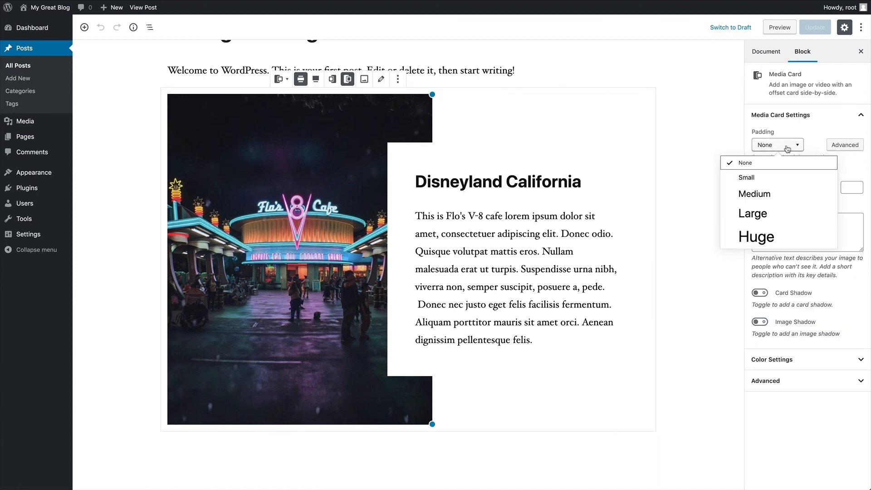
left_click(755, 181)
left_click(764, 195)
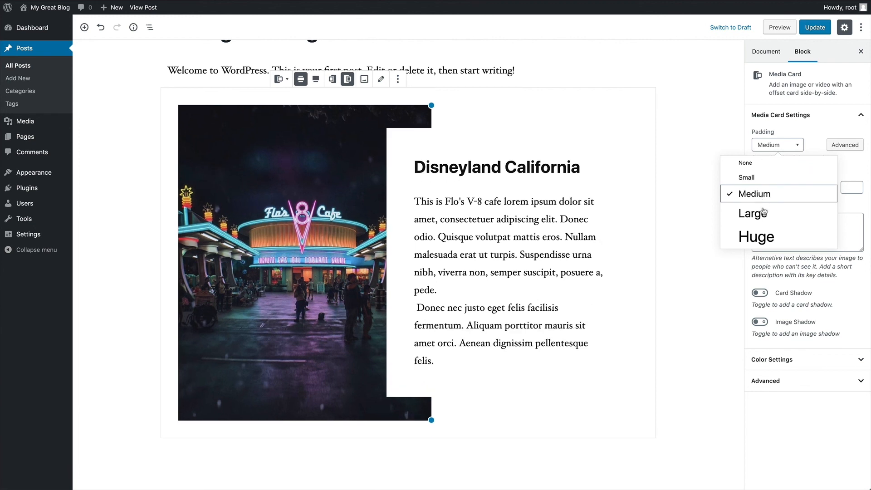
left_click(764, 214)
left_click(764, 180)
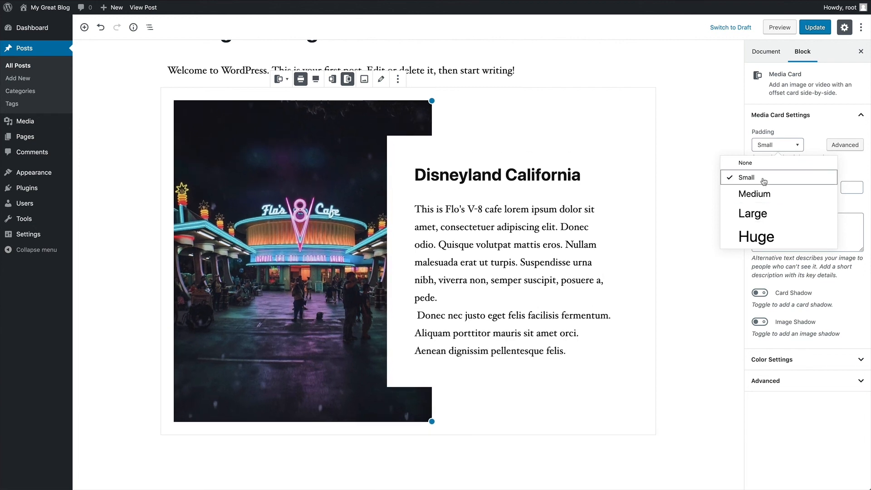
left_click(764, 163)
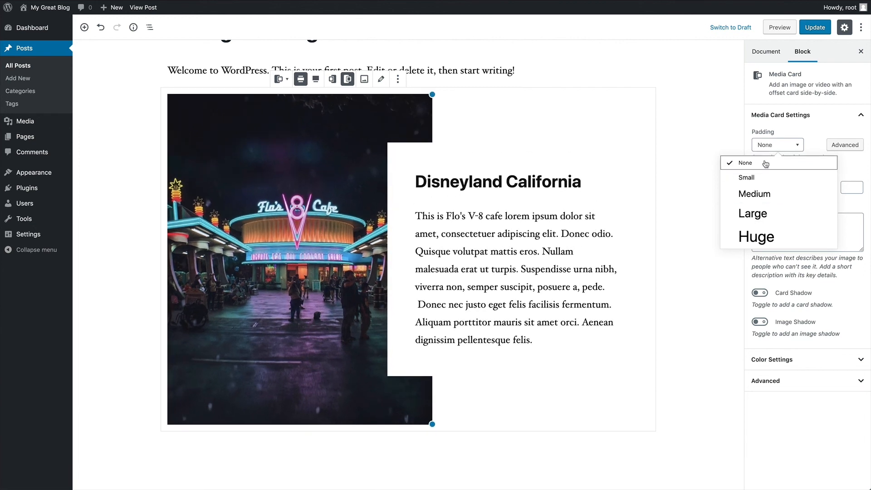
left_click(864, 171)
- Adjust the card's max width and switch on Card Shadow and Image Shadow
mouse_move(793, 188)
left_mouse_down()
mouse_move(801, 190)
mouse_move(787, 189)
left_mouse_up()
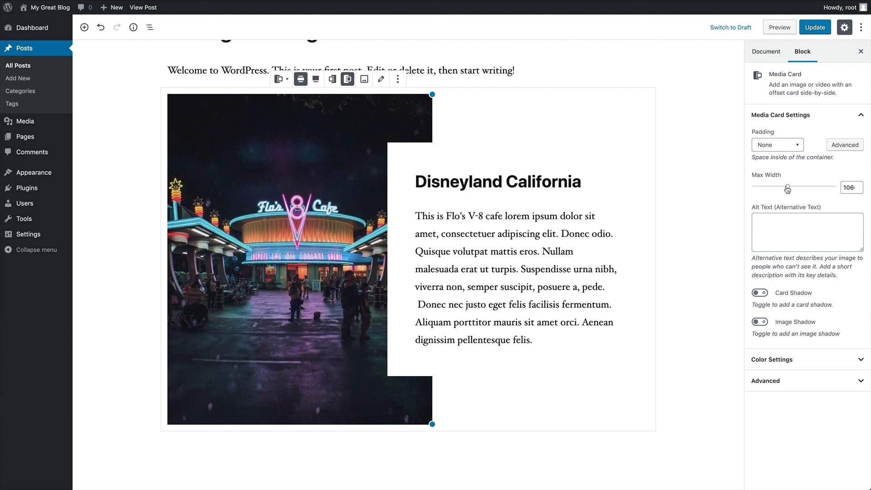
left_click(761, 293)
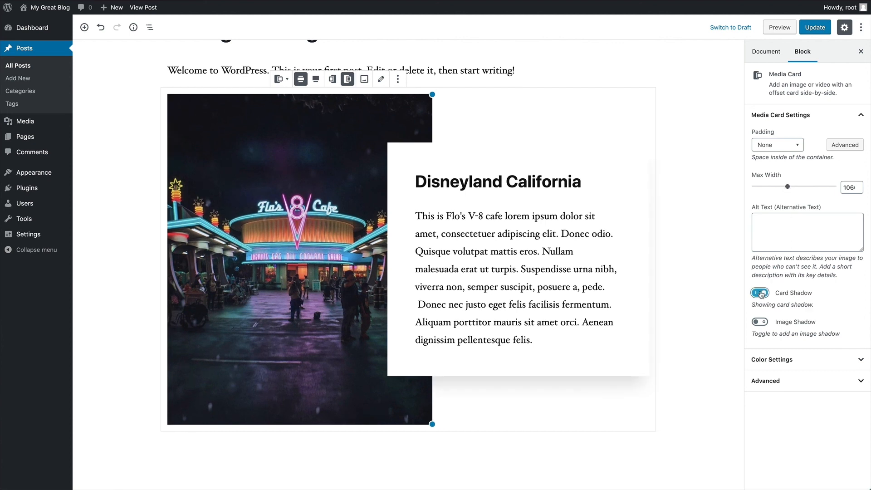
left_click(760, 322)
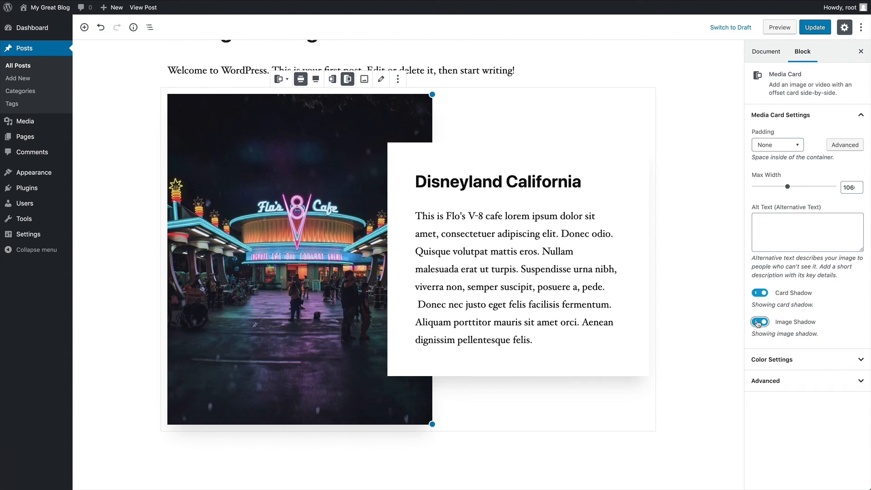
- Turn off the image shadow, give the card a Light Gray background, and update the post
left_click(759, 322)
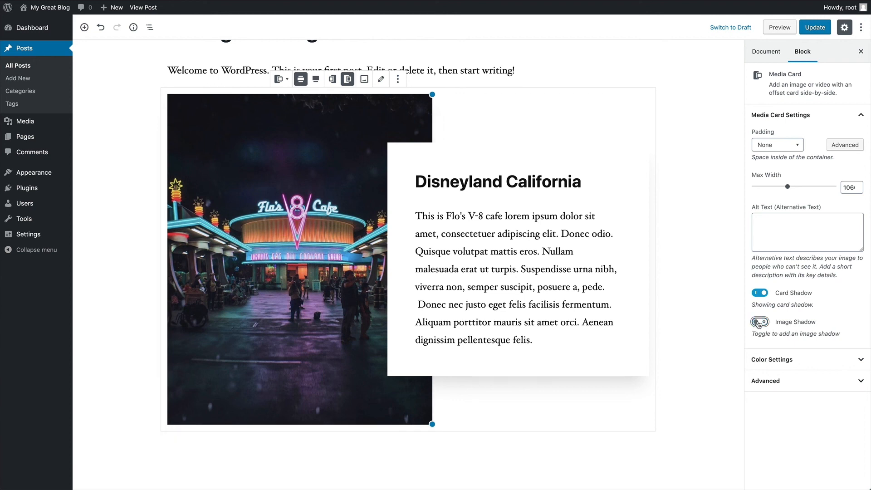
left_click(781, 358)
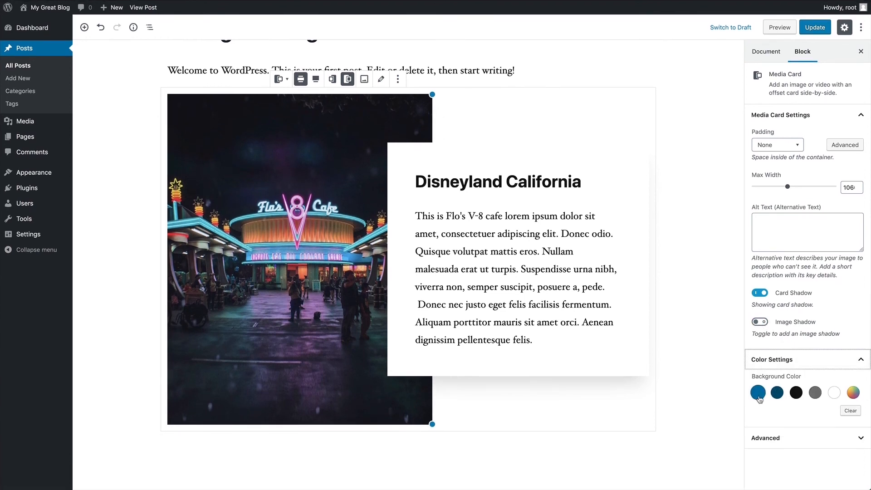
left_click(758, 393)
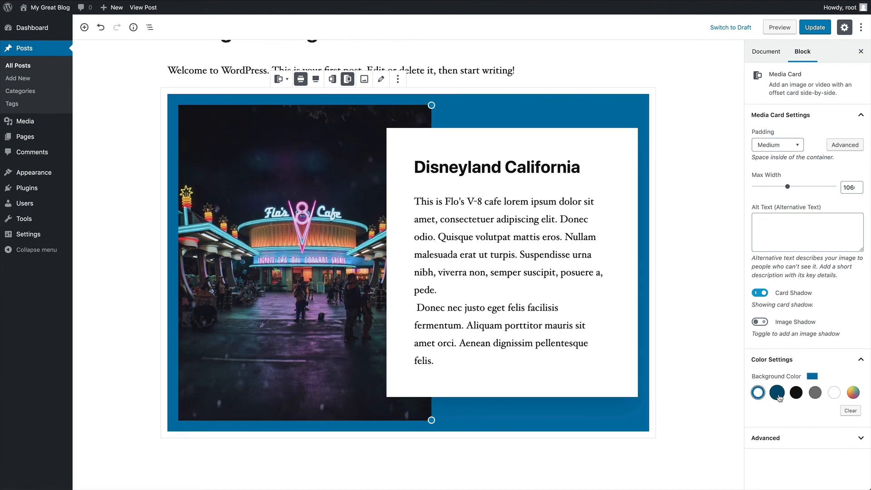
left_click(777, 392)
left_click(797, 393)
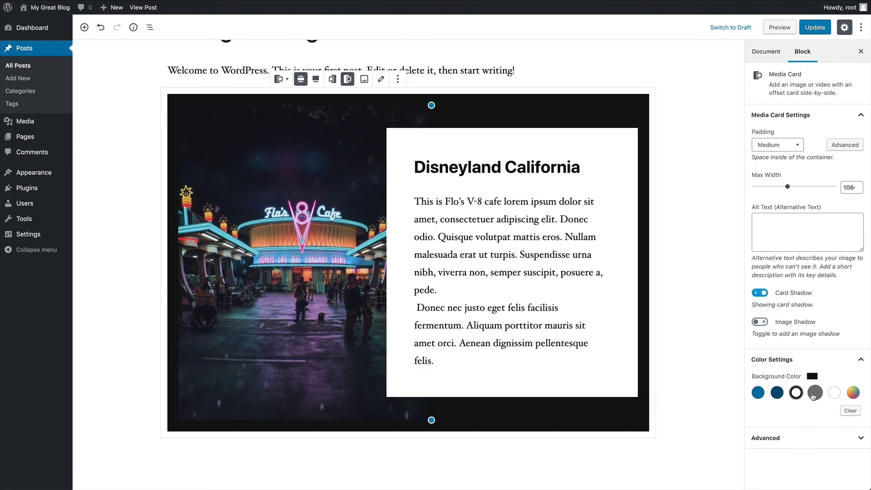
left_click(814, 393)
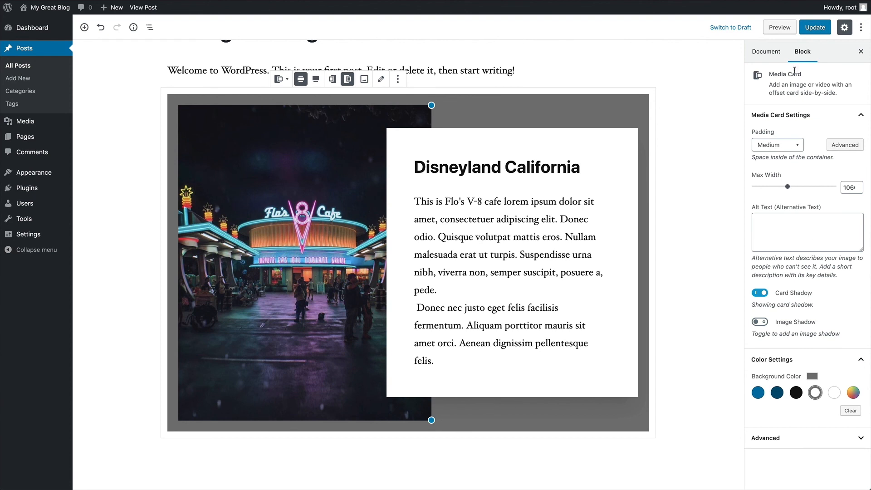
left_click(812, 29)
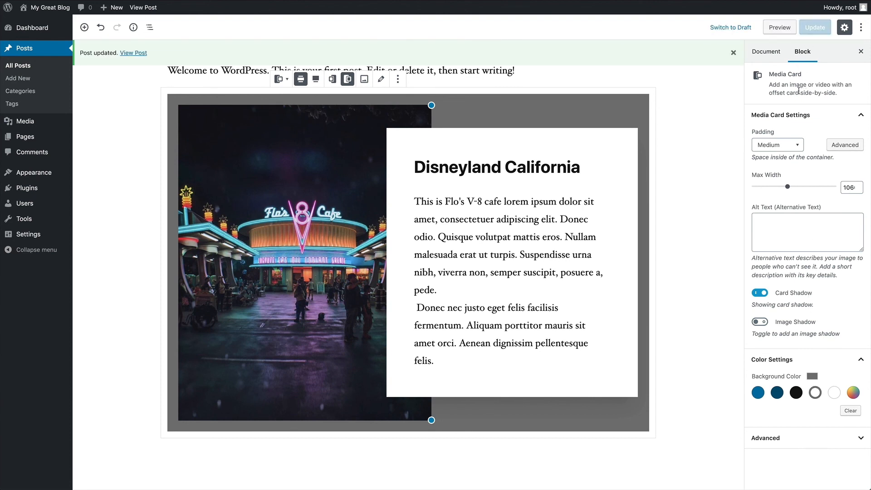
left_click(131, 54)
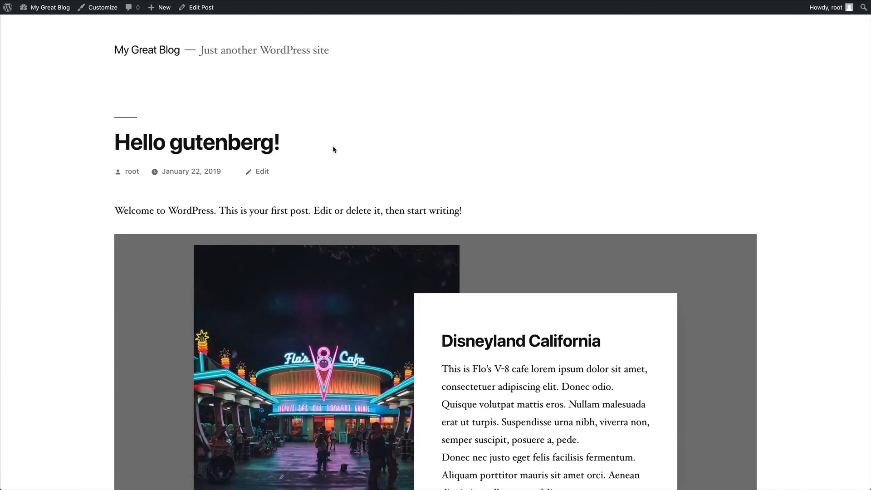
scroll(335, 147, "down", 5)
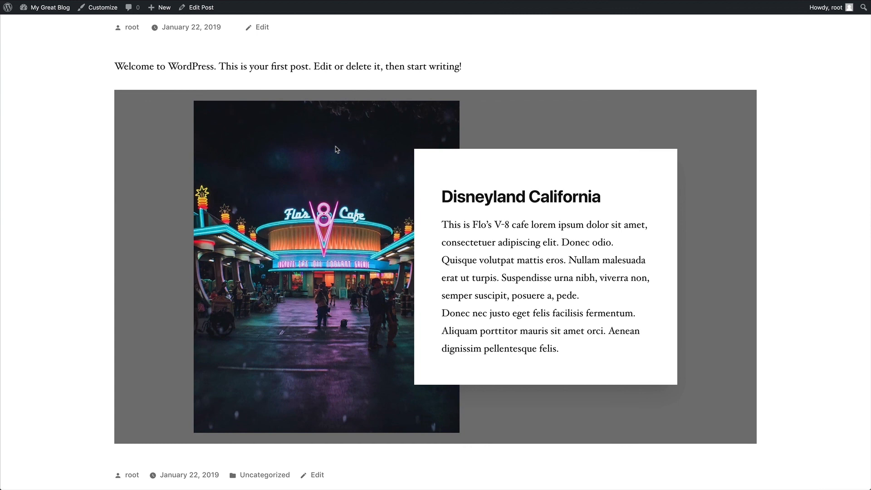
scroll(336, 150, "up", 5)
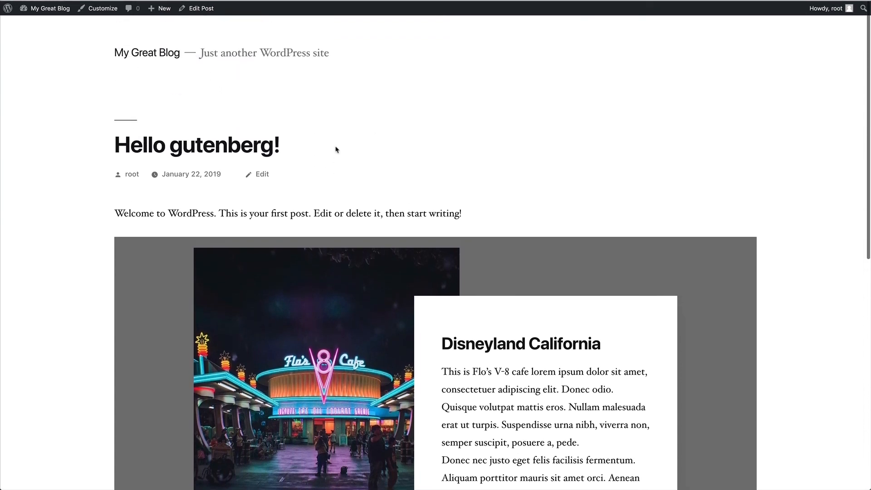
left_click(195, 8)
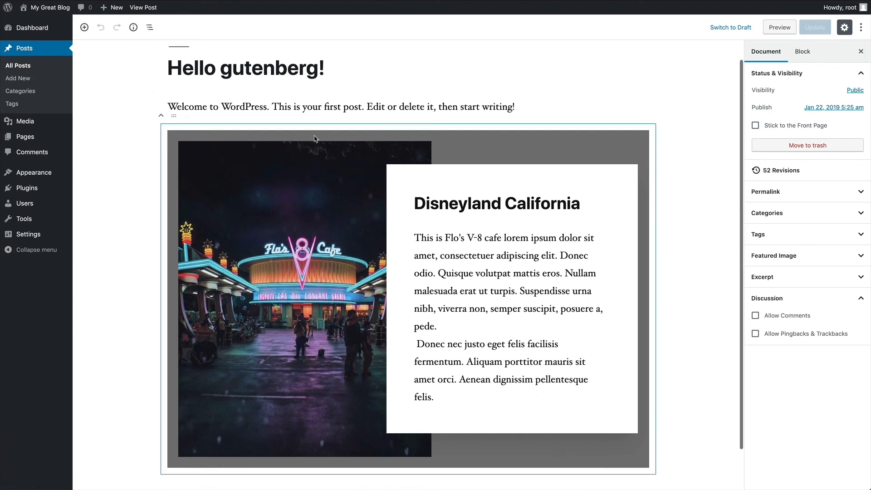
- Move the Flo's V-8 cafe photo to the card's right side and align the Media Card full width
left_click(512, 135)
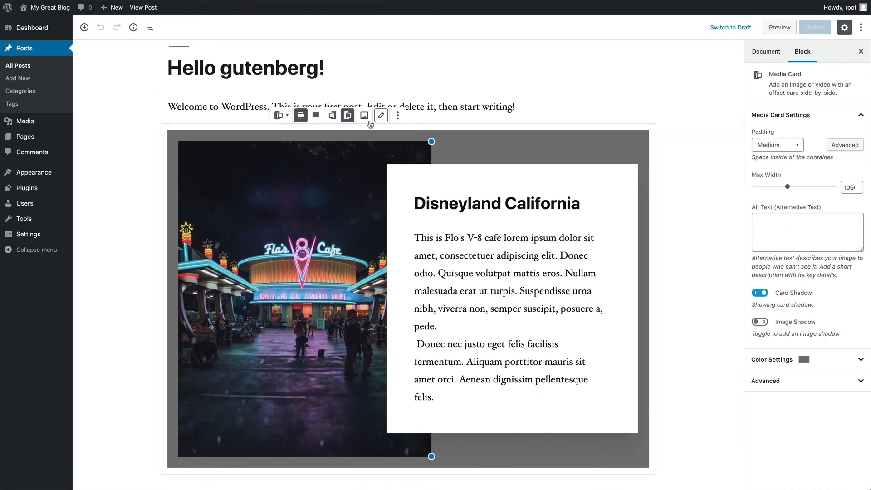
left_click(333, 115)
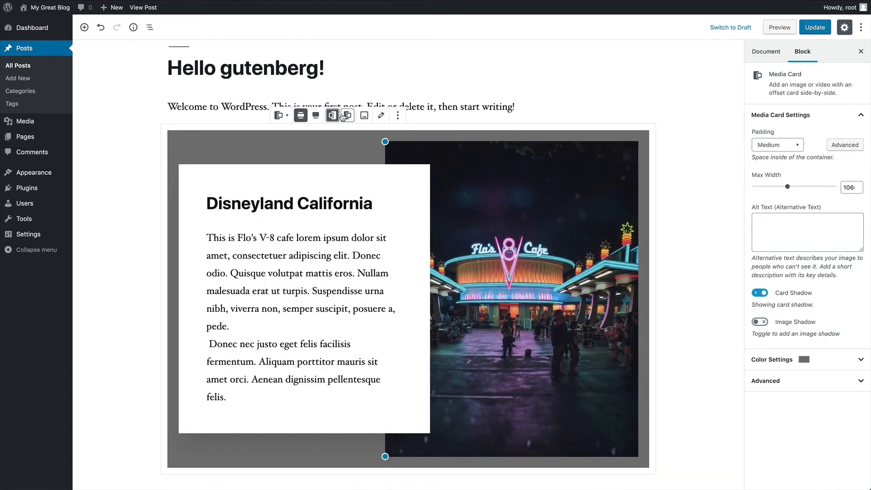
left_click(316, 116)
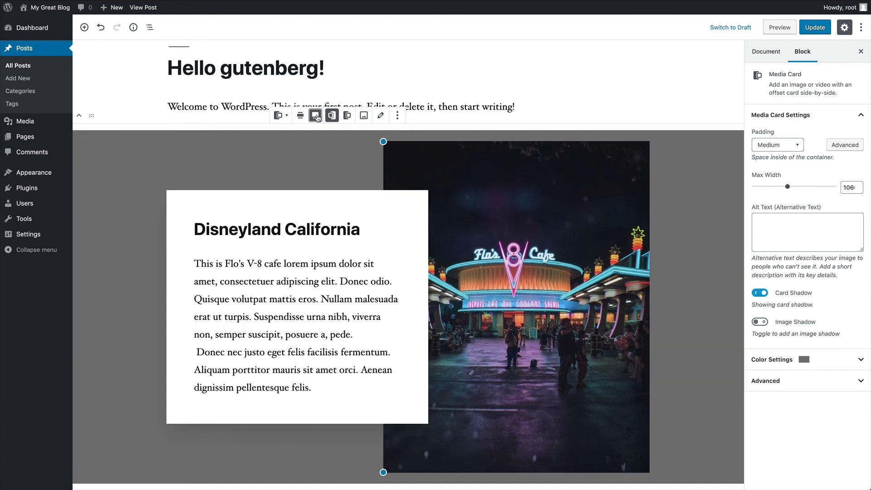
scroll(356, 198, "down", 1)
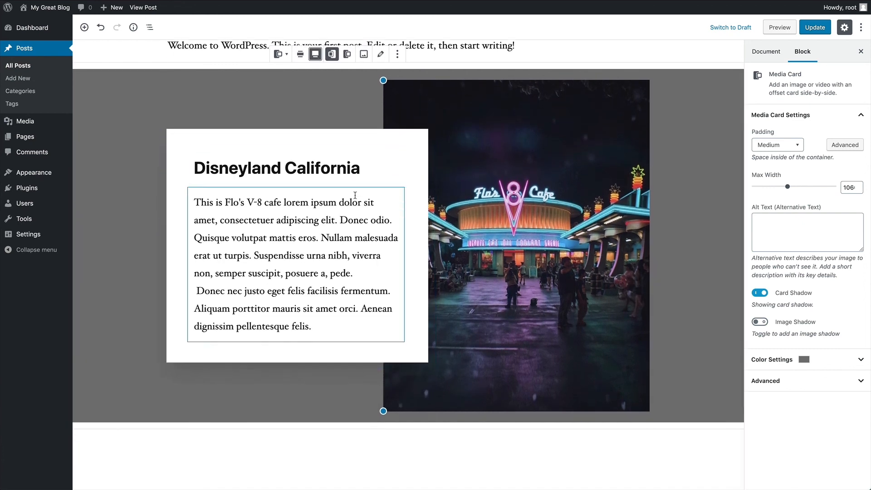
scroll(356, 199, "up", 1)
scroll(356, 199, "up", 1)
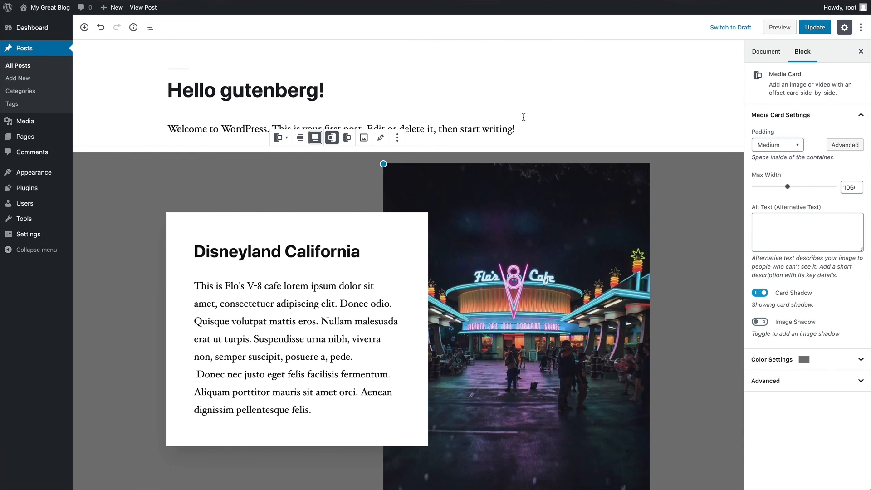
left_click(658, 113)
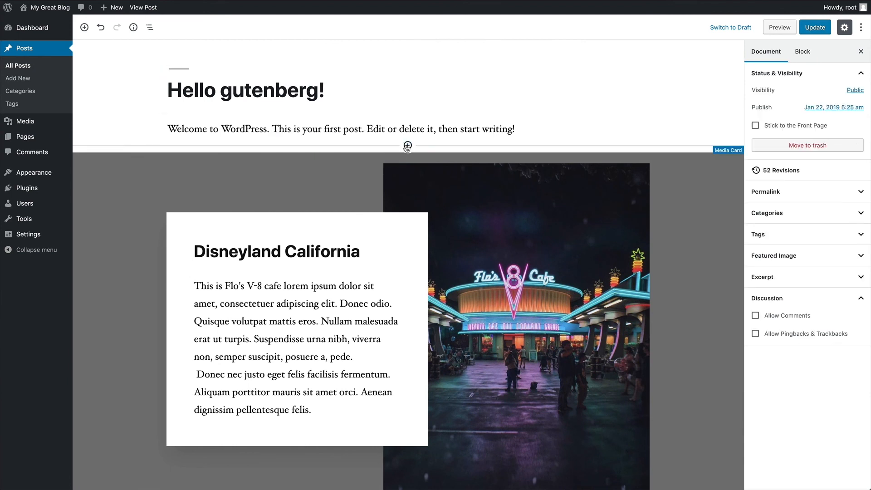
- Insert a CoBlocks Shape Divider above the Media Card with a Light Gray shape colour
left_click(408, 146)
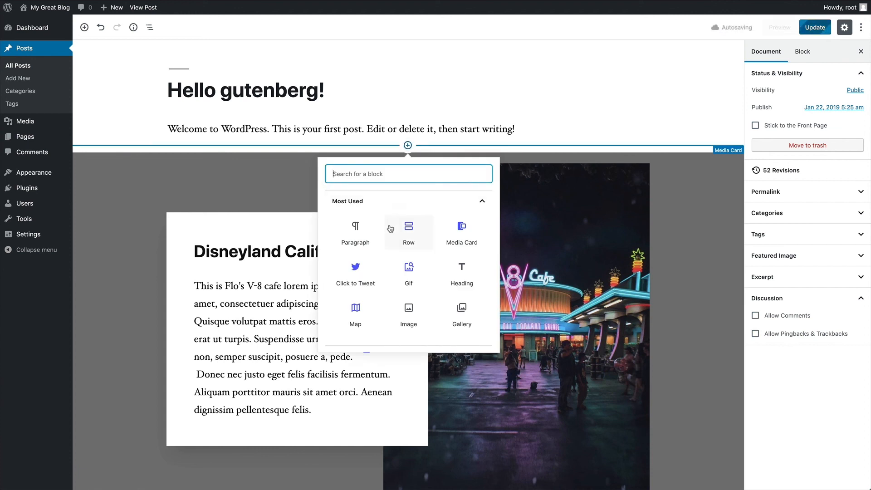
scroll(391, 230, "down", 2)
left_click(382, 255)
scroll(381, 257, "down", 1)
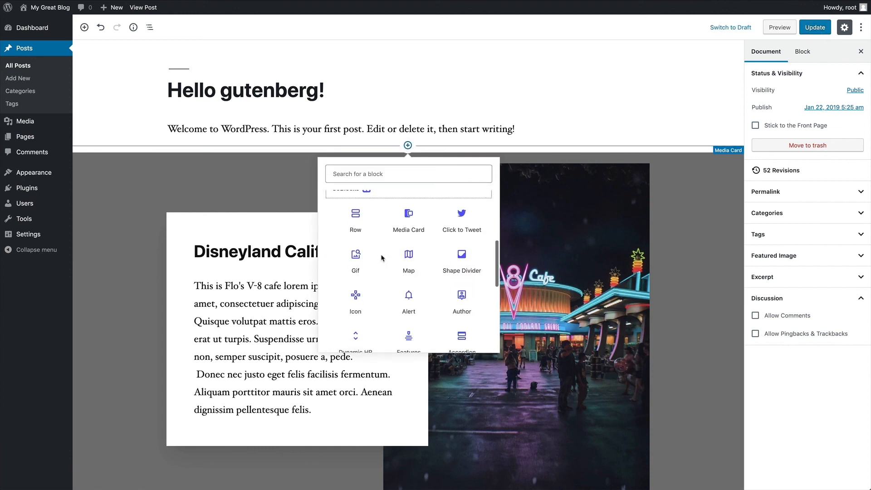
left_click(463, 248)
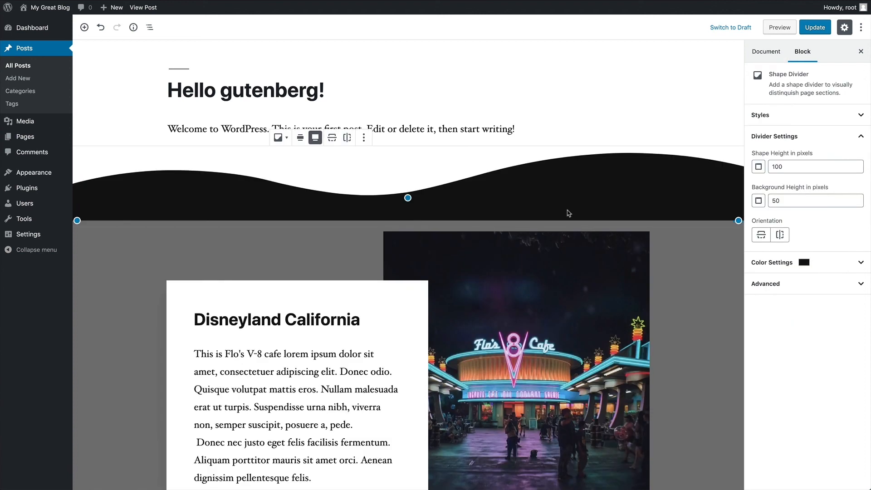
left_click(792, 263)
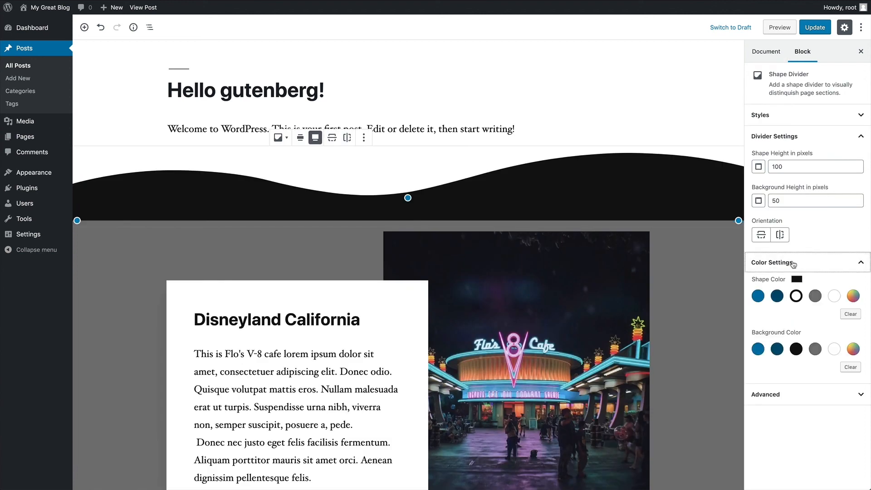
left_click(815, 298)
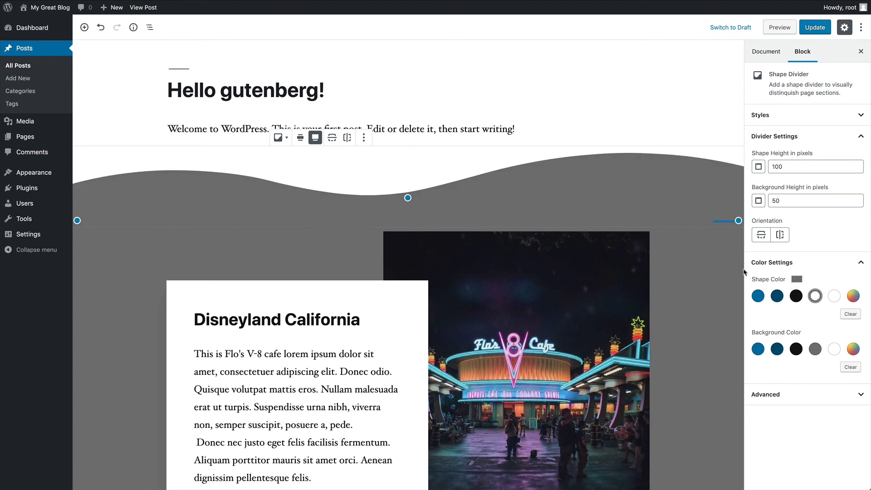
left_click(803, 264)
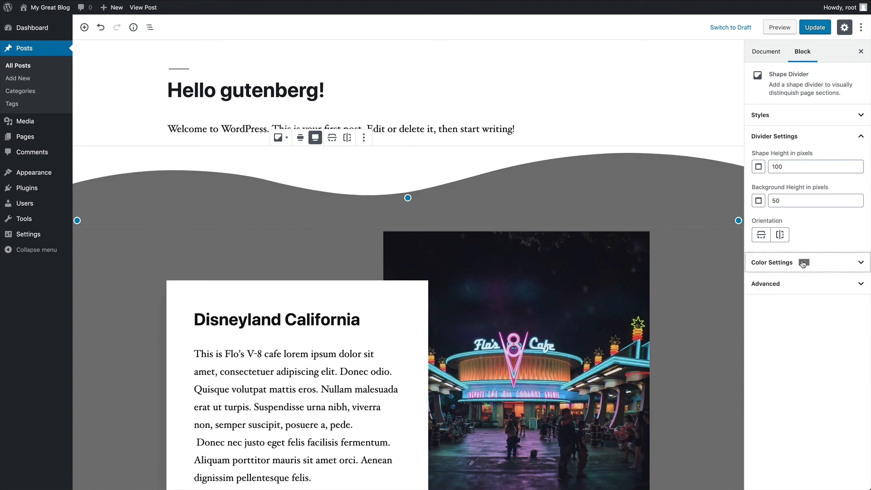
- Set the divider style to Wavy
left_click(790, 116)
left_click(778, 199)
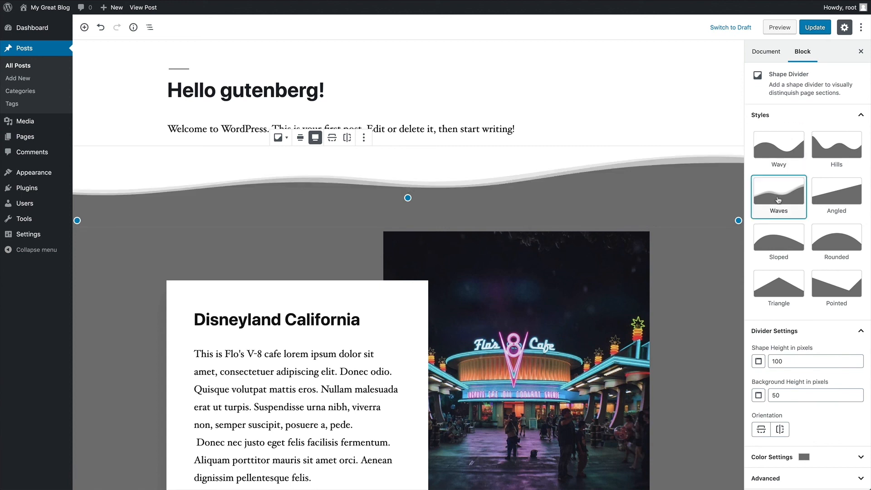
left_click(841, 202)
left_click(837, 154)
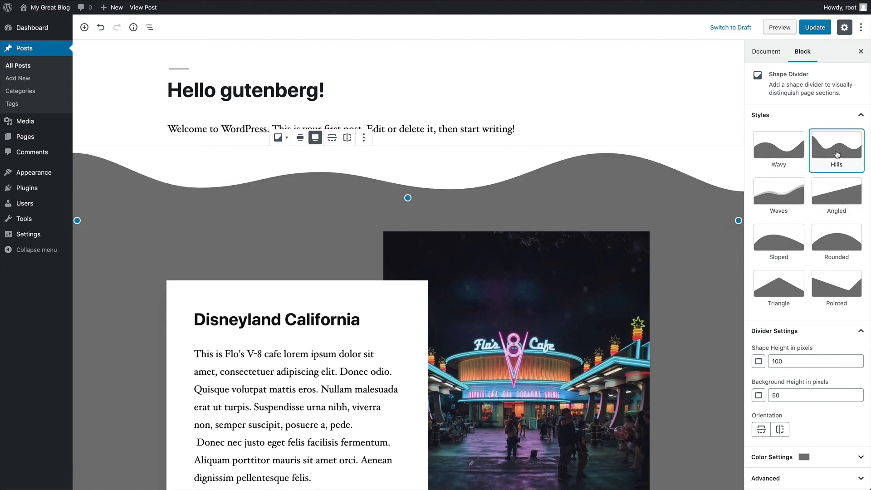
left_click(836, 242)
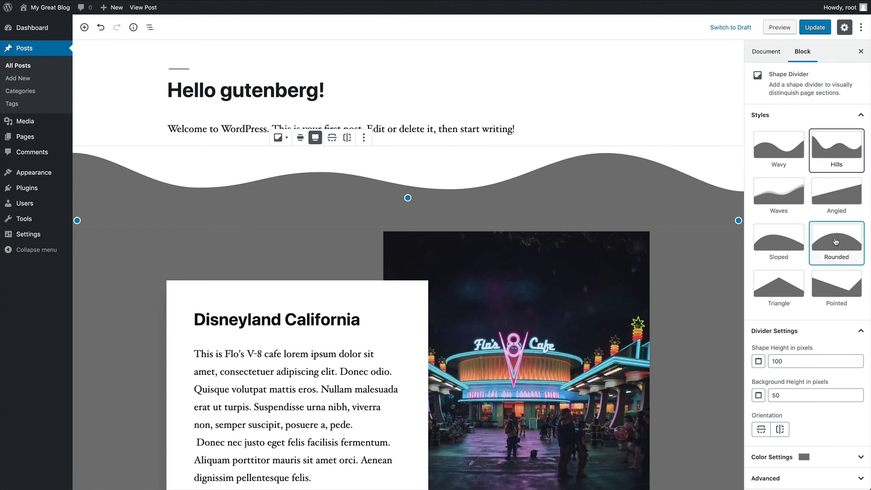
left_click(833, 278)
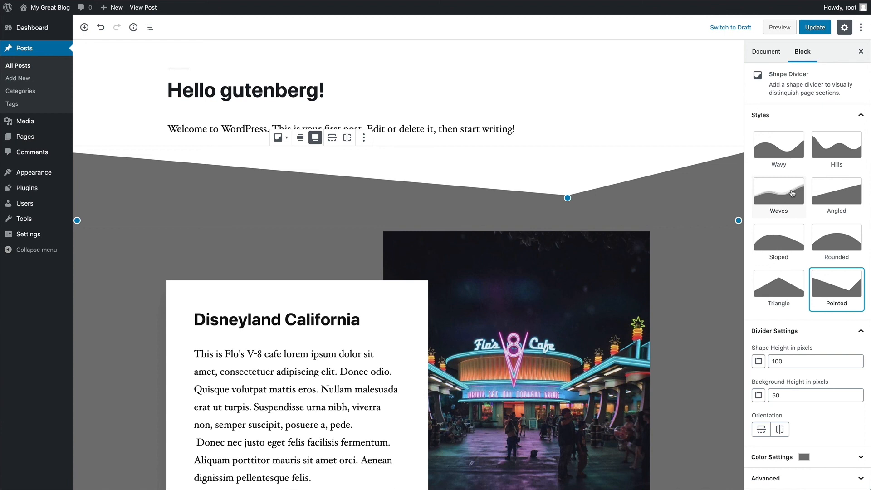
left_click(789, 151)
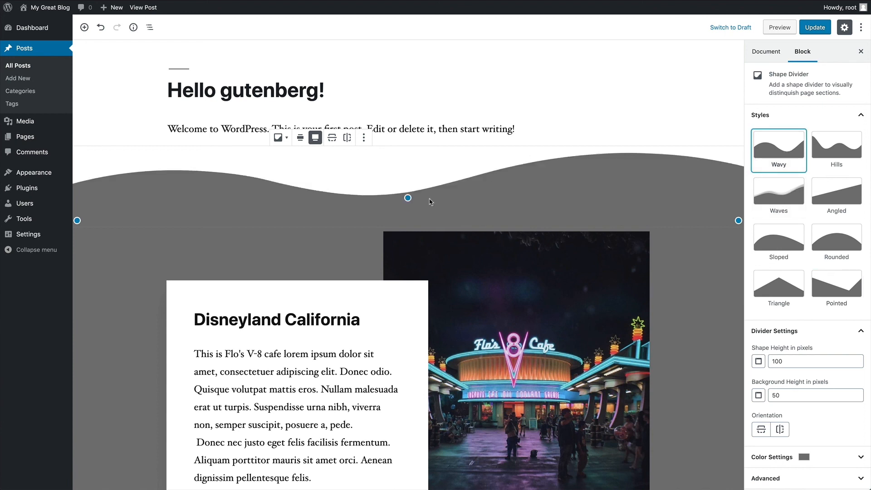
- Resize the divider to 56 px shape height and 29 px background height
left_click_drag(406, 198, 409, 177)
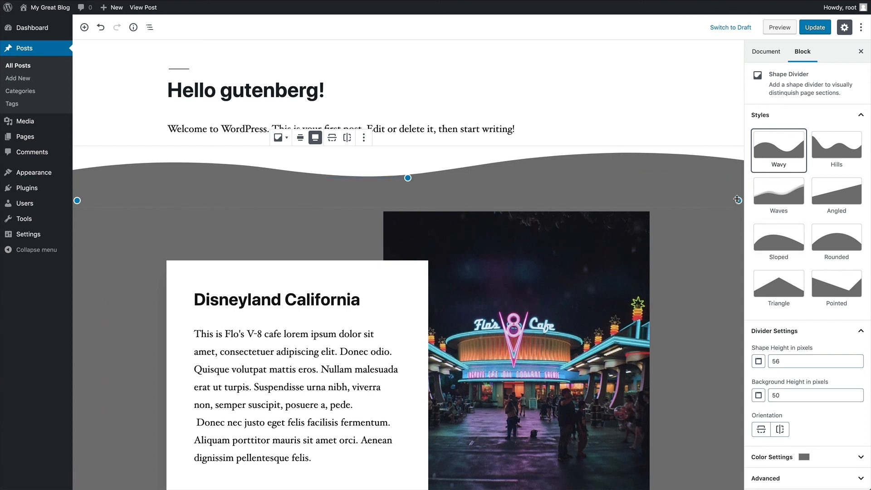
left_click_drag(738, 199, 738, 191)
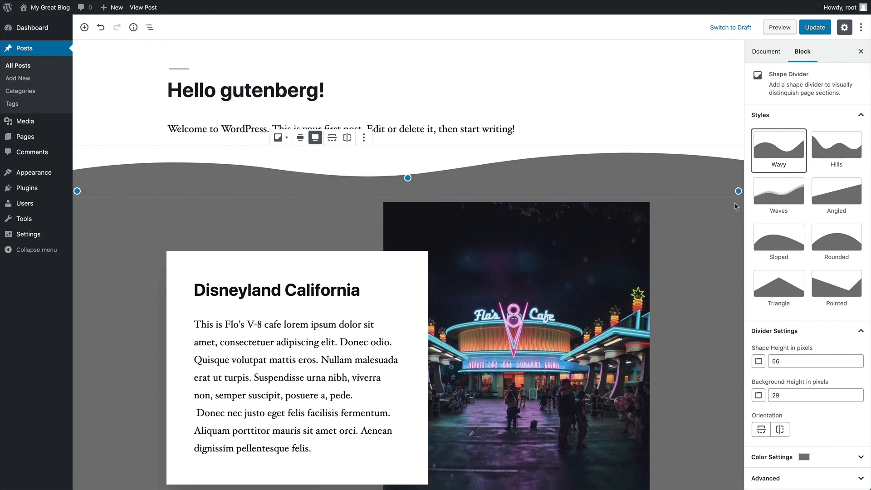
scroll(526, 180, "down", 3)
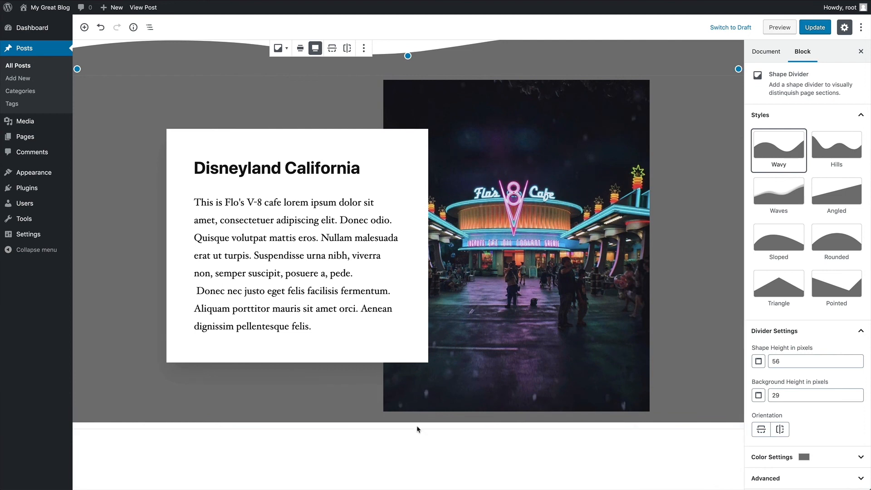
- Insert a second Shape Divider below the Media Card and flip it upside down
left_click(413, 439)
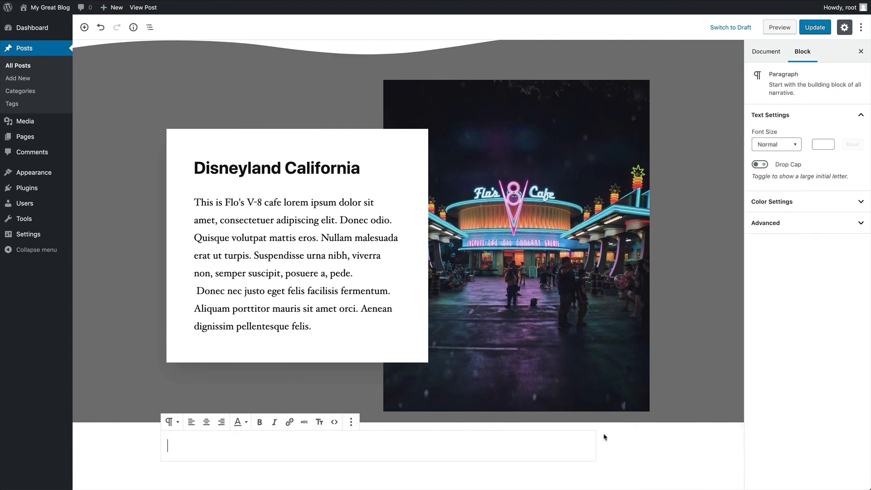
left_click(626, 442)
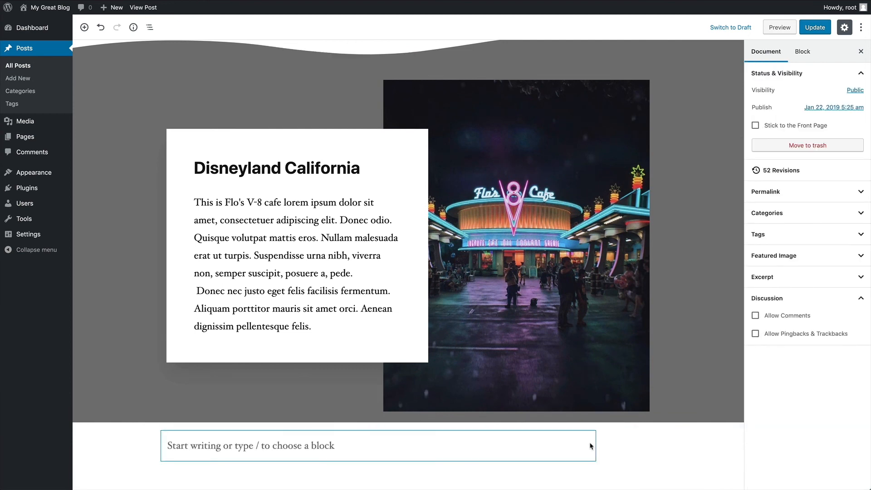
left_click(379, 429)
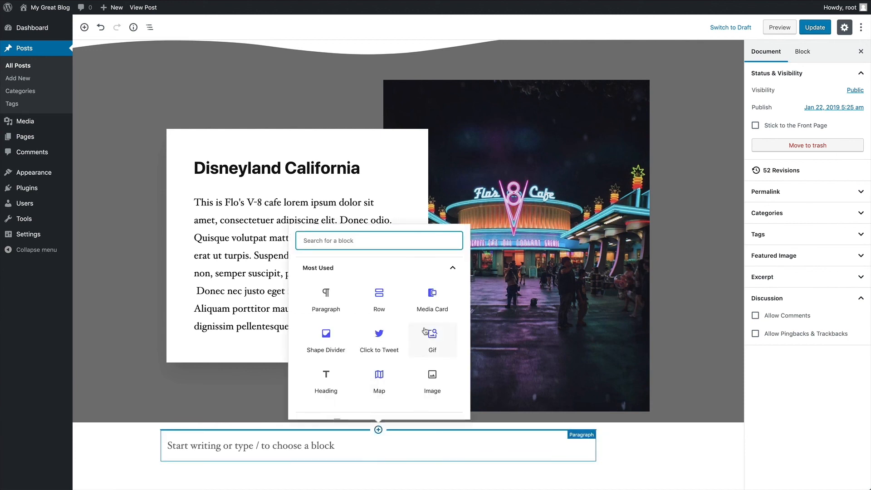
left_click(338, 337)
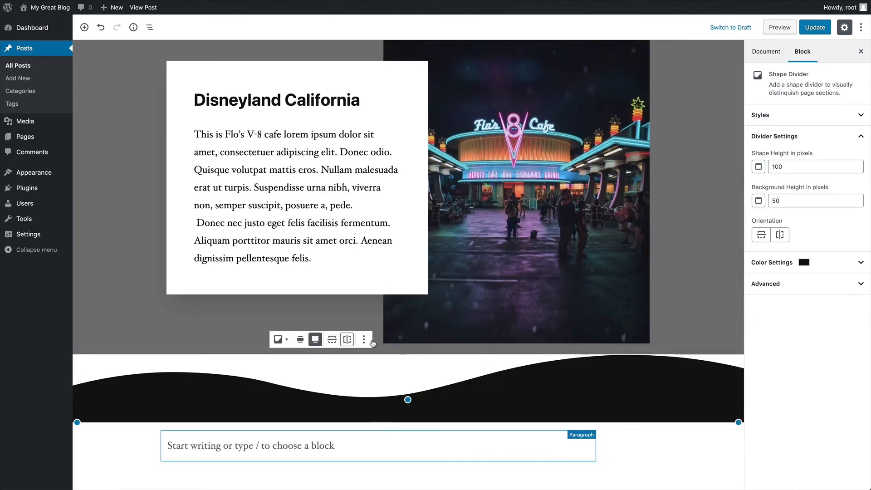
left_click(761, 235)
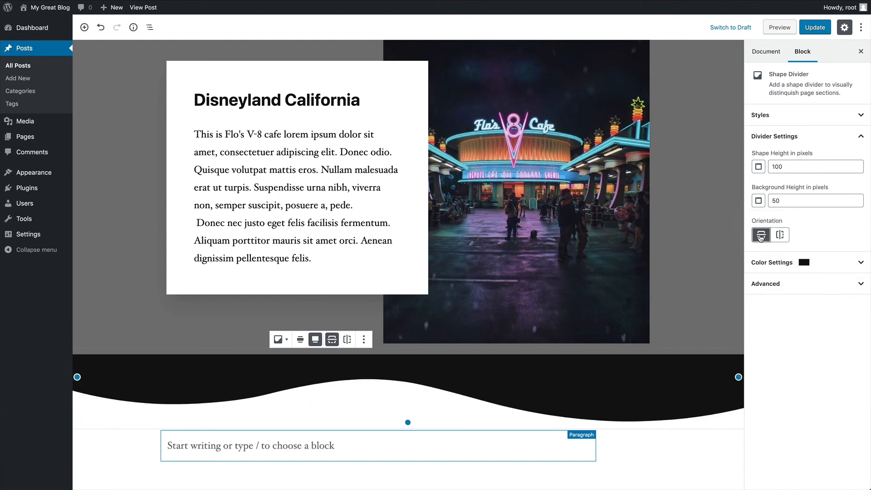
- Give the lower divider the Waves style, 174 px shape height and 27 px background height
left_click(783, 119)
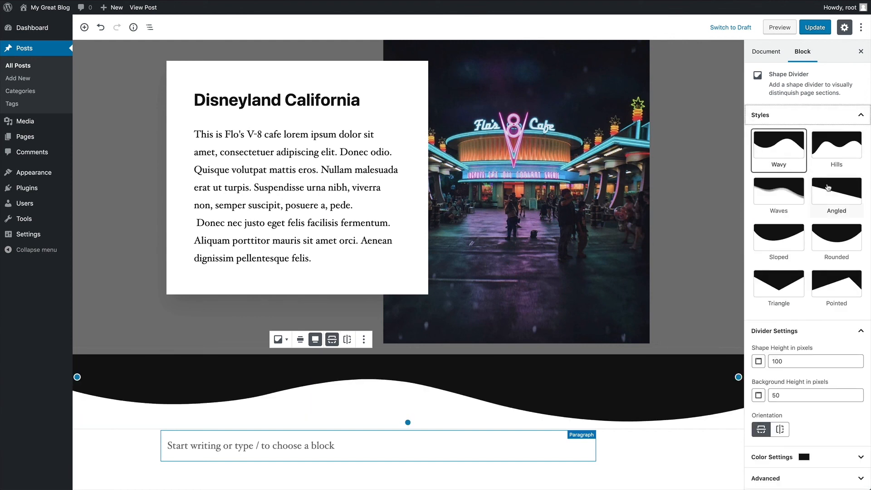
left_click(785, 282)
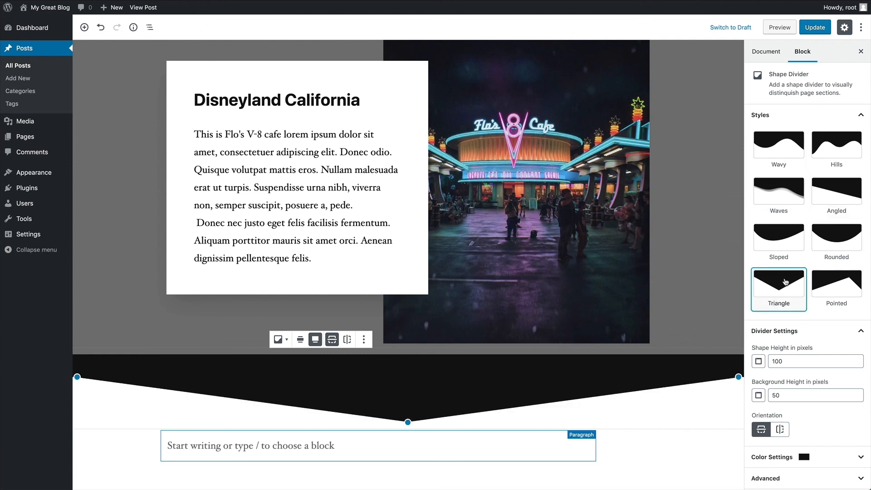
left_click(831, 288)
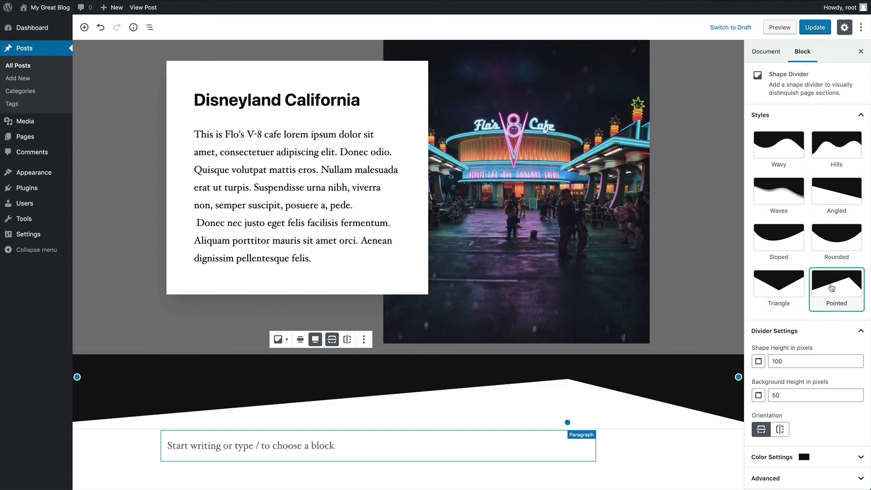
left_click(779, 195)
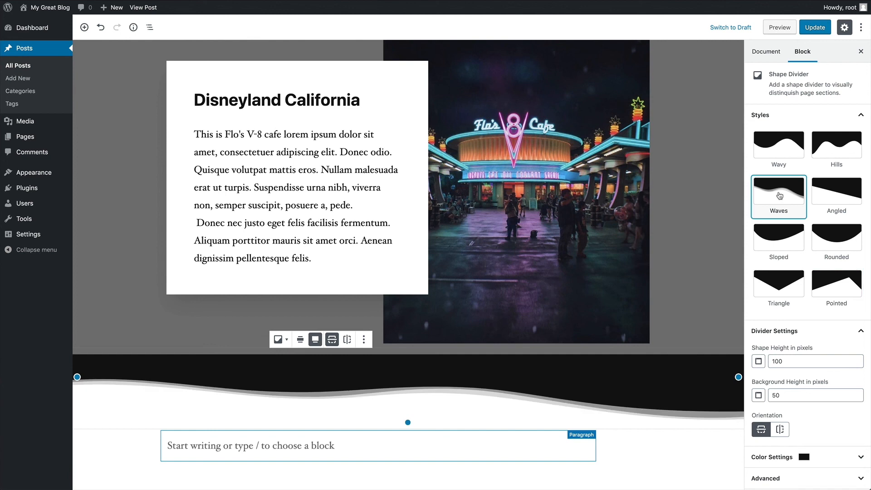
left_click_drag(738, 375, 739, 364)
left_click_drag(407, 420, 408, 455)
left_click(781, 116)
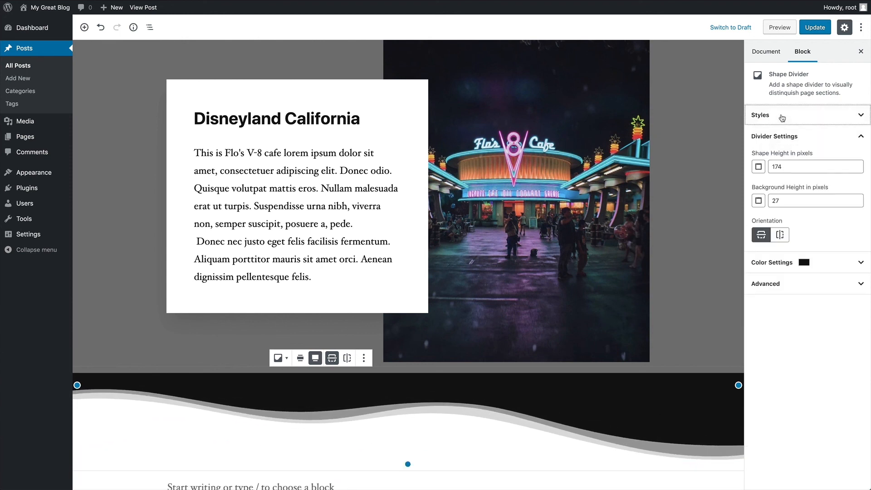
- Set the lower divider's shape colour to Light Gray
left_click(781, 263)
left_click(815, 295)
scroll(687, 253, "down", 2)
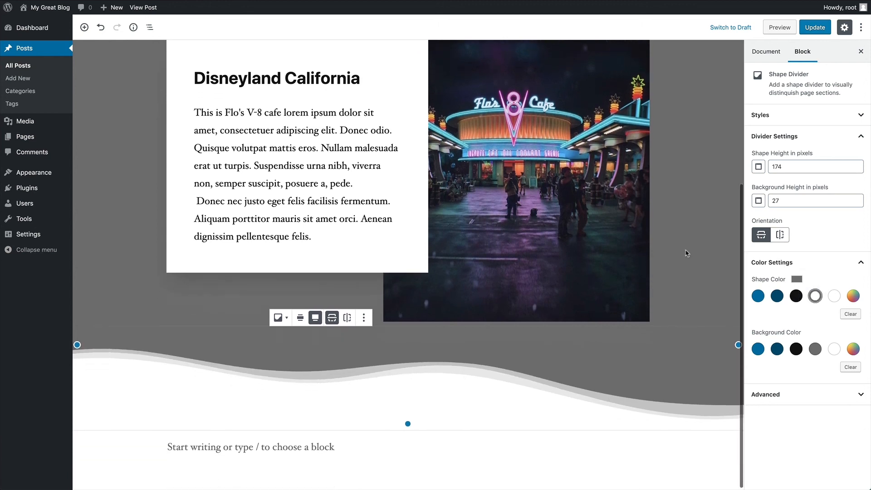
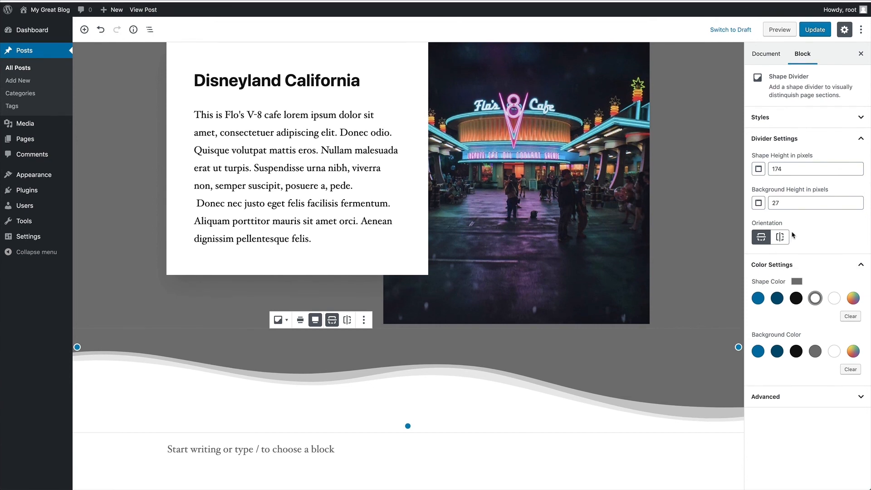
- Update the post with the new wave dividers and open the live post
left_click(815, 27)
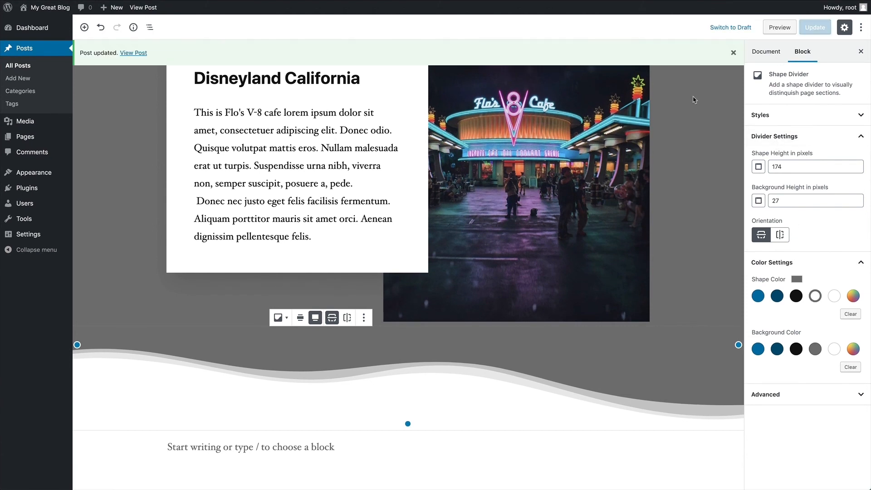
left_click(143, 54)
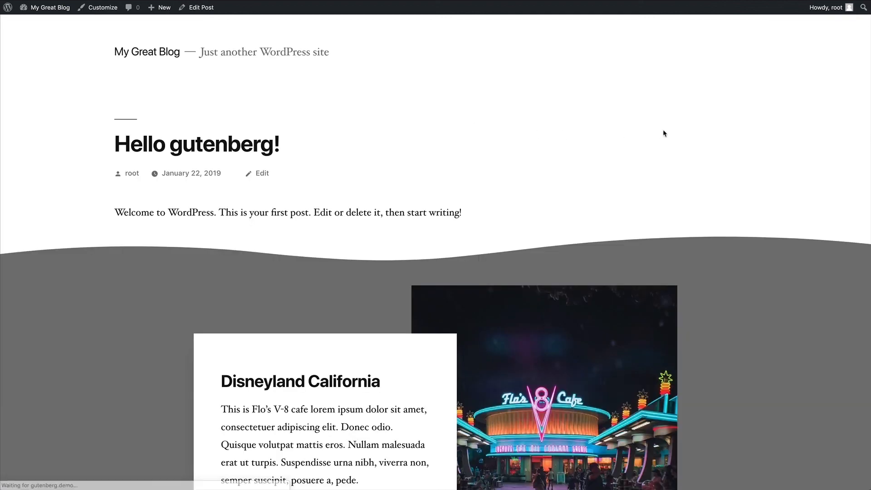
- Scroll the live post past the cover and wave dividers, then back toward the top
scroll(645, 137, "down", 1)
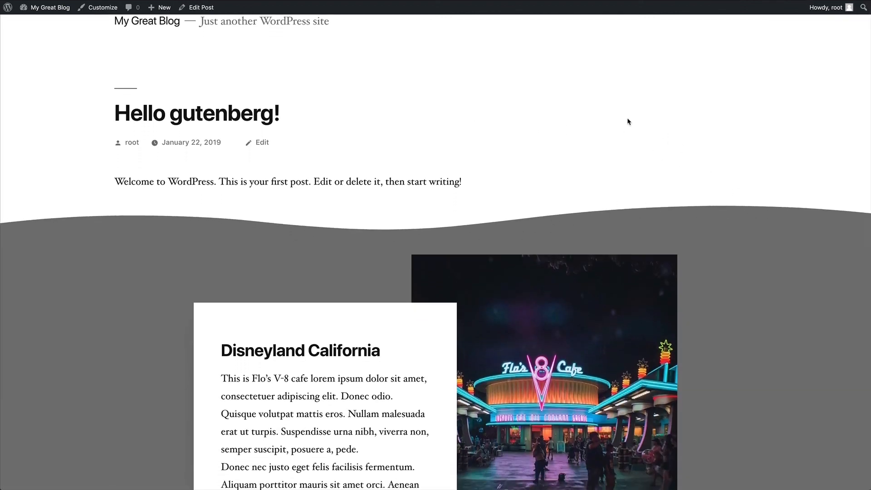
scroll(629, 122, "down", 4)
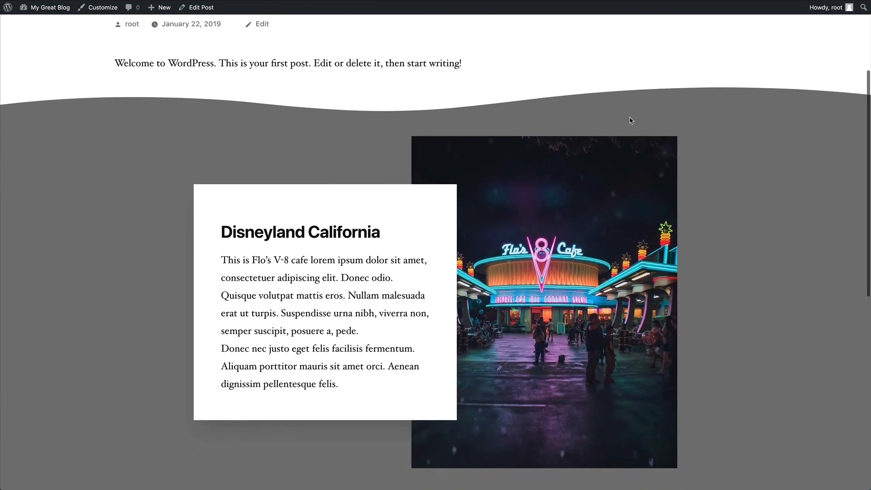
scroll(630, 120, "down", 2)
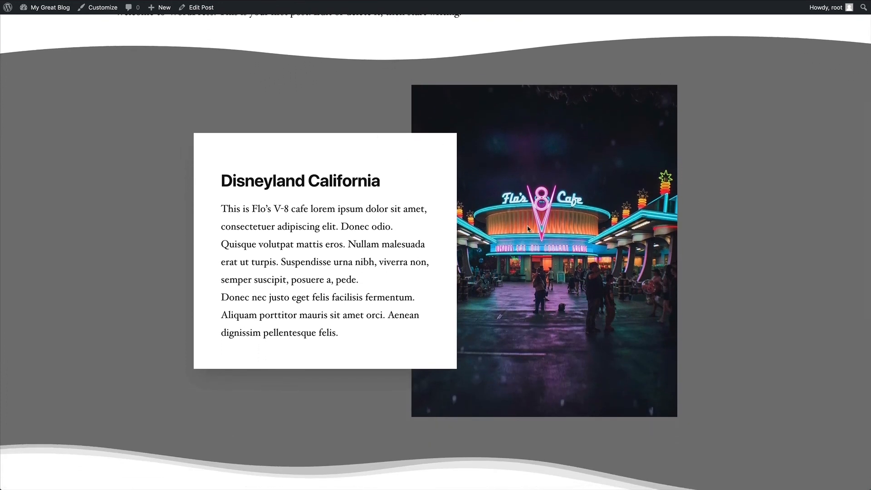
scroll(573, 229, "down", 1)
scroll(573, 229, "down", 1)
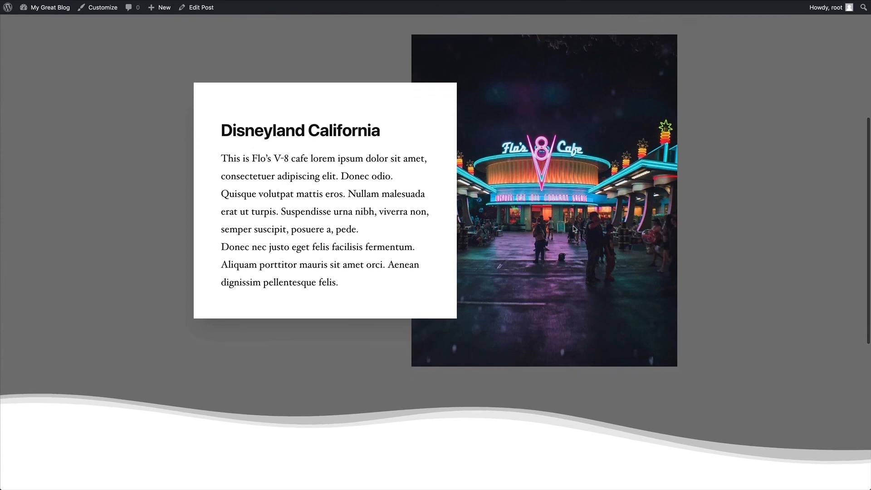
scroll(307, 177, "down", 2)
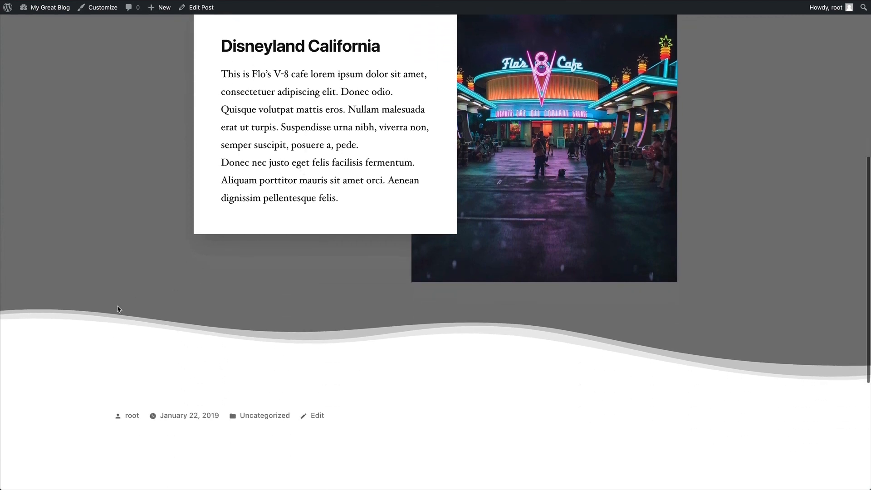
scroll(694, 338, "down", 2)
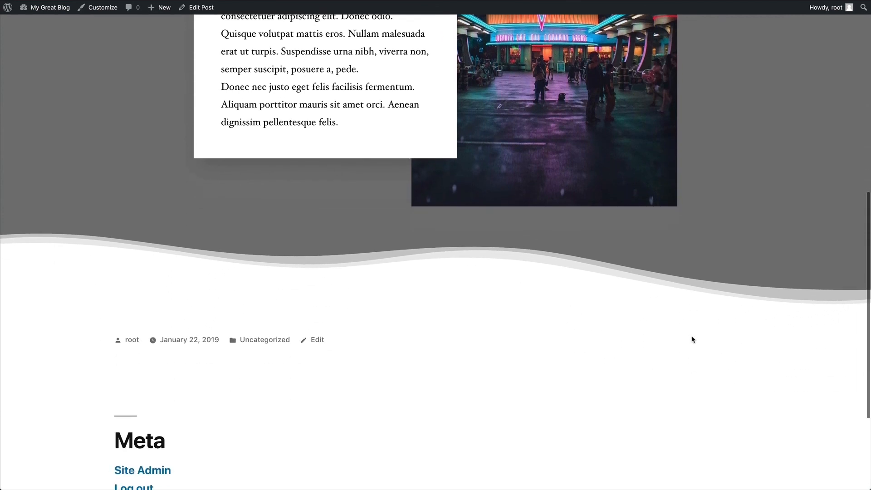
scroll(693, 339, "up", 6)
scroll(693, 340, "up", 3)
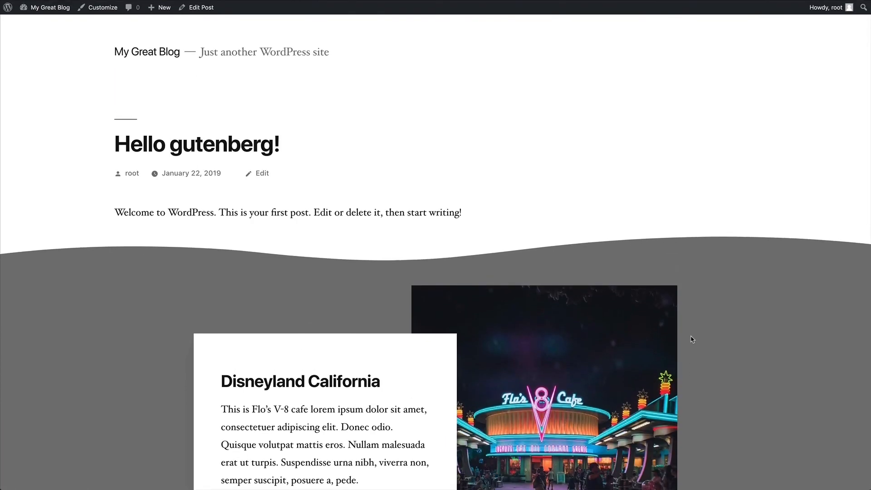
- Return to the post editor and browse the CoBlocks collection in the block inserter
left_click(198, 9)
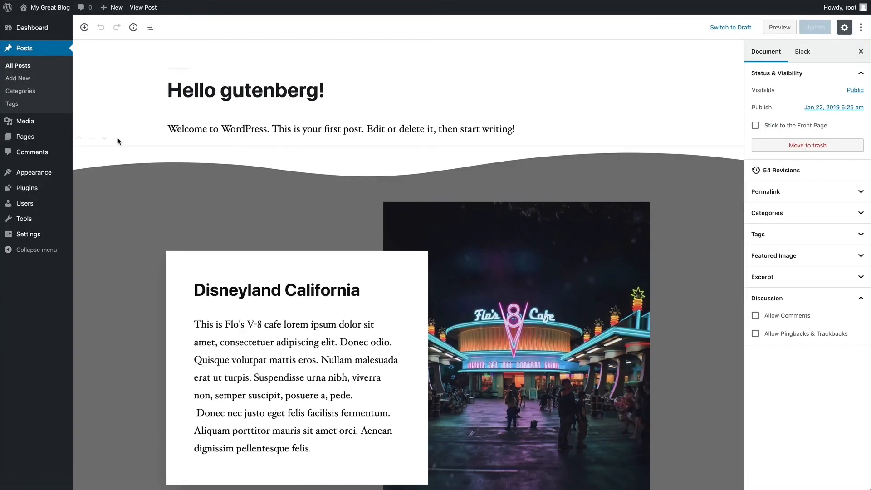
left_click(85, 28)
scroll(136, 172, "down", 2)
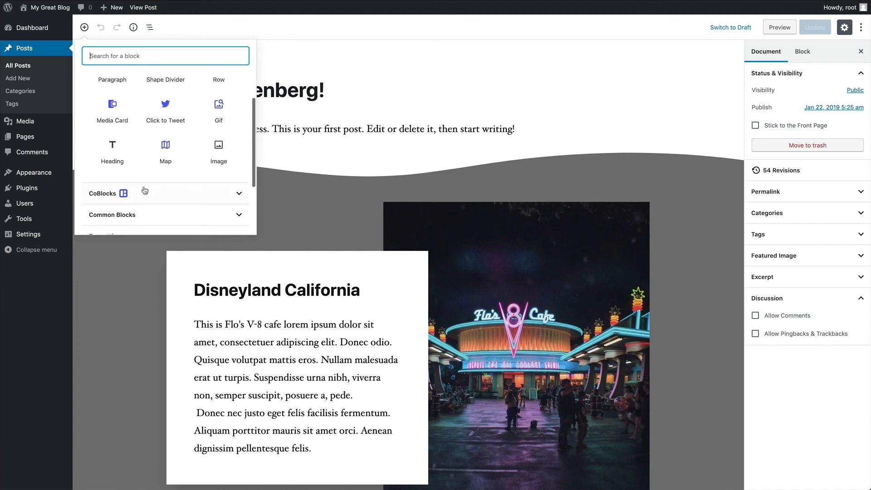
left_click(148, 195)
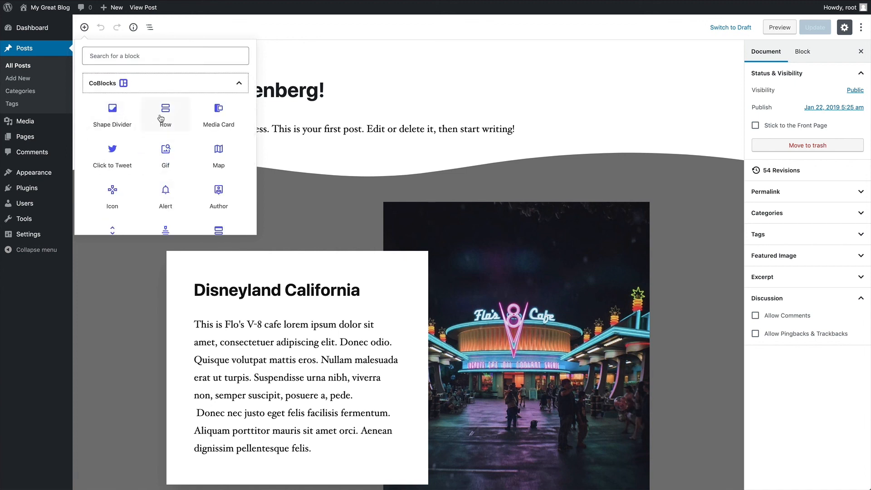
scroll(225, 155, "down", 2)
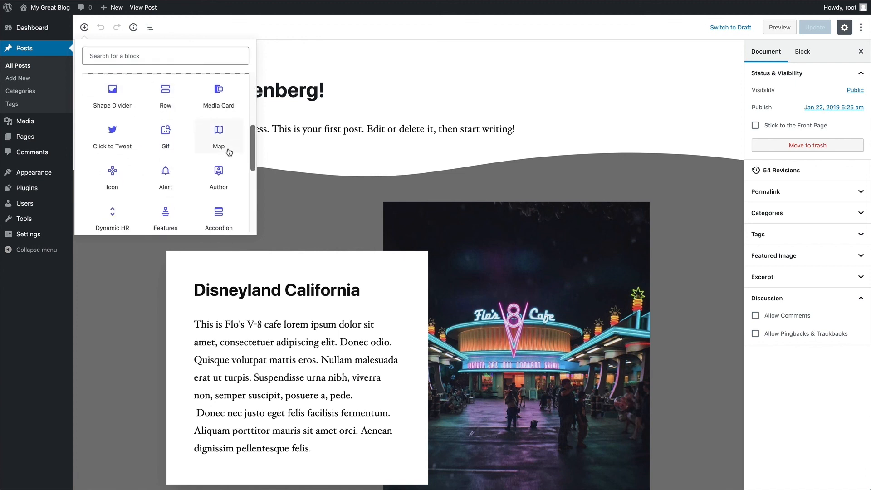
scroll(111, 161, "down", 1)
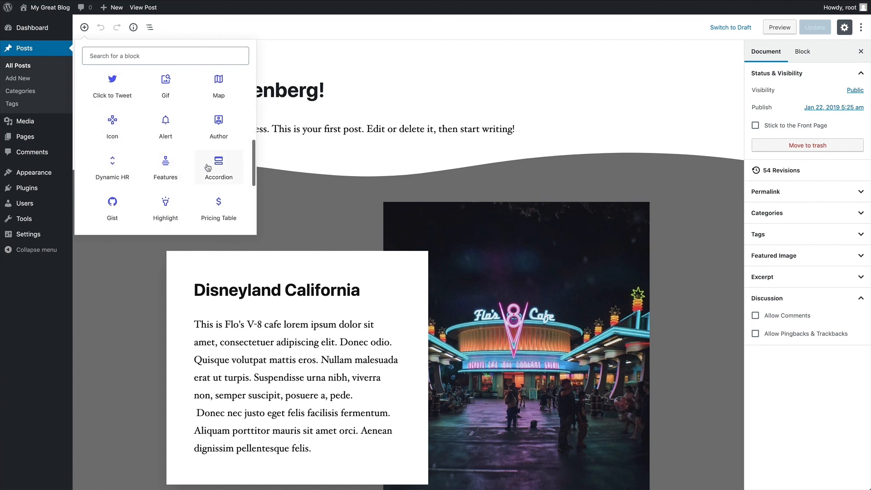
scroll(207, 168, "down", 2)
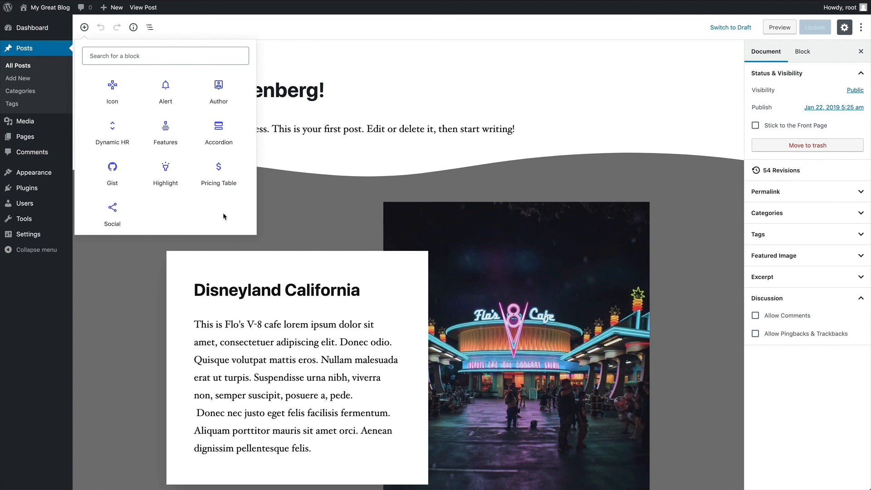
scroll(223, 216, "up", 8)
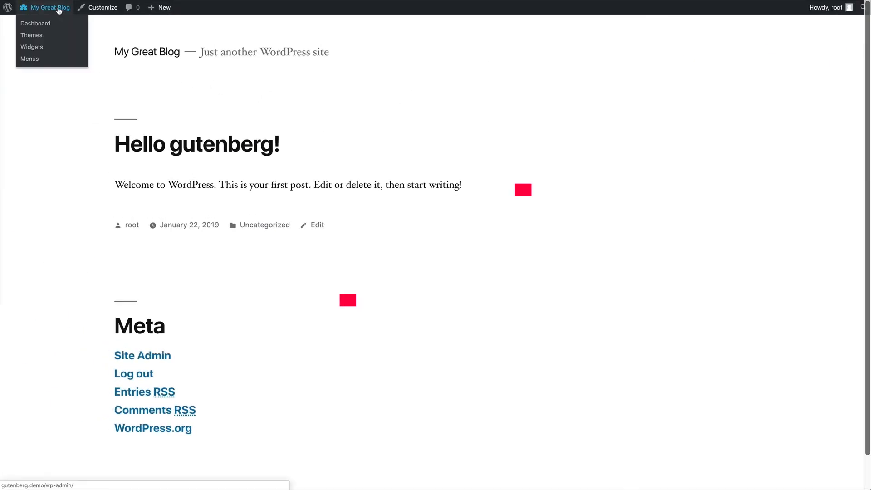
- Activate the Block Gallery plugin from the dashboard's Plugins page
left_click(62, 19)
left_click(35, 161)
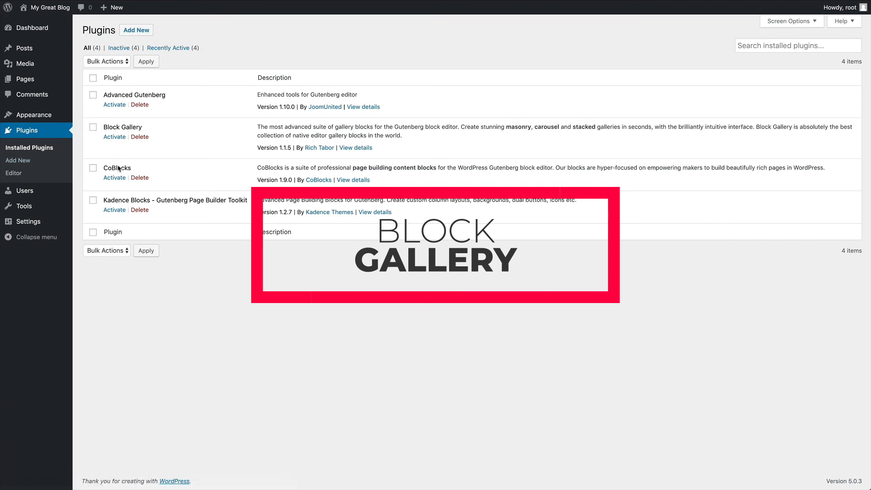
left_click(115, 137)
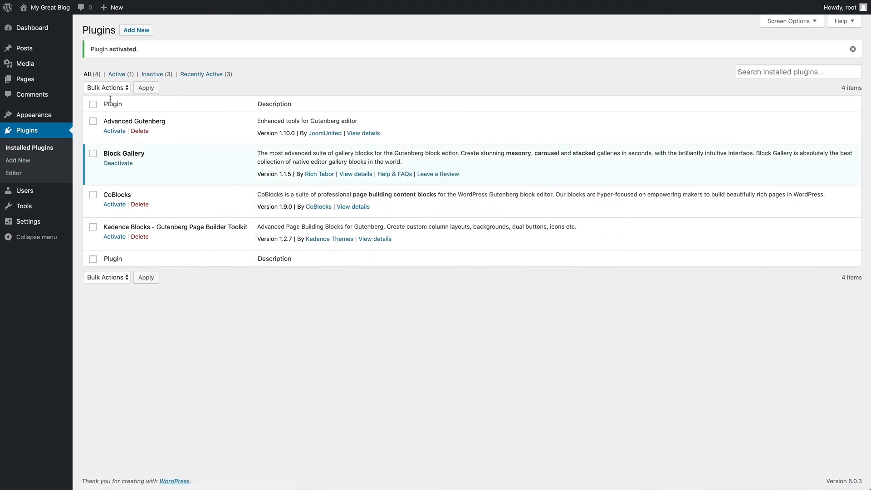
- Reopen Hello gutenberg! in the editor and insert a Block Gallery Carousel block
left_click(57, 9)
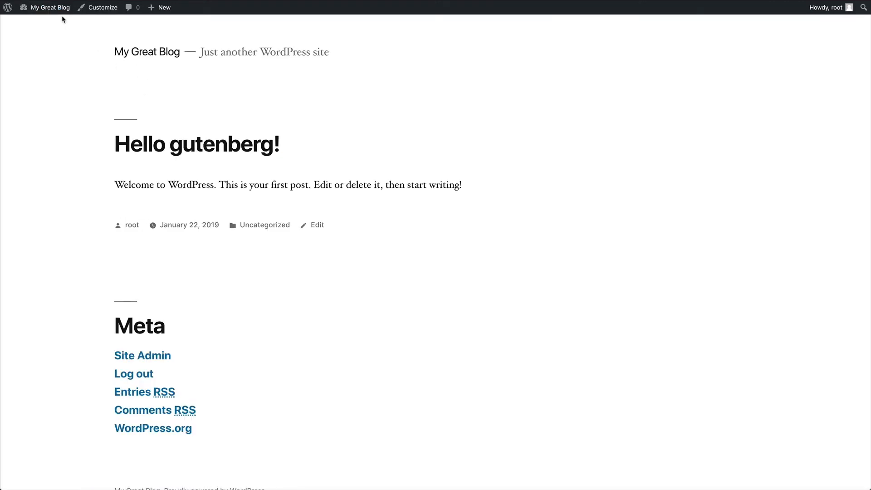
left_click(263, 145)
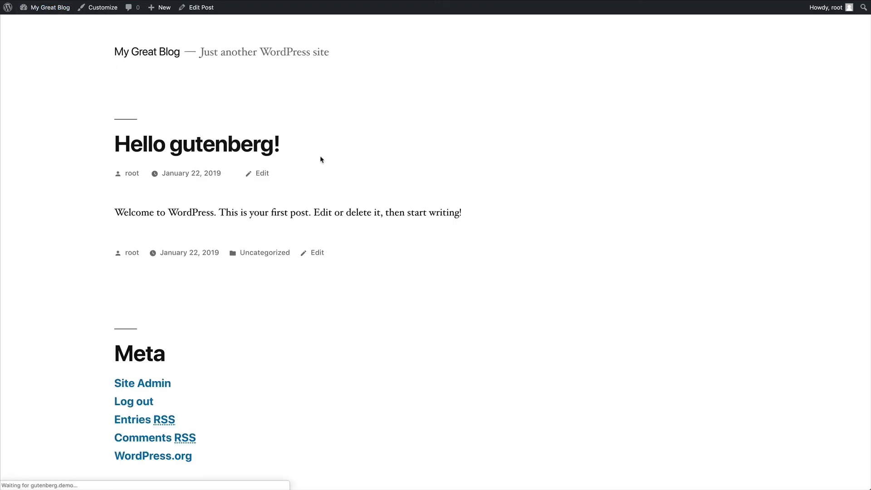
left_click(201, 7)
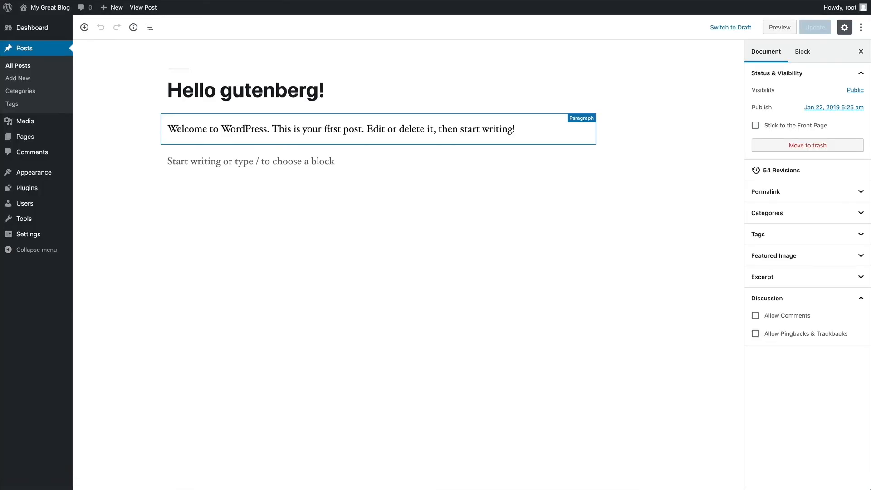
left_click(84, 28)
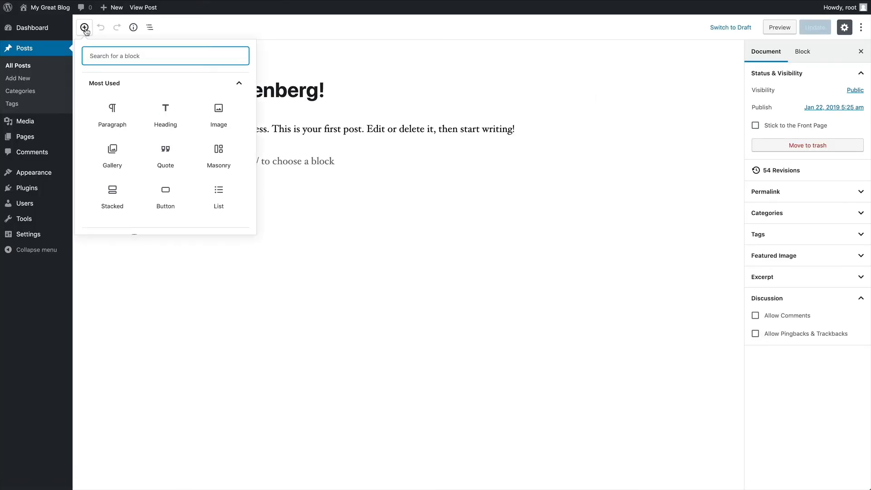
scroll(167, 136, "down", 5)
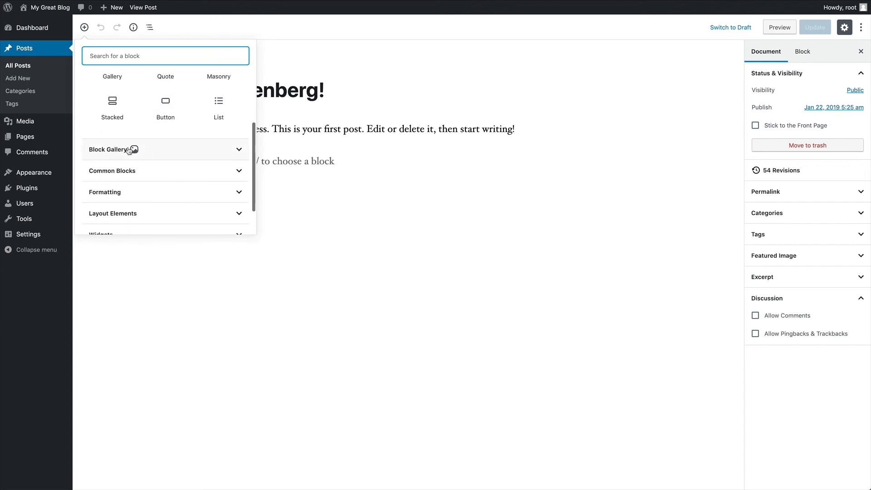
left_click(198, 152)
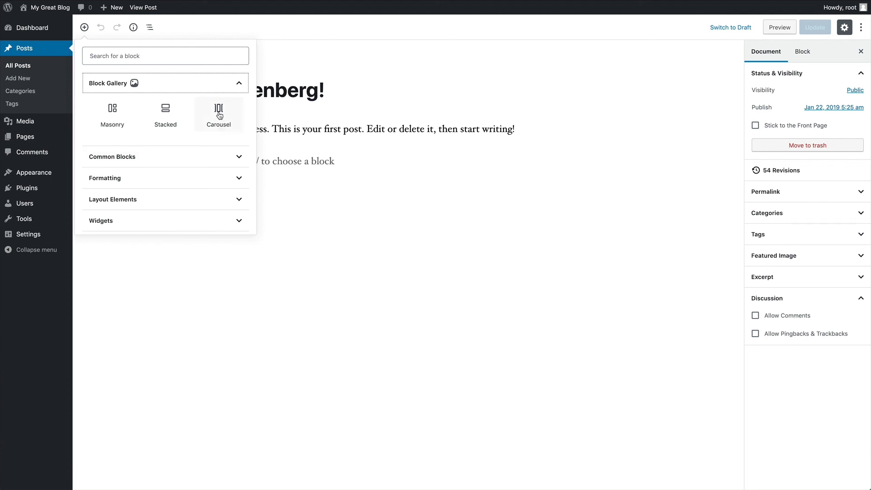
left_click(219, 114)
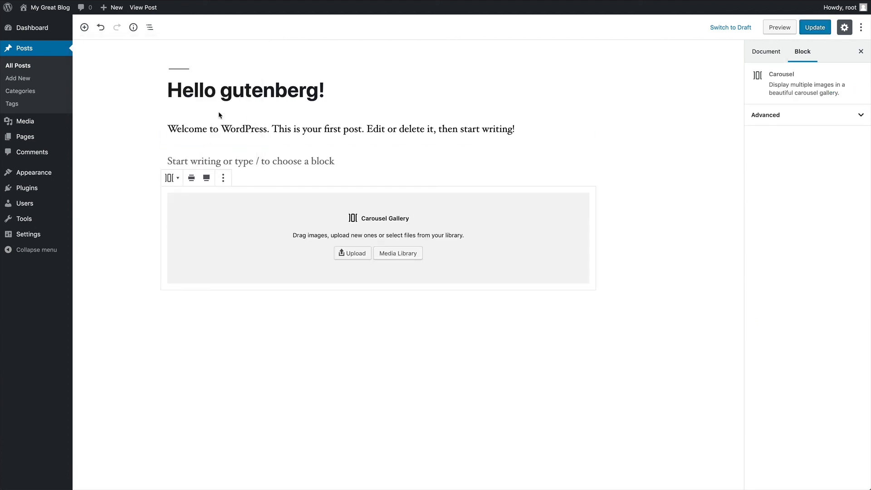
- Select all 11 media library images and insert them as a new carousel gallery
left_click(396, 254)
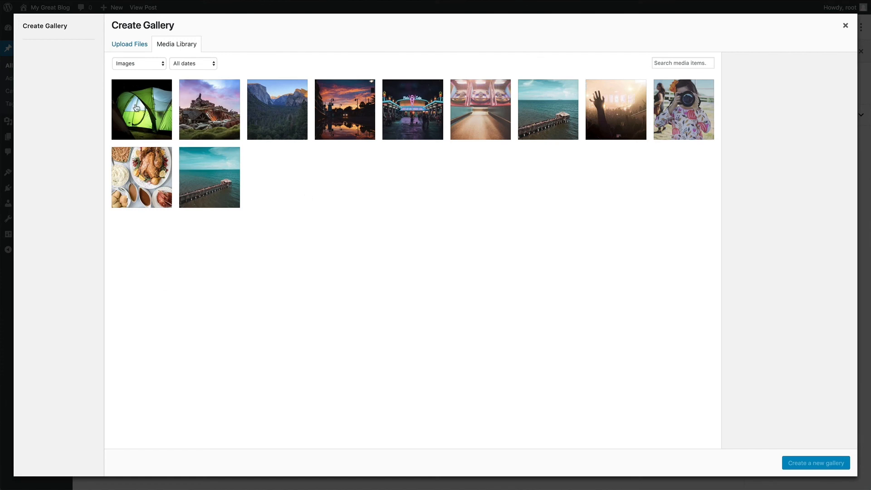
left_click(137, 107)
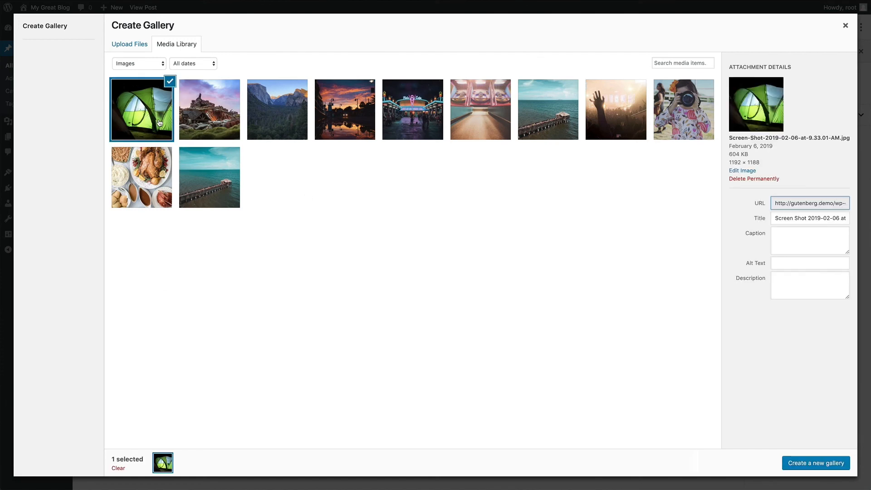
left_click(212, 164, "shift")
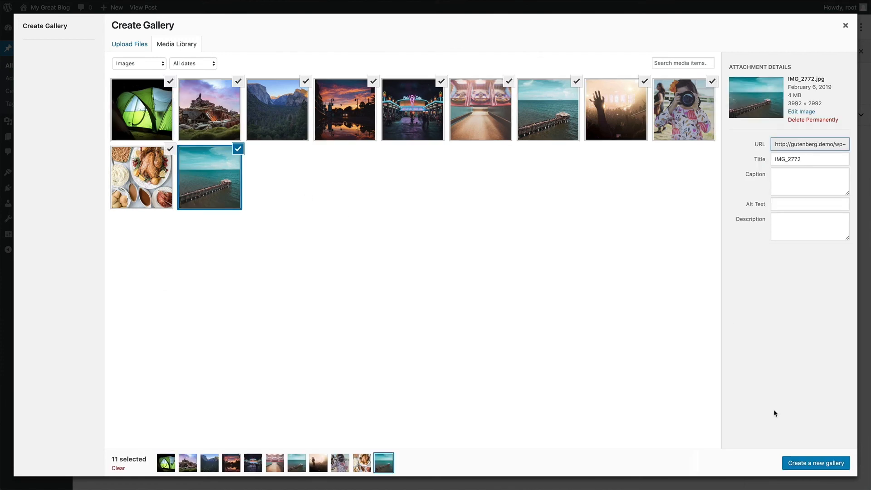
left_click(802, 462)
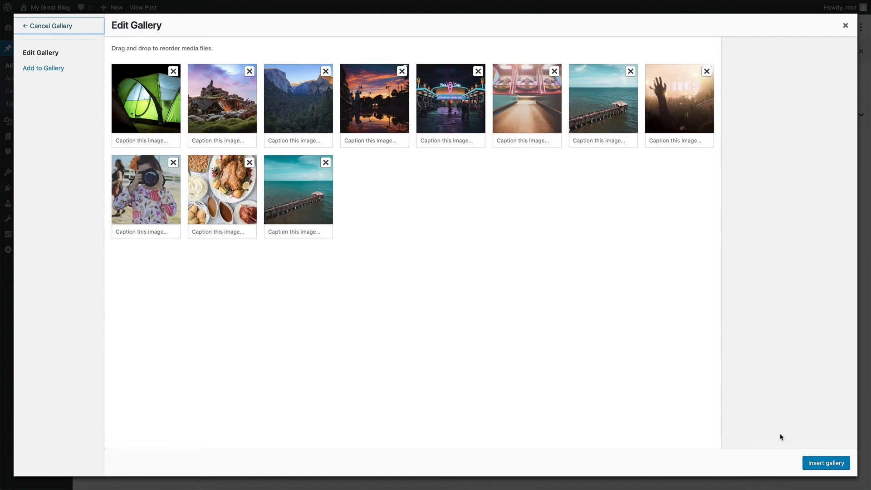
left_click(830, 462)
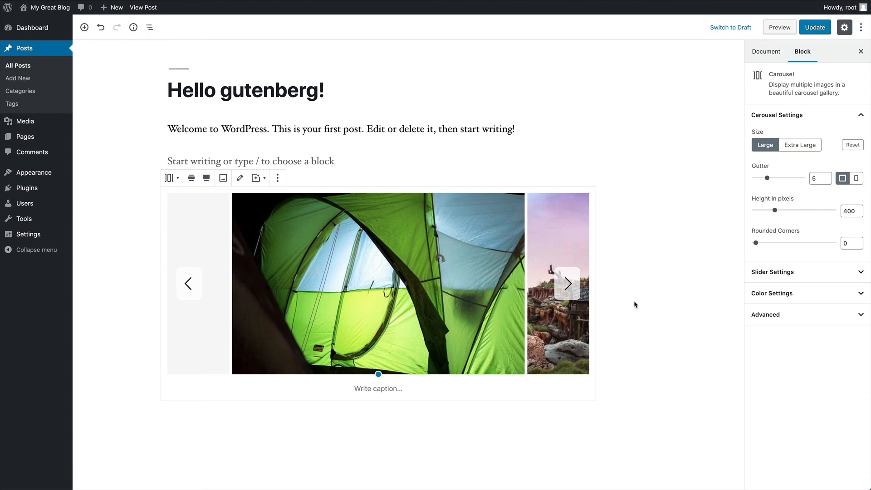
- Browse the carousel photos and set the block alignment to Wide width
left_click(567, 283)
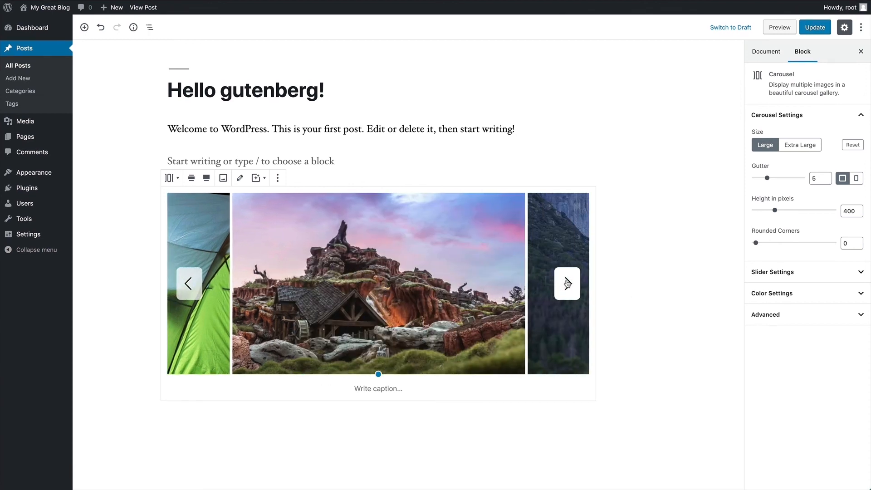
left_click(567, 283)
left_click(567, 283)
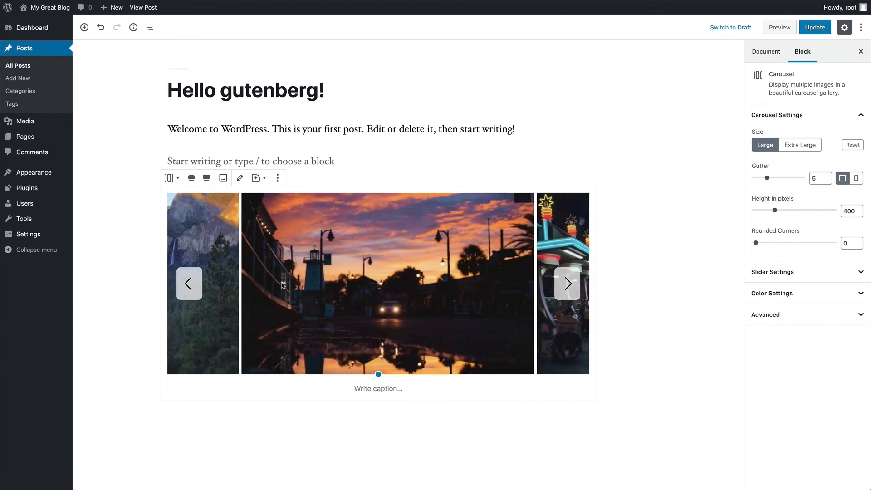
left_click(189, 283)
left_click(189, 283)
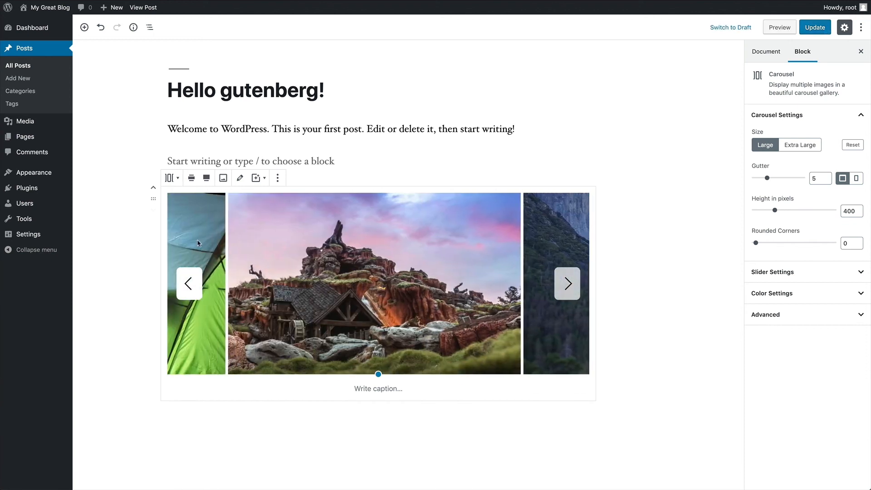
left_click(207, 178)
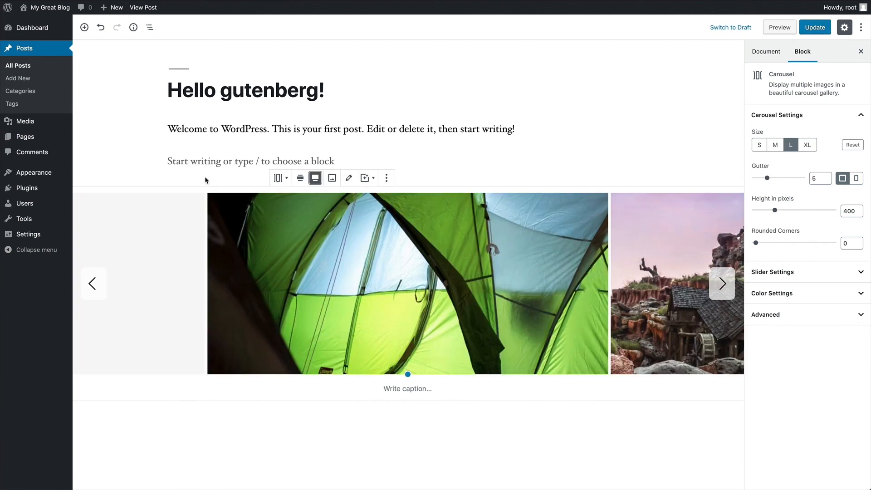
left_click(300, 178)
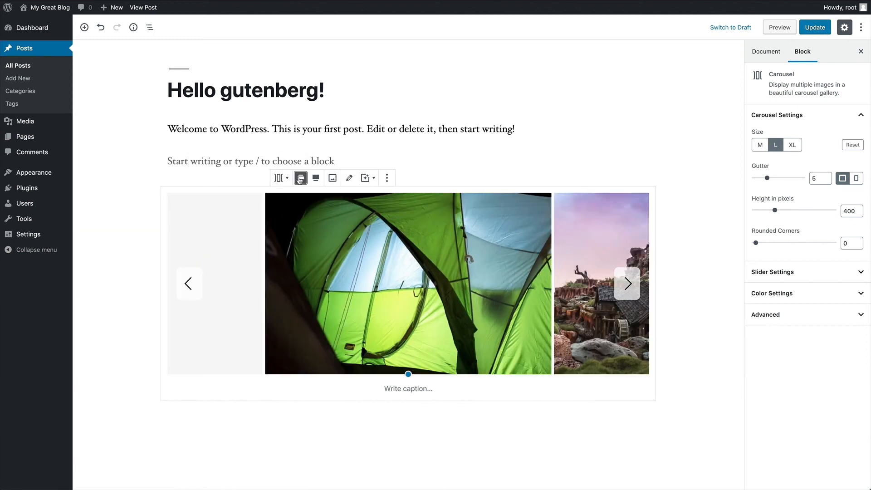
left_click(332, 179)
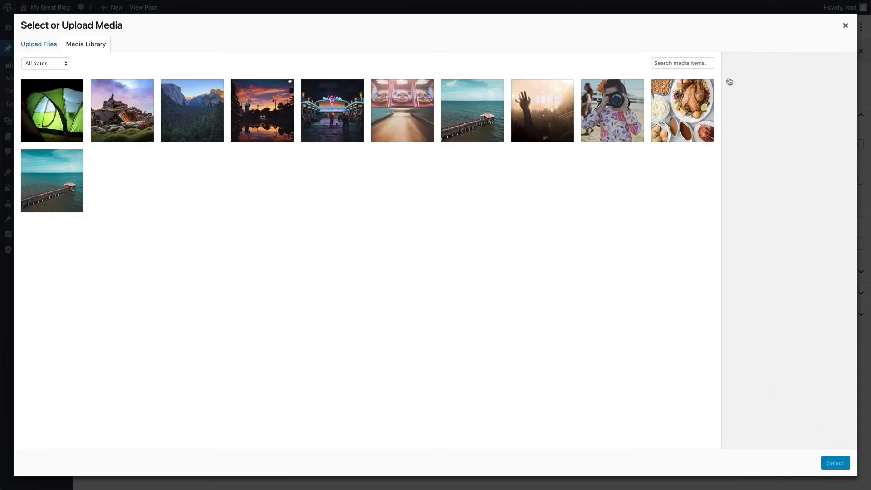
left_click(845, 26)
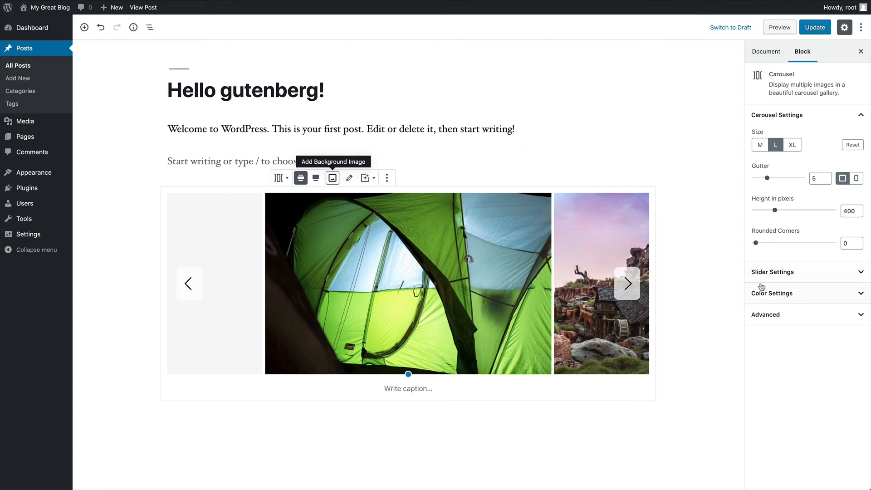
- Keep the carousel size at L, with gutter 10 and height about 568 pixels
left_click(791, 145)
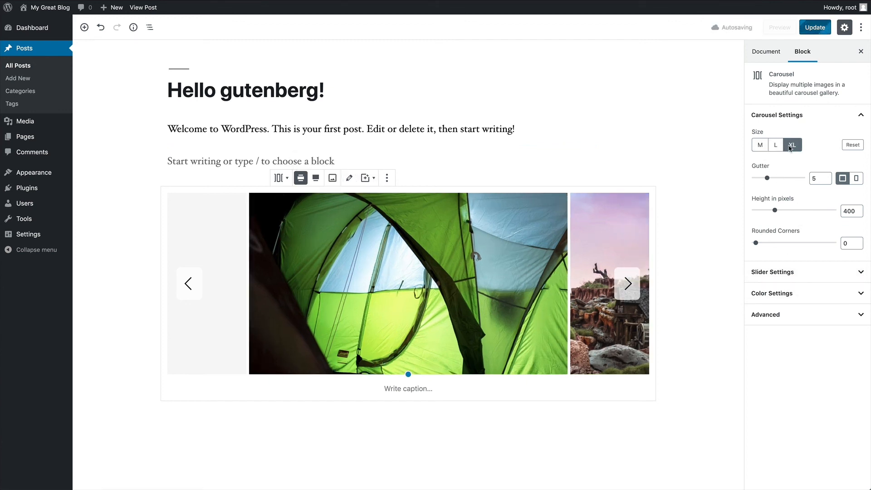
left_click(776, 145)
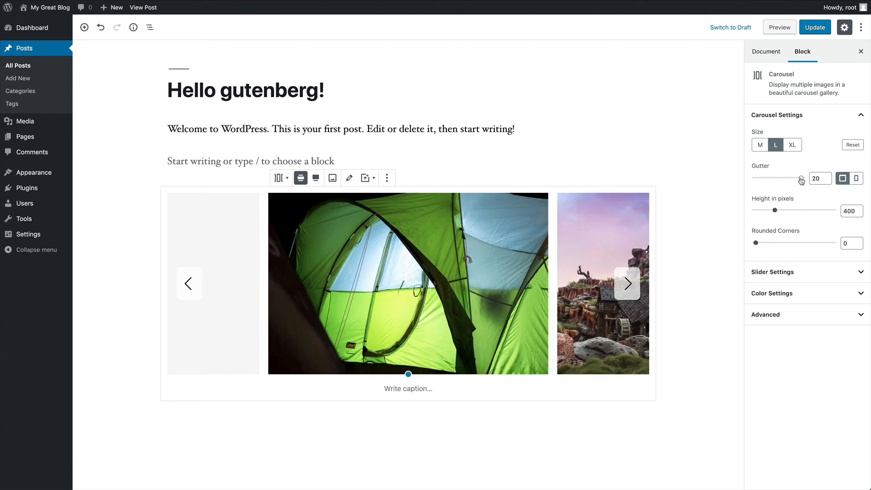
left_click_drag(767, 178, 779, 179)
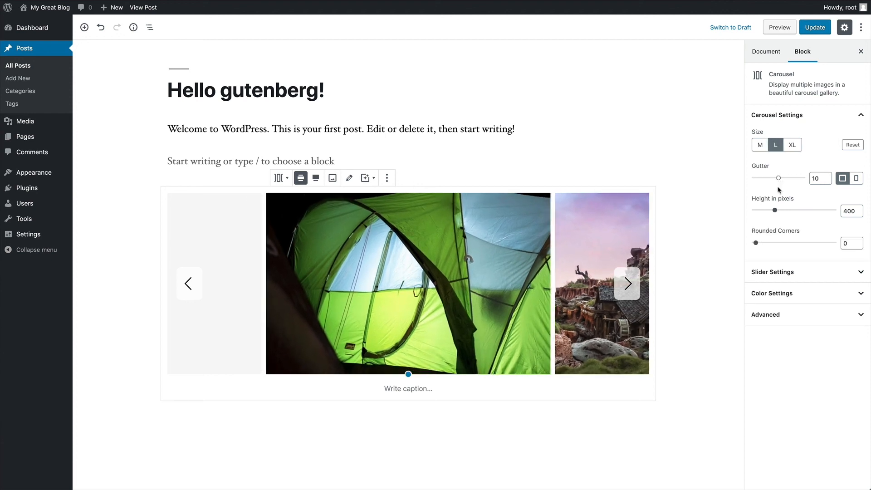
left_click_drag(776, 211, 791, 212)
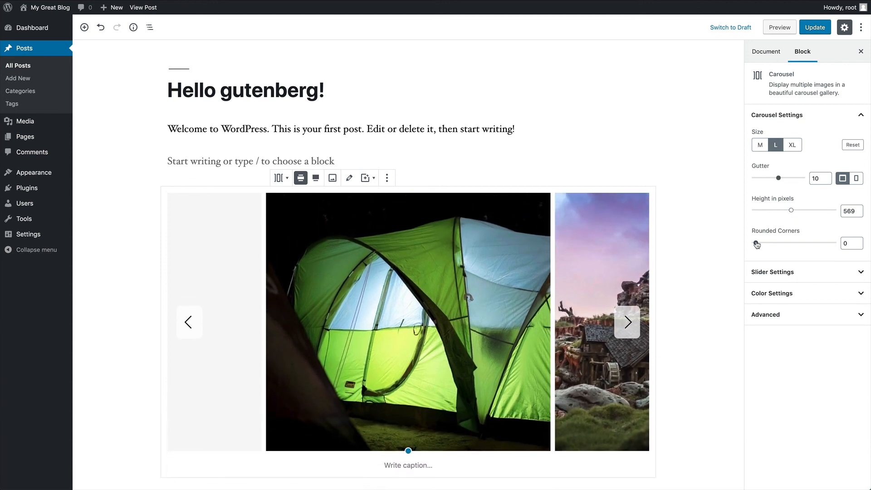
- Leave rounded corners at 0 and set slider navigation to arrows on, dots off
mouse_move(757, 245)
left_mouse_down()
mouse_move(787, 247)
mouse_move(742, 246)
left_mouse_up()
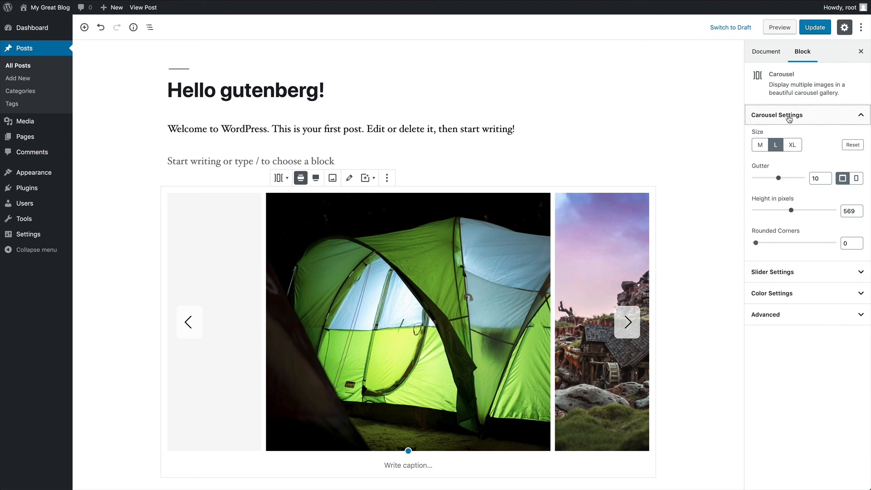
left_click(787, 116)
left_click(785, 137)
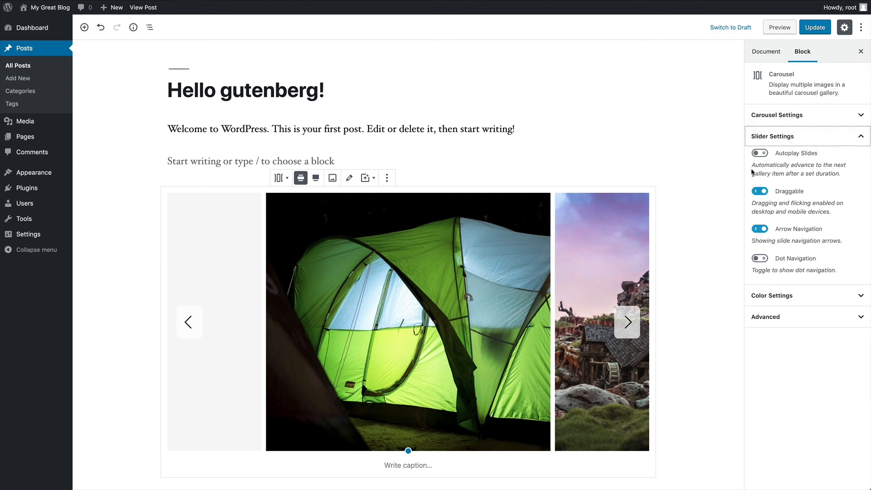
scroll(673, 162, "down", 2)
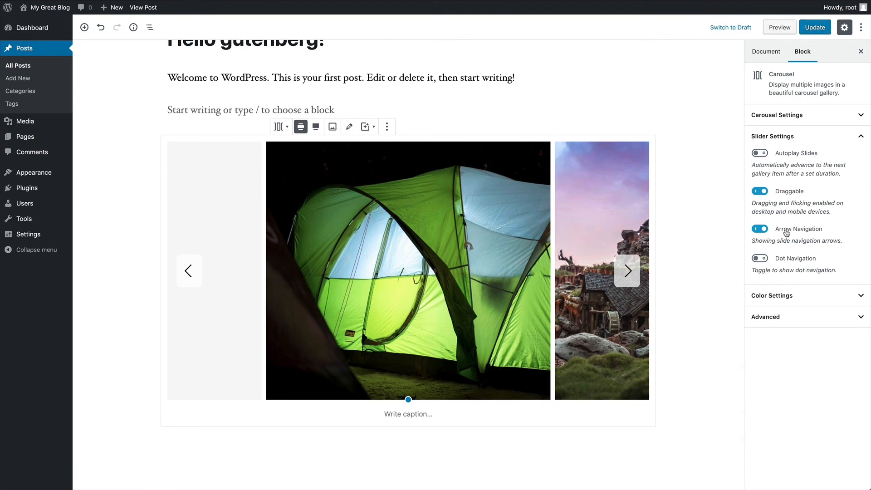
left_click(761, 230)
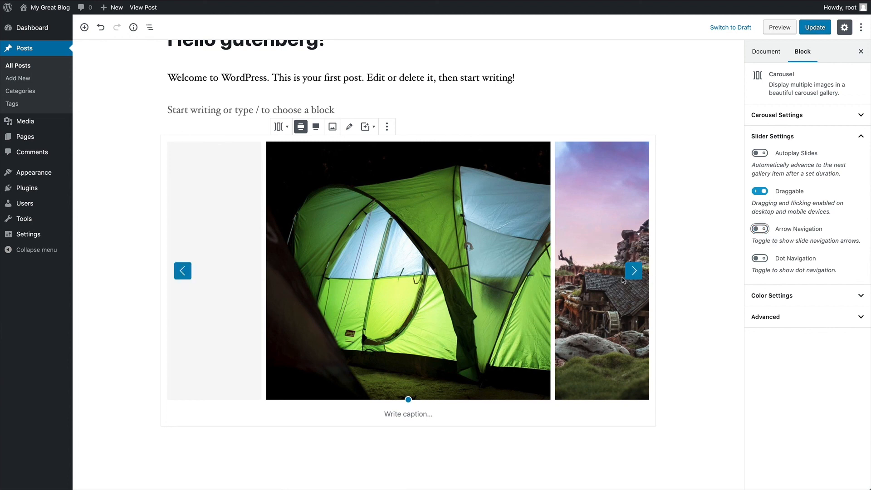
left_click(761, 229)
left_click(759, 259)
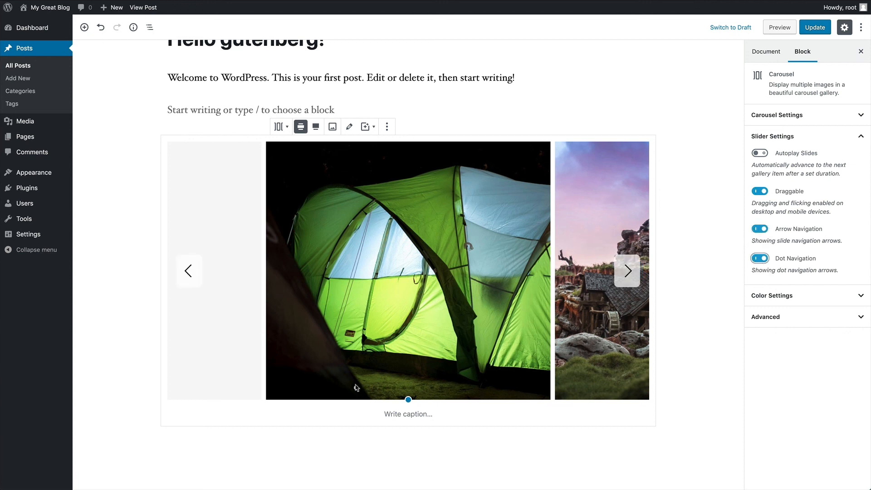
left_click(760, 260)
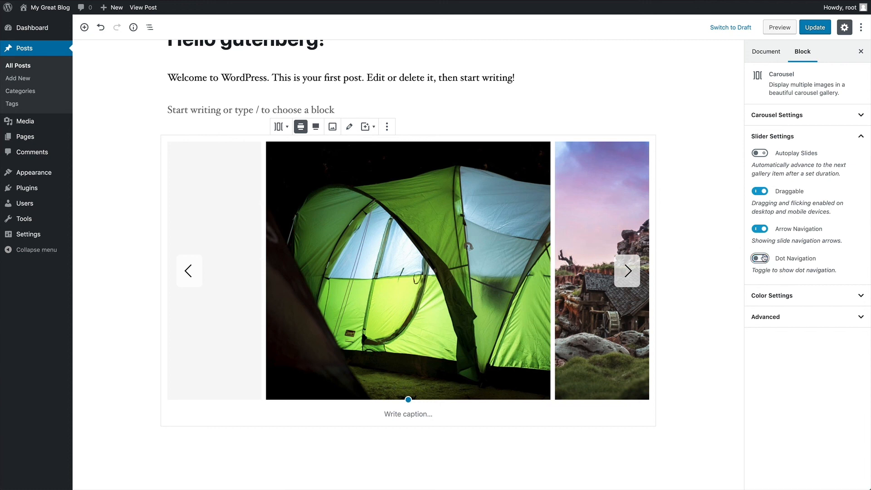
- Update the post and open its live page at the carousel
left_click(815, 27)
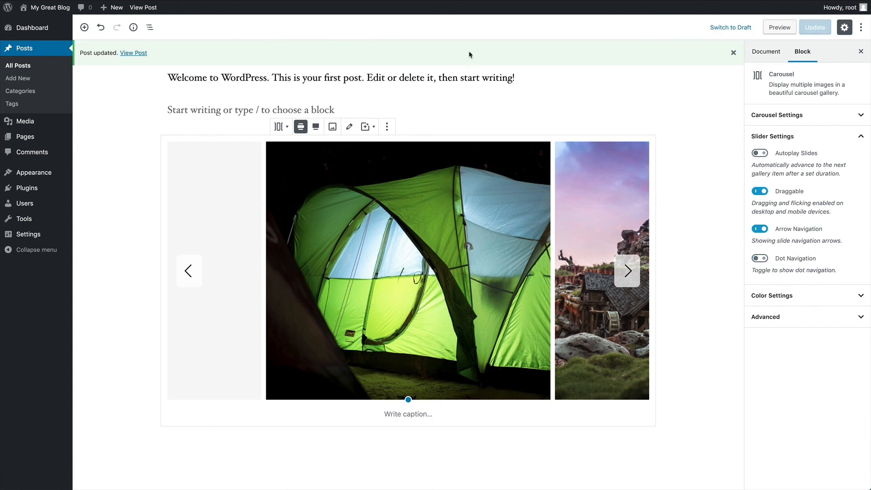
left_click(133, 53)
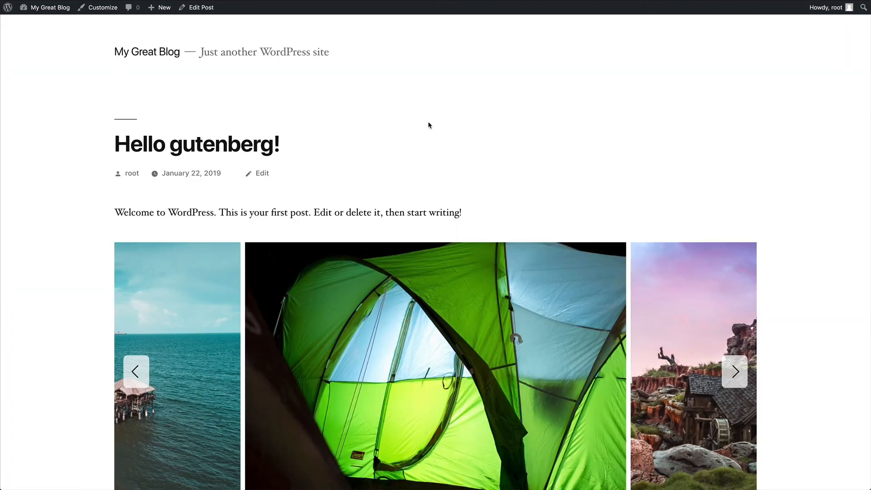
scroll(428, 126, "down", 5)
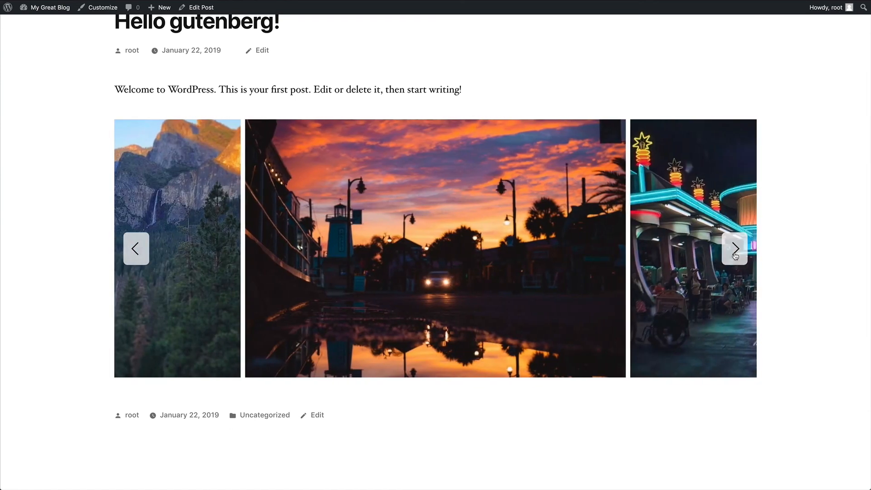
- Click and swipe through the live carousel photos, then return to editing
left_click(736, 256)
left_click(735, 256)
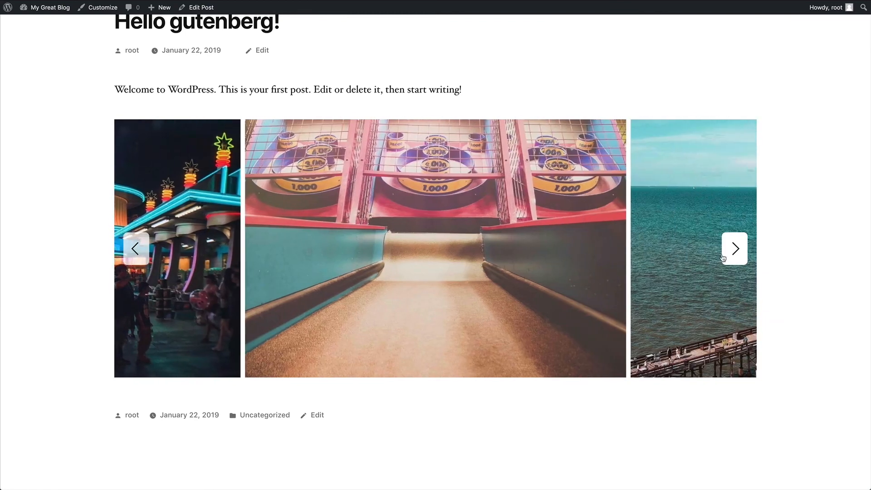
left_click_drag(348, 227, 363, 211)
left_click_drag(471, 205, 292, 154)
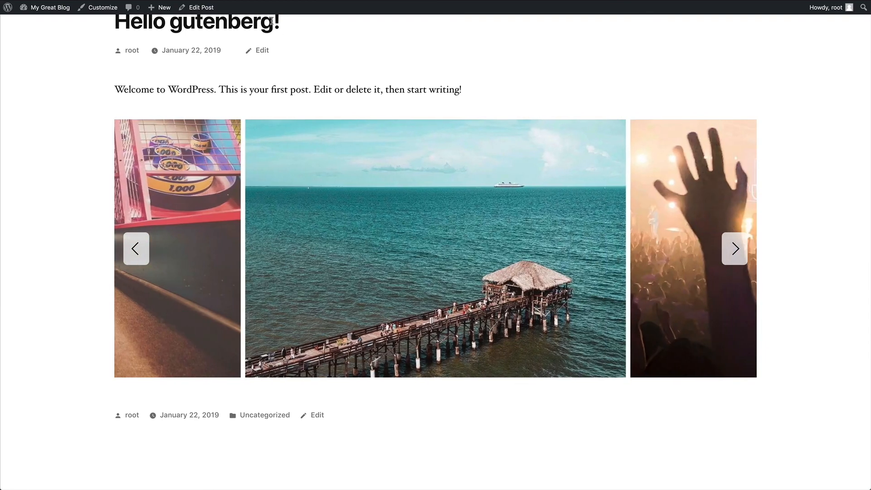
left_click(199, 7)
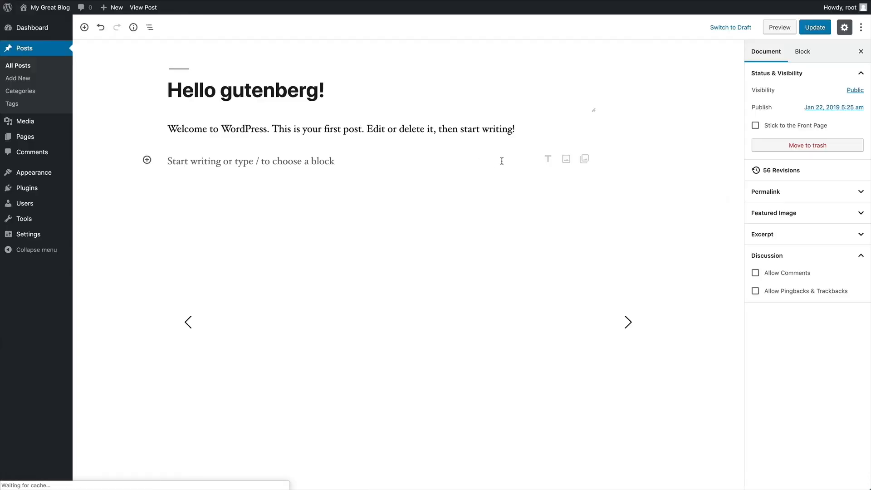
- Give the carousel a grey background, after trying blue and black
scroll(701, 183, "down", 1)
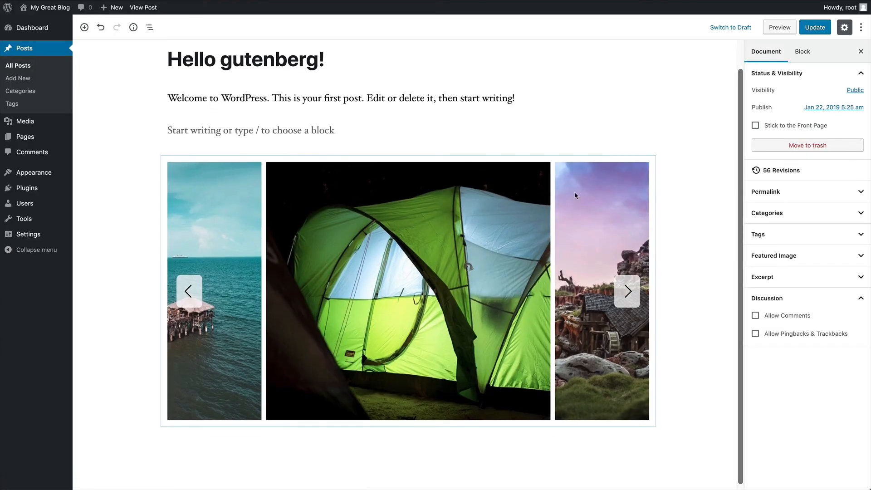
left_click(572, 196)
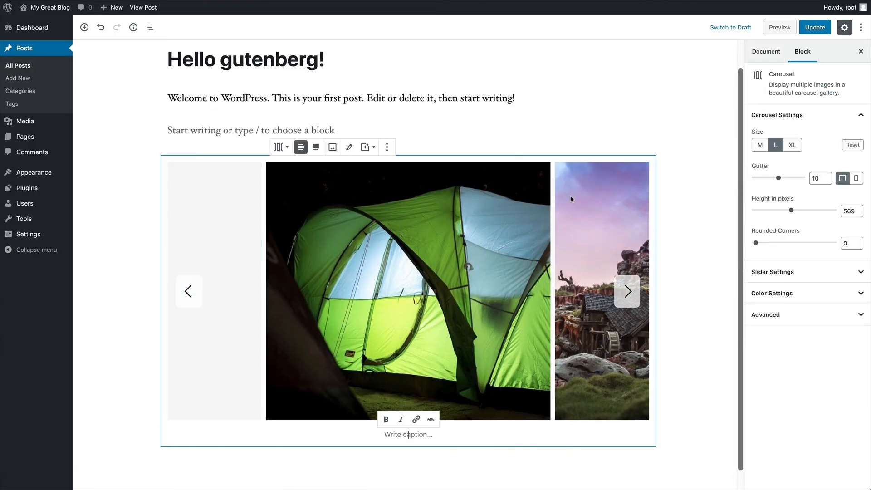
left_click(791, 272)
left_click(794, 115)
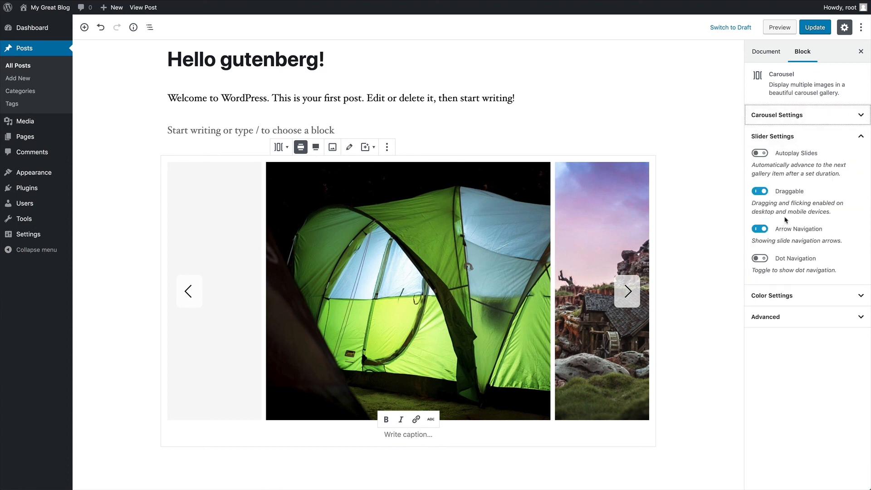
left_click(793, 138)
left_click(790, 159)
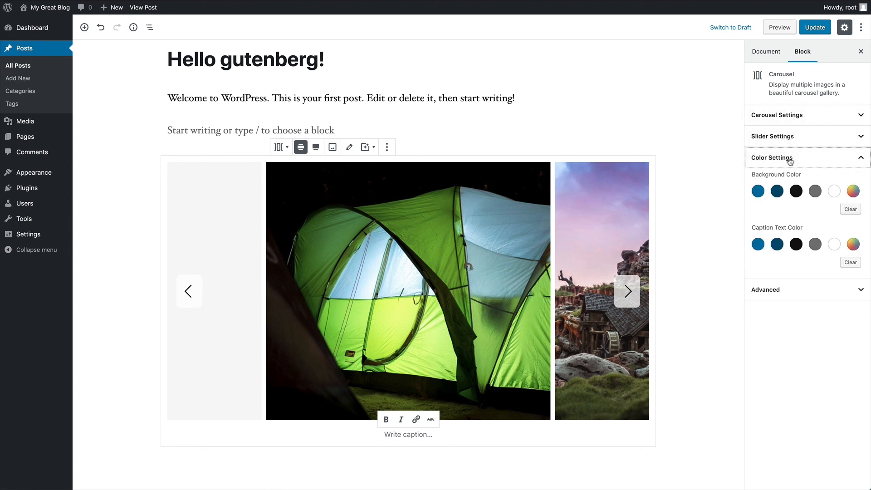
left_click(814, 191)
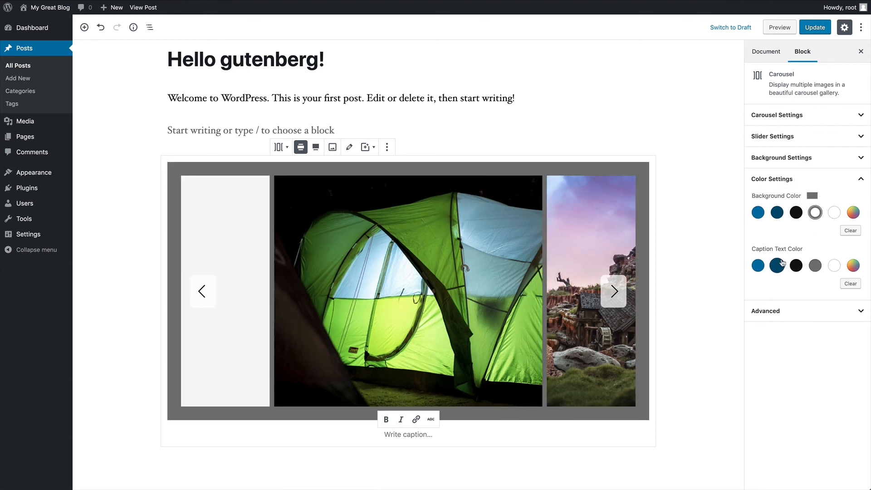
left_click(758, 214)
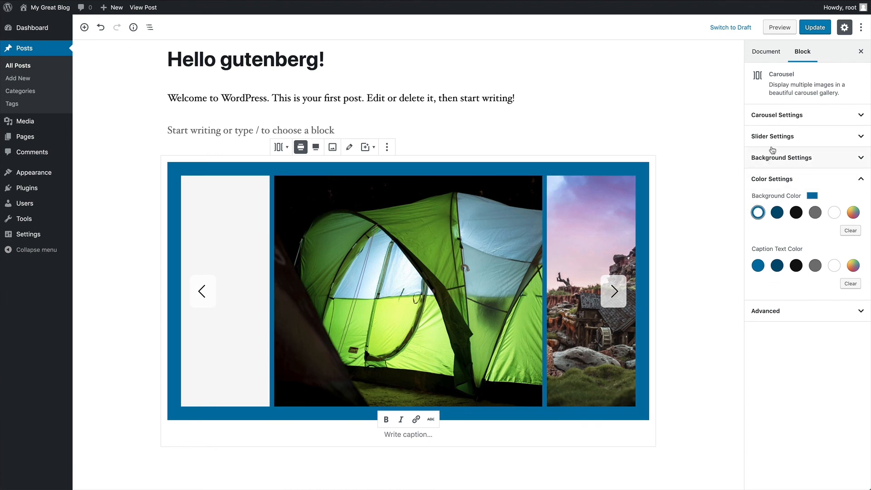
left_click(796, 213)
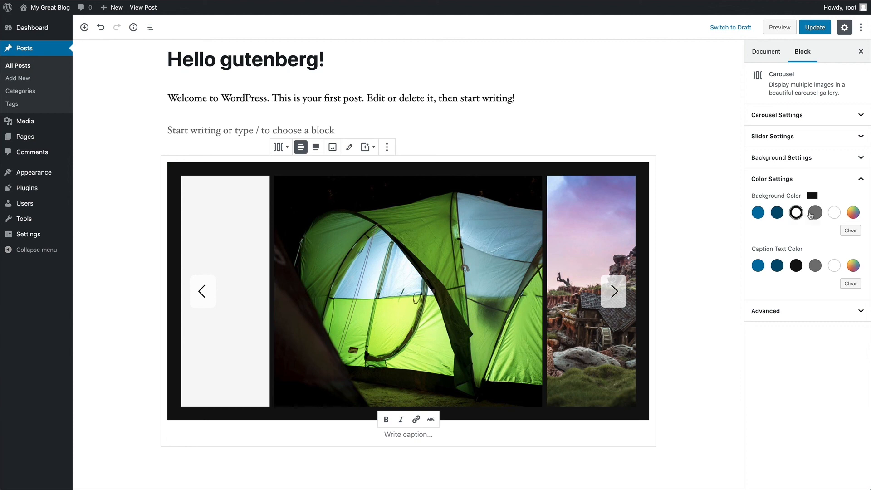
left_click(815, 213)
- Set the carousel's background padding to 15, enable dot navigation, and update the post
left_click(805, 155)
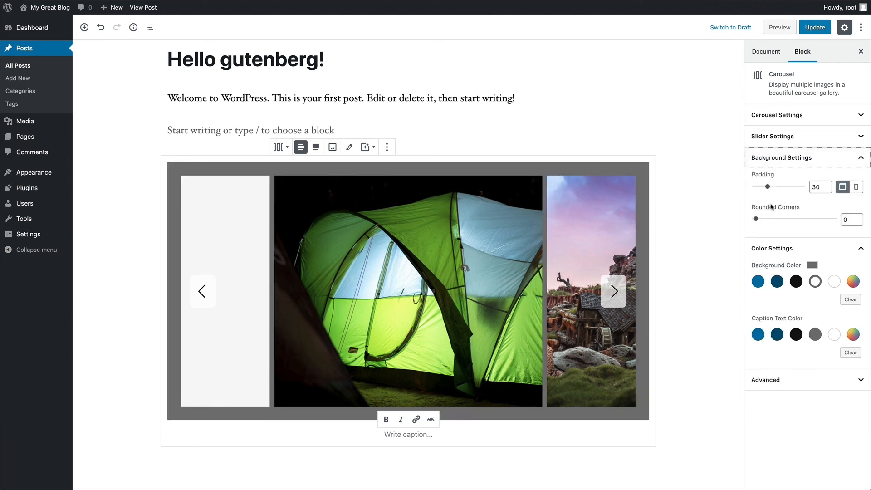
left_click_drag(767, 188, 774, 220)
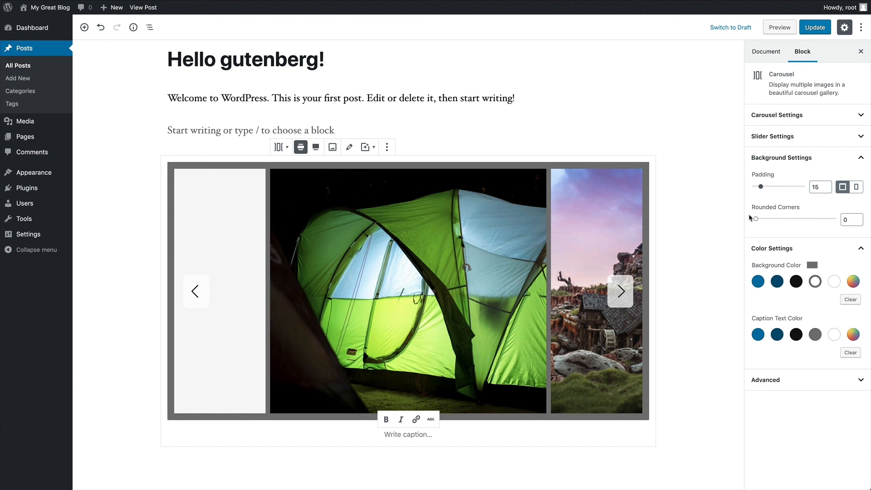
left_click(775, 142)
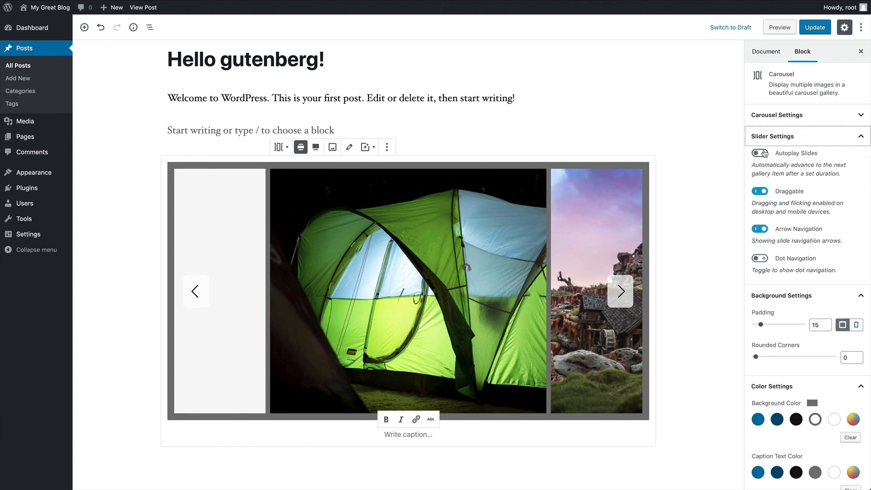
left_click(760, 259)
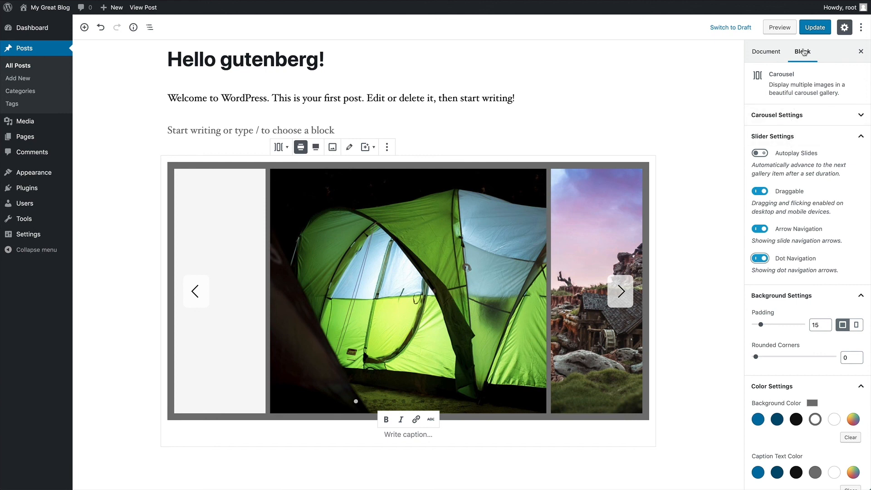
left_click(815, 27)
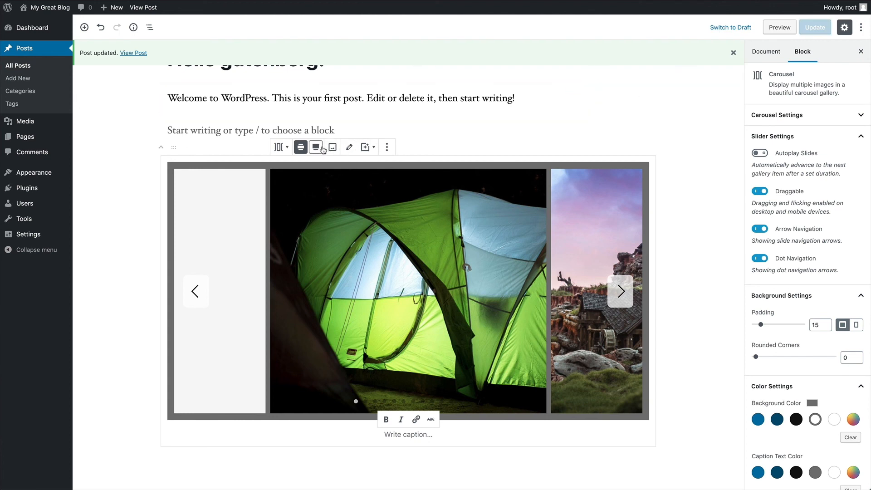
- Make the carousel full width and 672 pixels tall, then update the post
left_click(315, 147)
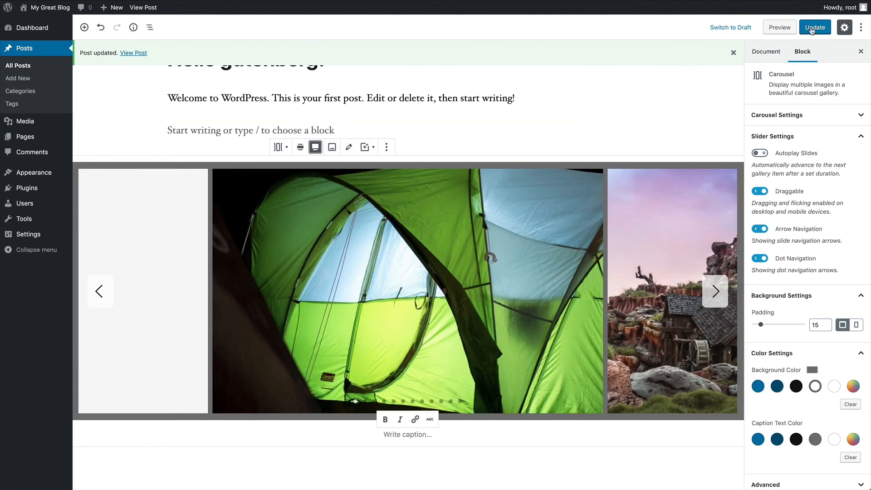
left_click(792, 117)
left_click_drag(791, 211, 800, 212)
left_click(815, 27)
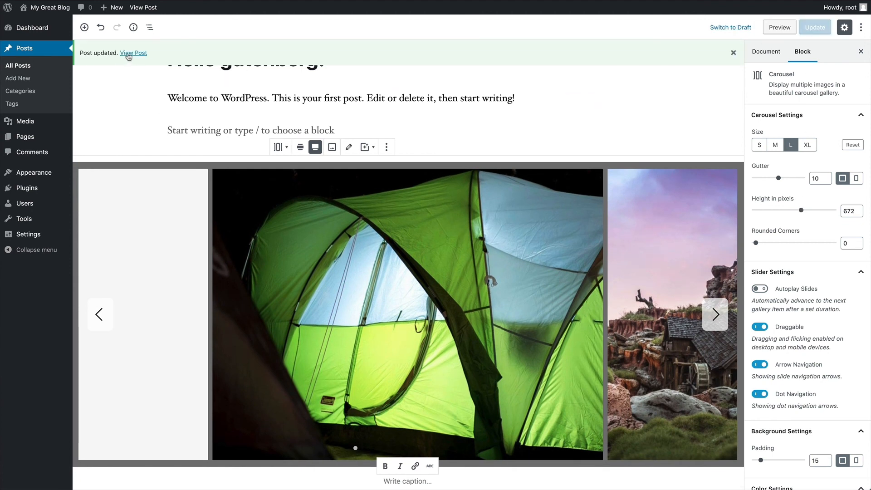
left_click(129, 57)
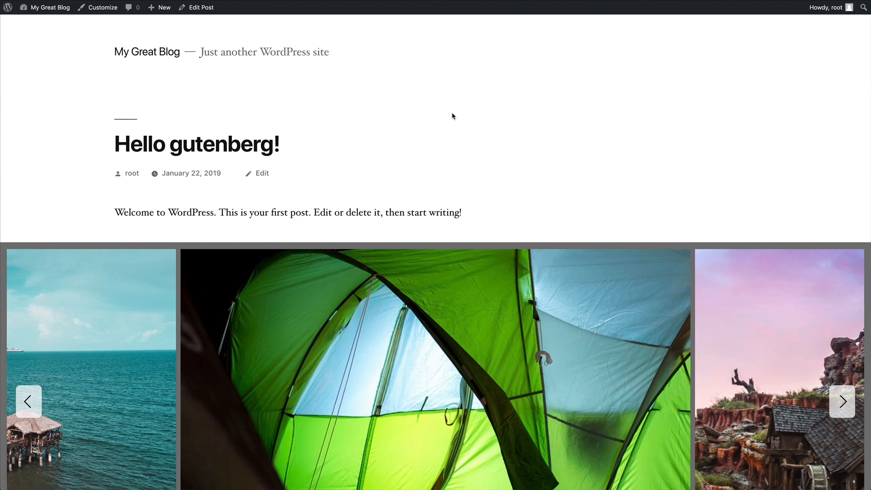
scroll(476, 117, "down", 3)
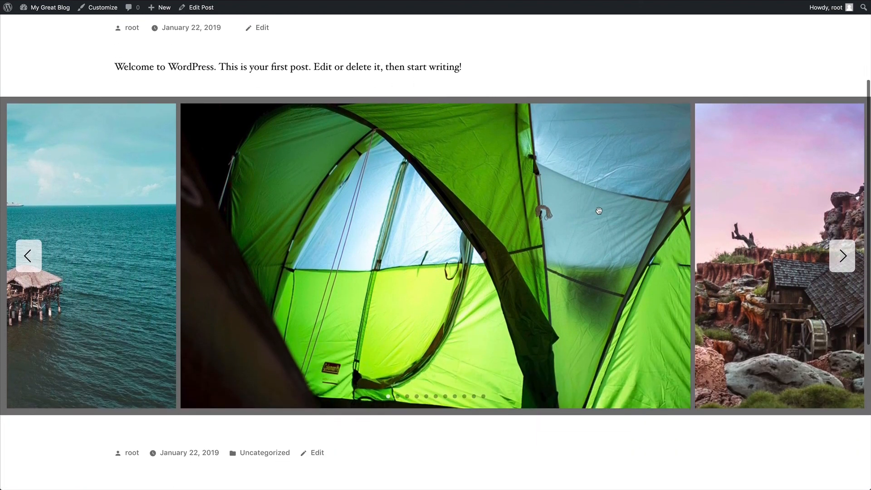
left_click_drag(598, 210, 472, 197)
left_click_drag(584, 189, 383, 189)
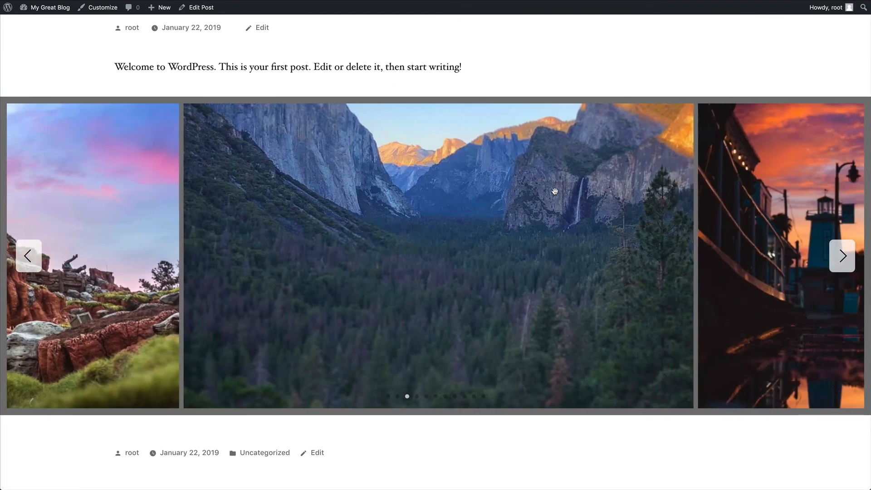
left_click_drag(557, 189, 510, 192)
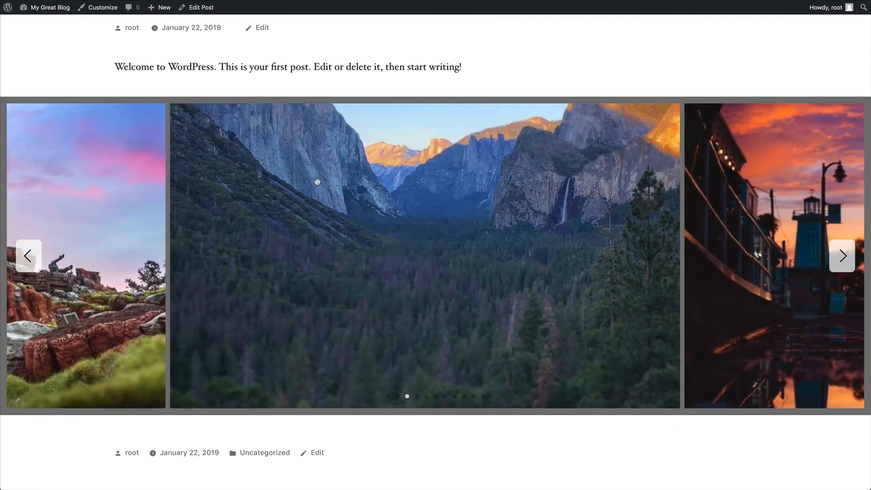
left_click_drag(317, 181, 508, 193)
left_click_drag(354, 185, 501, 193)
left_click_drag(347, 183, 511, 193)
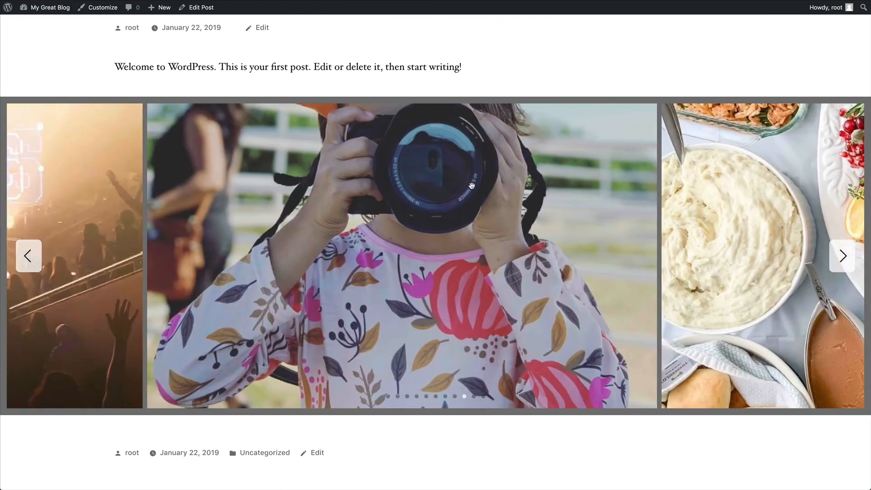
left_click_drag(381, 184, 600, 198)
left_click_drag(470, 181, 671, 186)
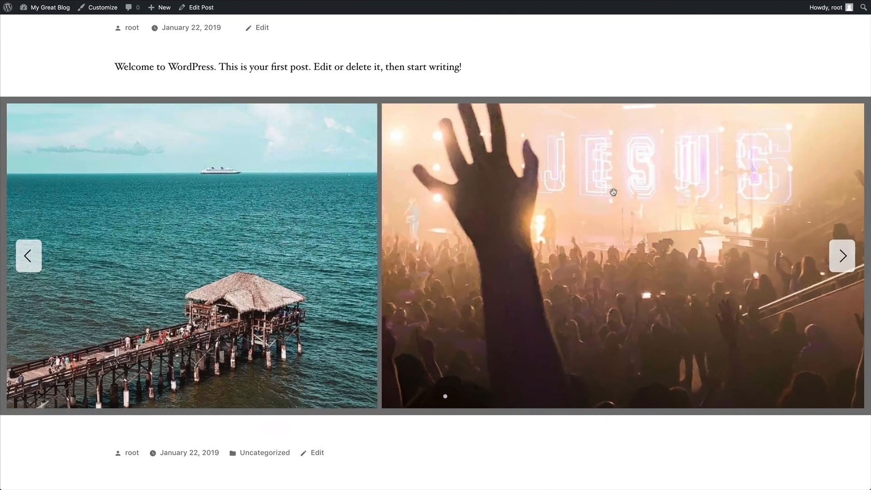
scroll(164, 64, "up", 3)
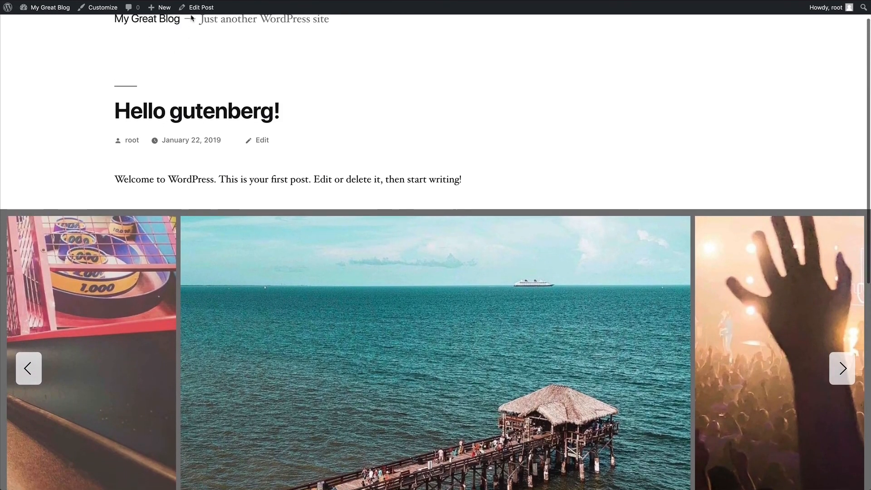
left_click(198, 9)
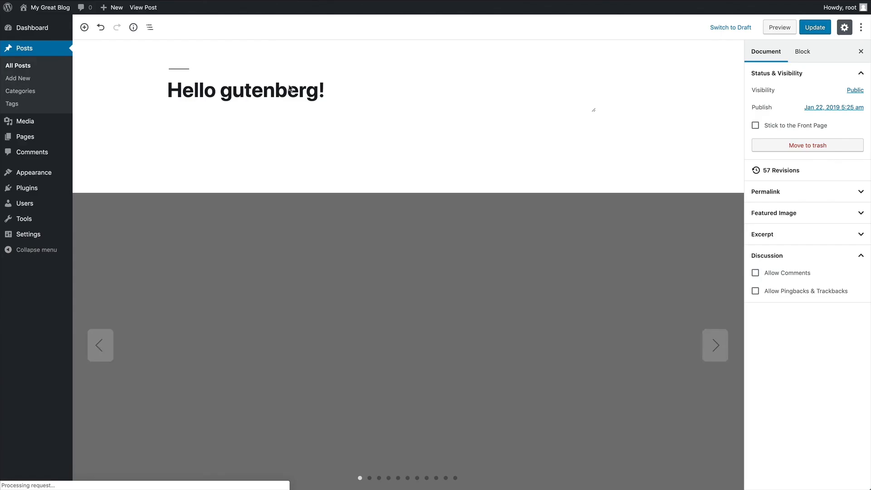
- Set the carousel back to wide width and transform it into a Masonry gallery
left_click(331, 189)
left_click(301, 178)
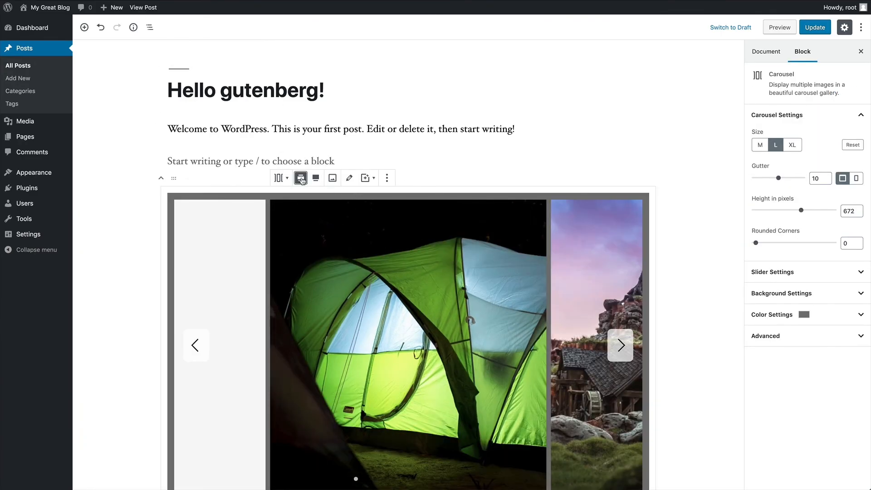
scroll(245, 163, "down", 2)
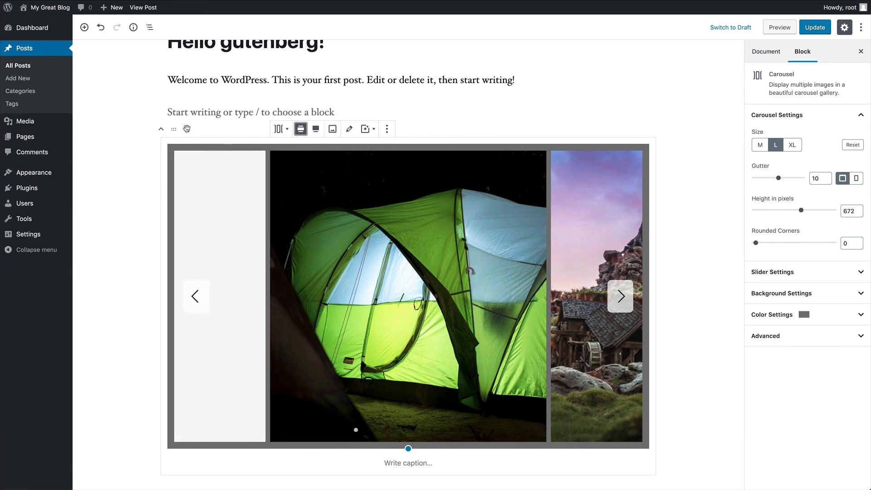
left_click(279, 129)
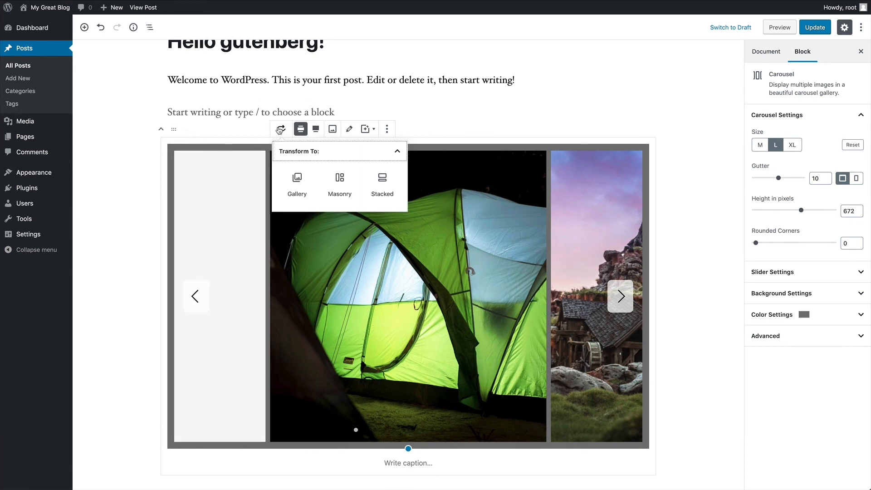
left_click(342, 183)
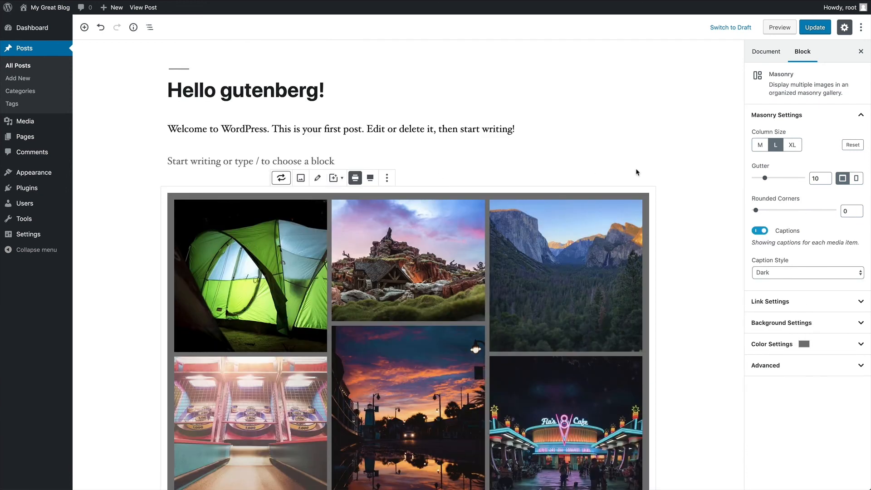
- Choose Full width alignment for the Masonry gallery
scroll(669, 176, "down", 6)
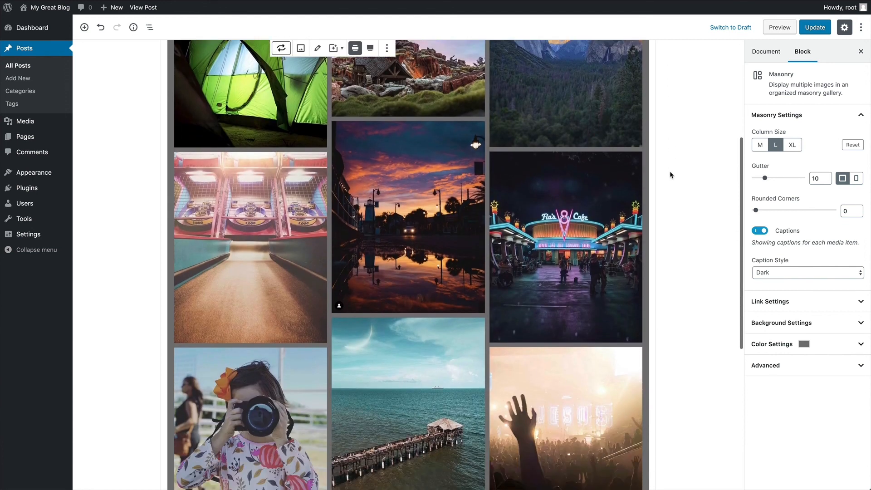
scroll(671, 175, "down", 5)
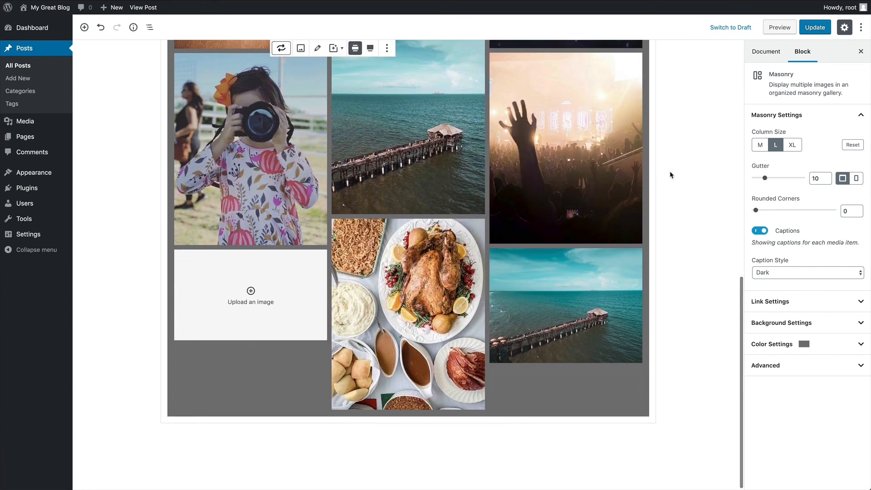
scroll(670, 175, "up", 4)
scroll(670, 175, "up", 6)
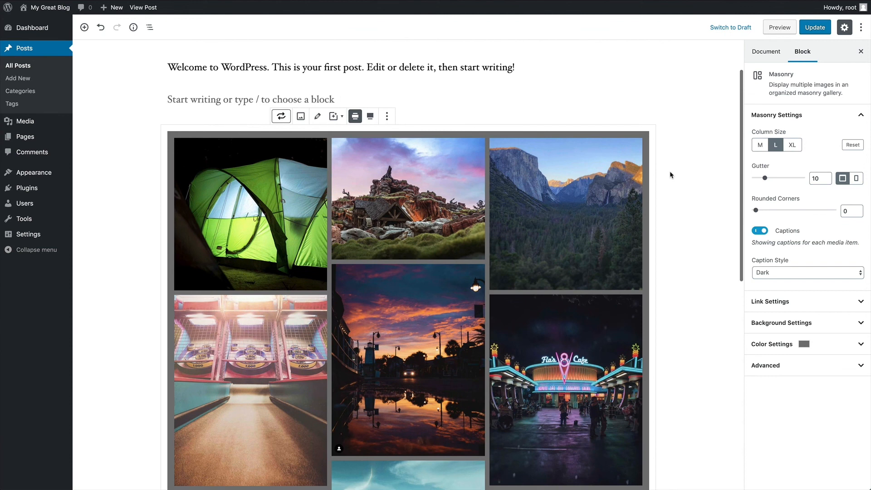
left_click(370, 116)
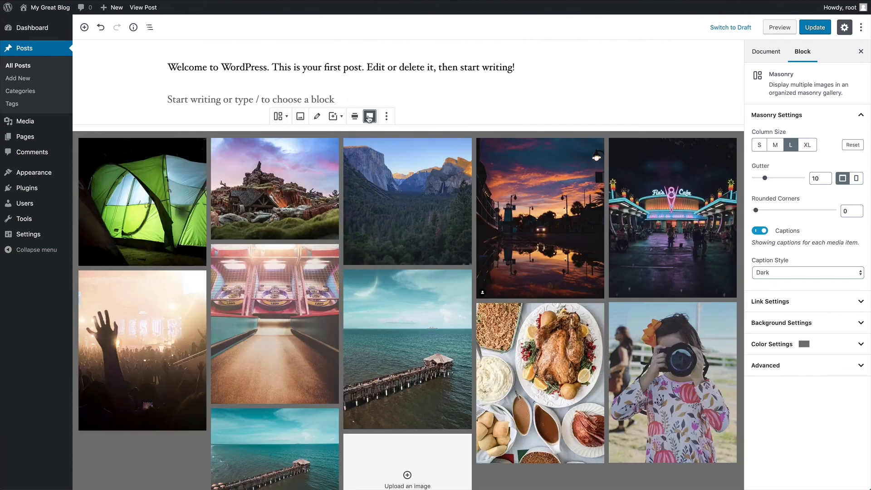
scroll(467, 127, "down", 3)
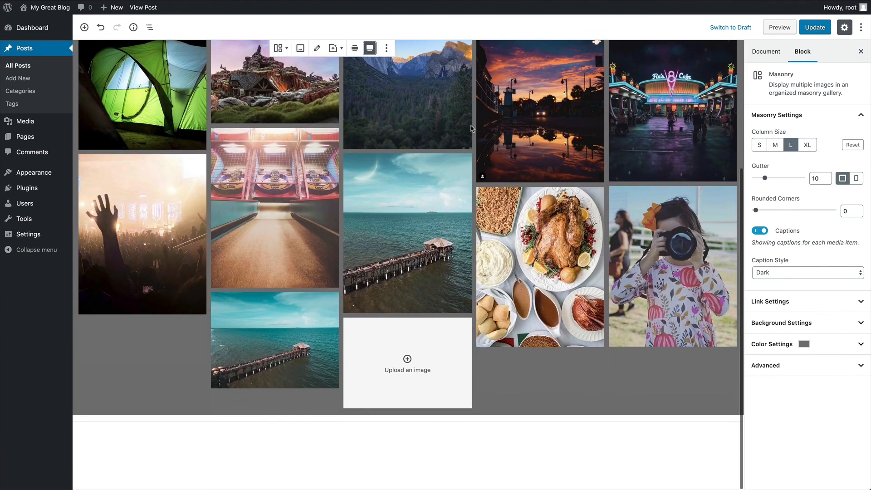
scroll(468, 127, "up", 3)
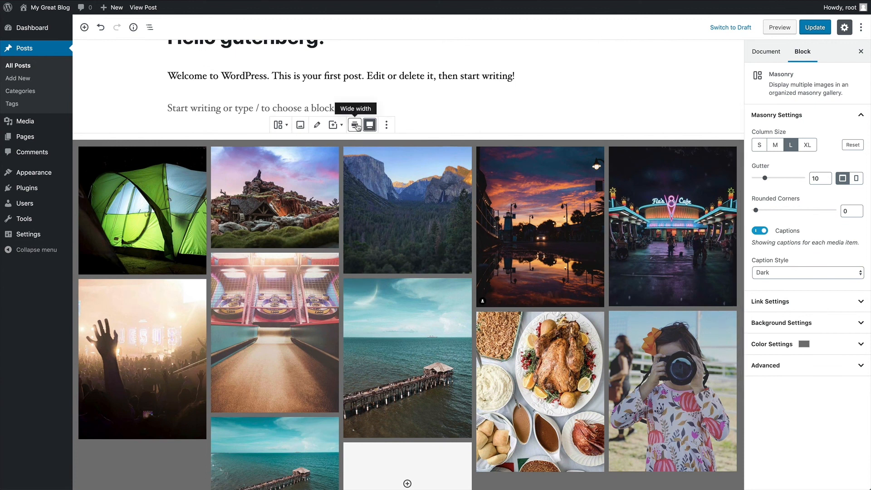
- Move the mountain valley photo to second and the second pier photo before the food spread
left_click(318, 126)
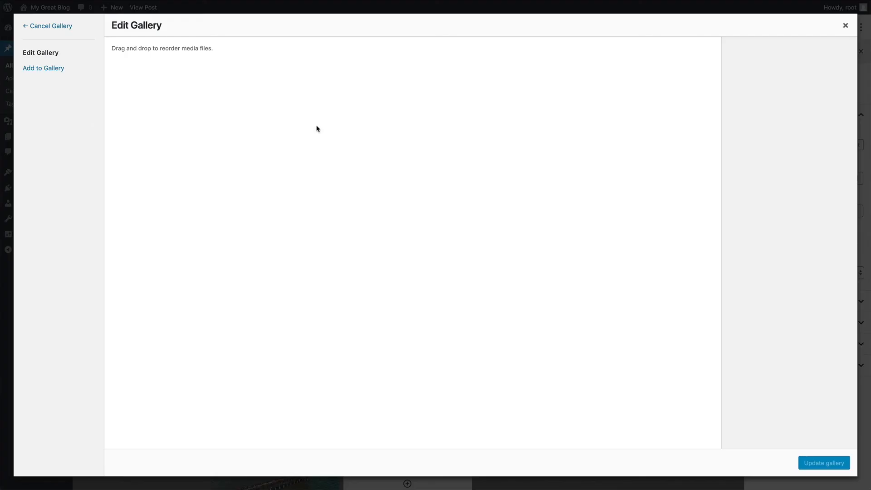
left_click_drag(294, 113, 225, 114)
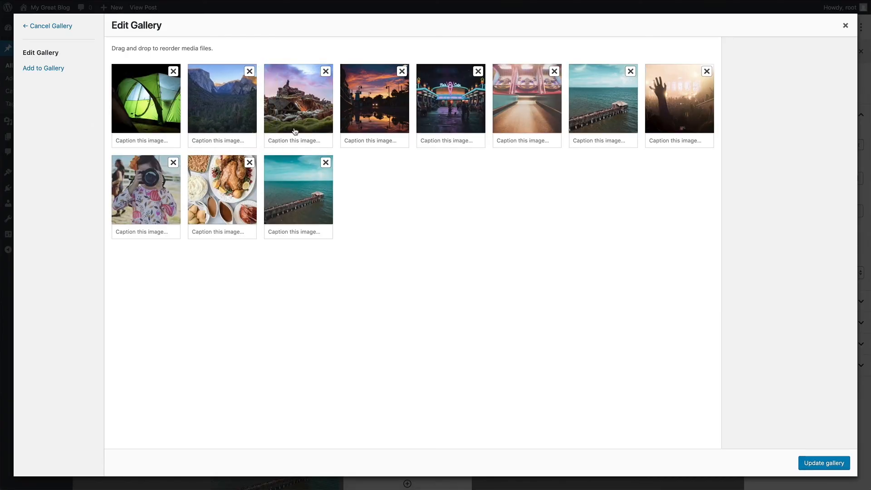
left_click_drag(275, 192, 234, 194)
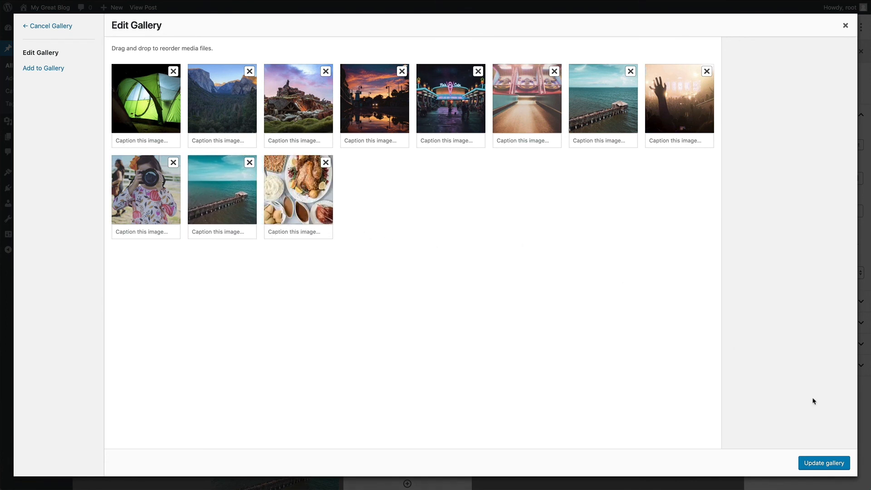
left_click(827, 463)
scroll(649, 260, "down", 5)
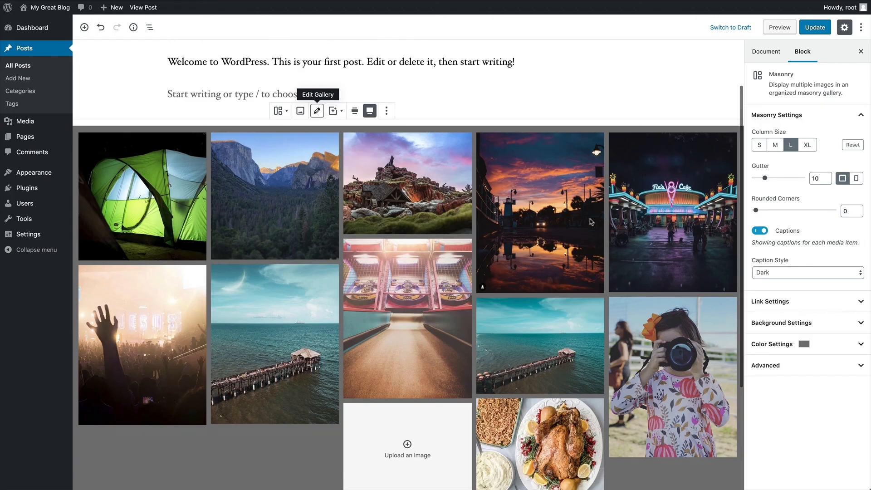
scroll(589, 222, "up", 5)
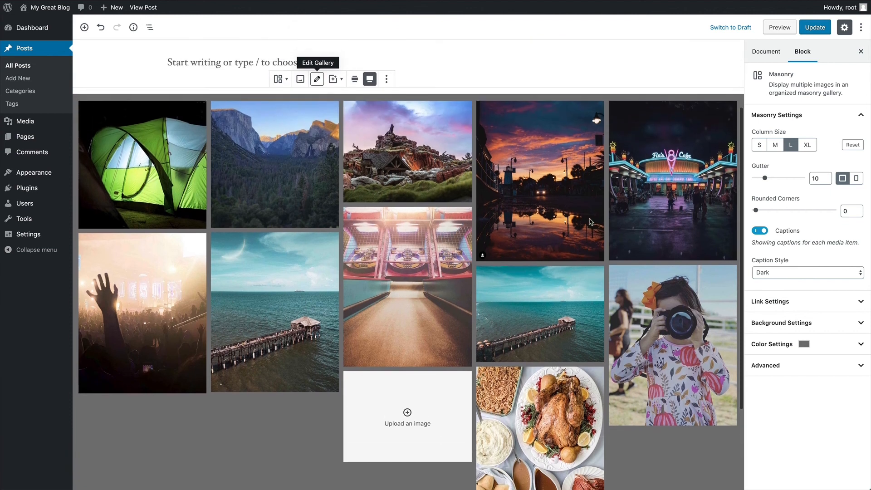
scroll(590, 222, "up", 1)
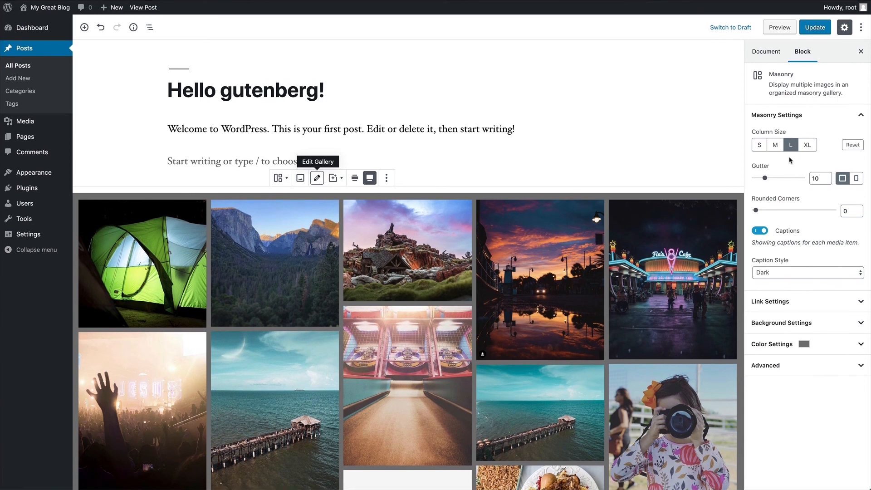
- Set XL column size, rounded corners of 6 and captions off for the Masonry gallery
left_click(776, 144)
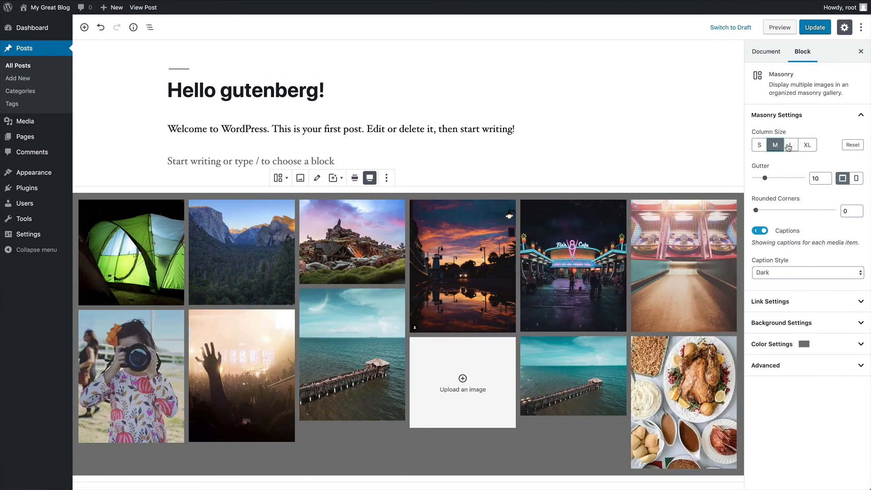
left_click(788, 145)
left_click(807, 145)
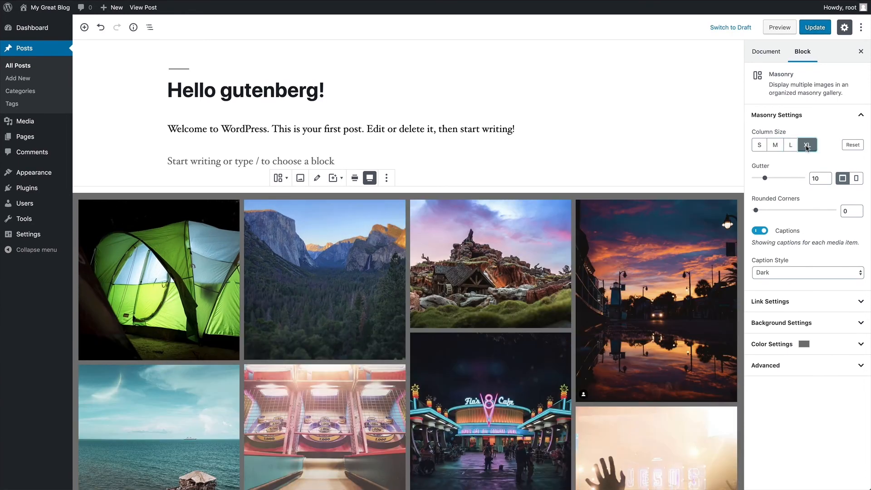
mouse_move(765, 177)
left_mouse_down()
mouse_move(788, 180)
mouse_move(764, 180)
left_mouse_up()
left_click_drag(756, 211, 790, 213)
left_click(764, 231)
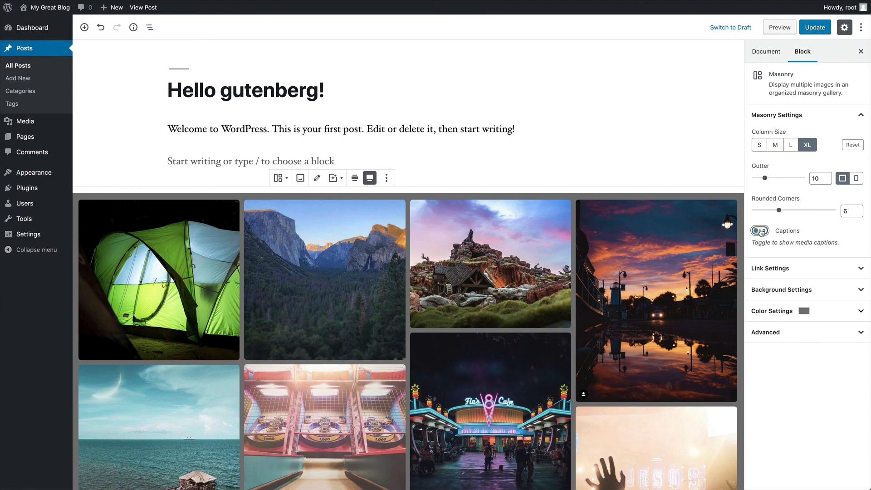
- Keep the gallery images linking to None and collapse the settings panels
left_click(783, 269)
left_click(782, 298)
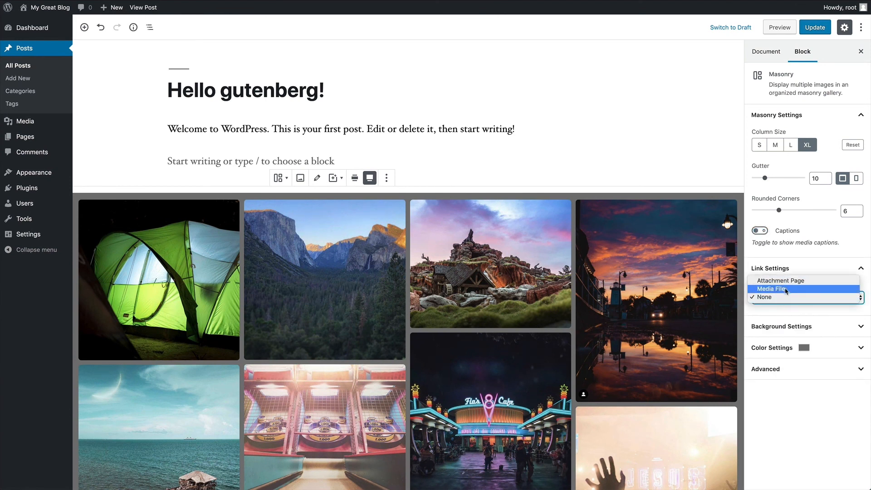
left_click(786, 298)
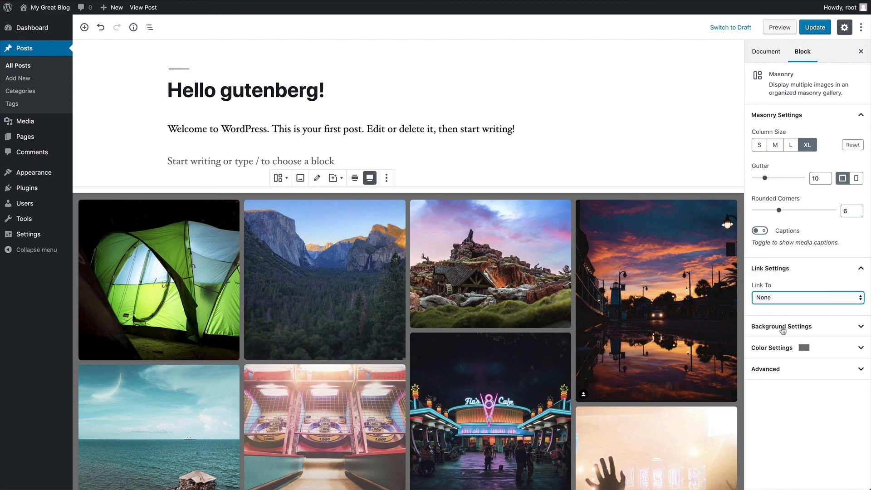
left_click(782, 267)
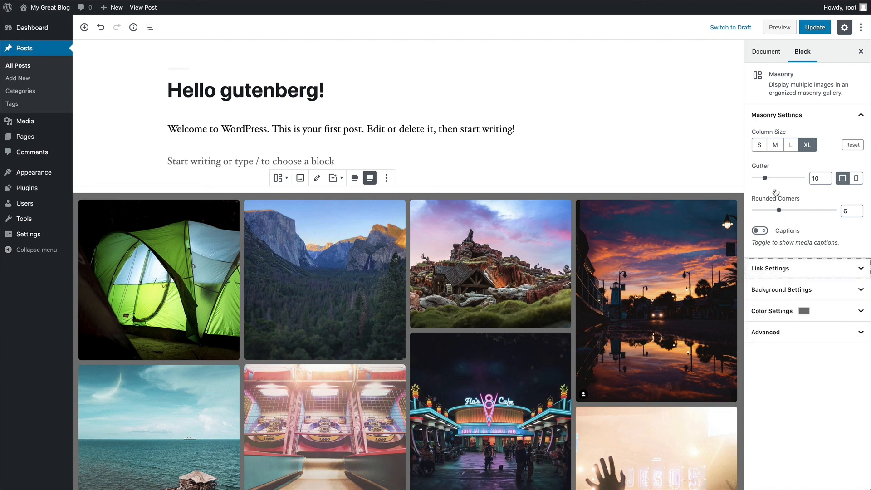
left_click(775, 114)
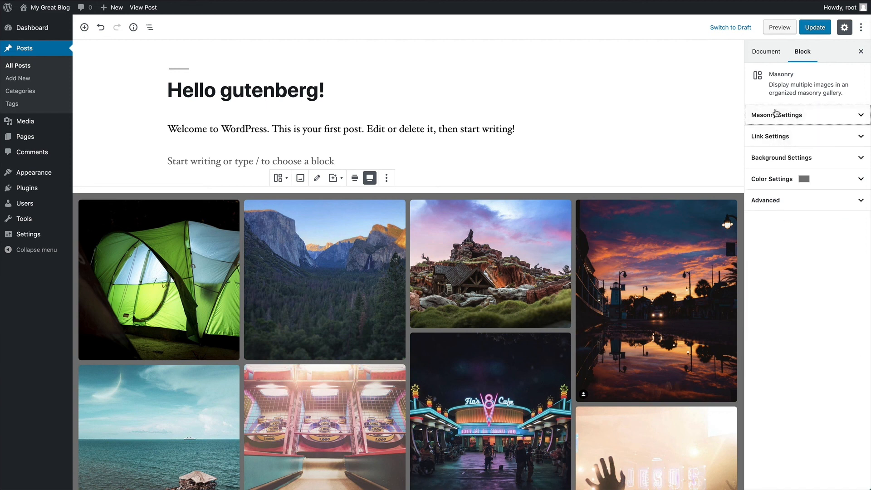
- Set the gallery padding to 10
left_click(781, 159)
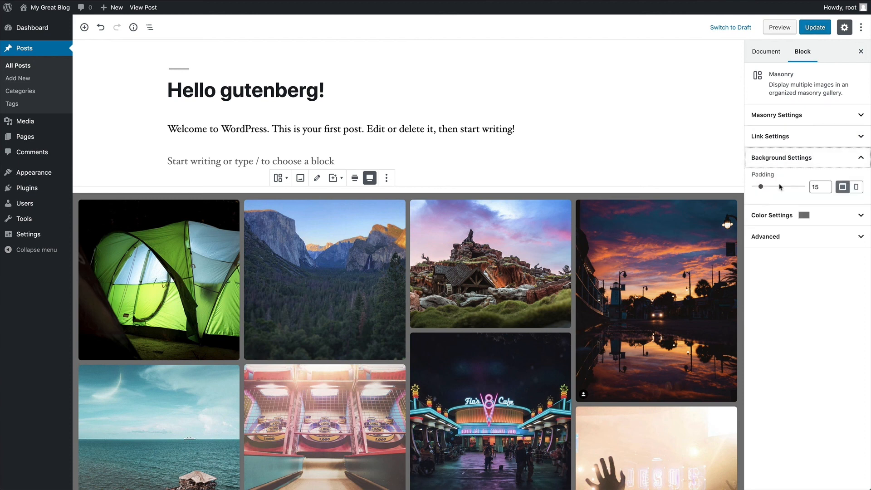
mouse_move(761, 188)
left_mouse_down()
mouse_move(775, 188)
mouse_move(759, 190)
left_mouse_up()
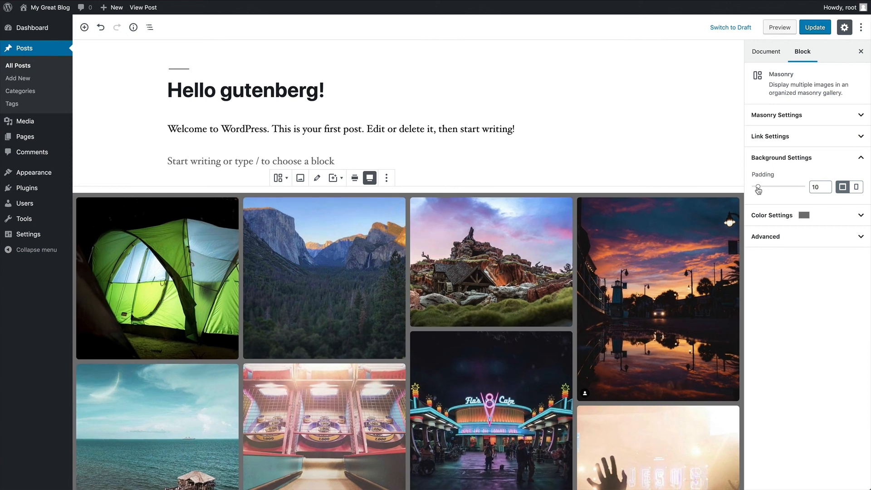
left_click(780, 159)
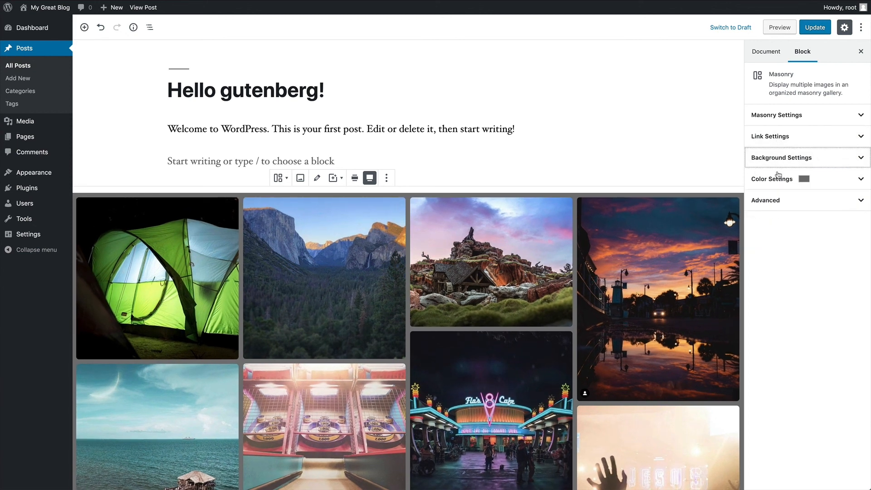
- Switch the gallery background colour from grey to white
left_click(779, 178)
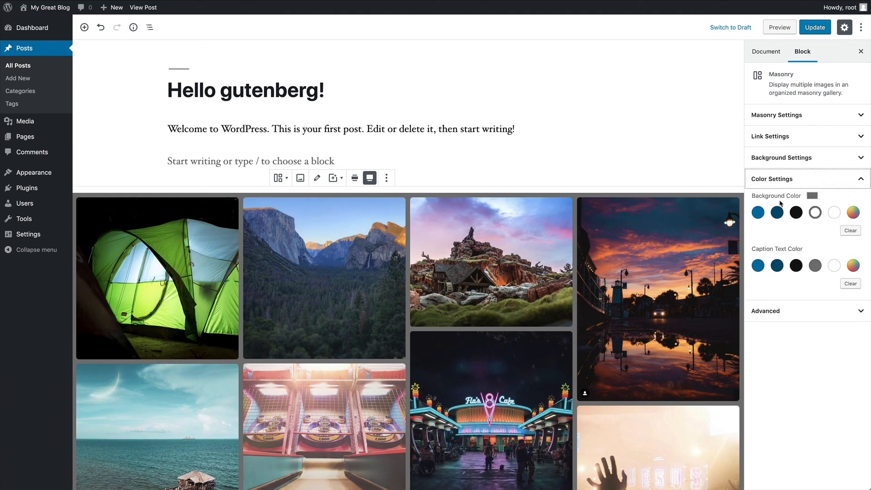
left_click(835, 213)
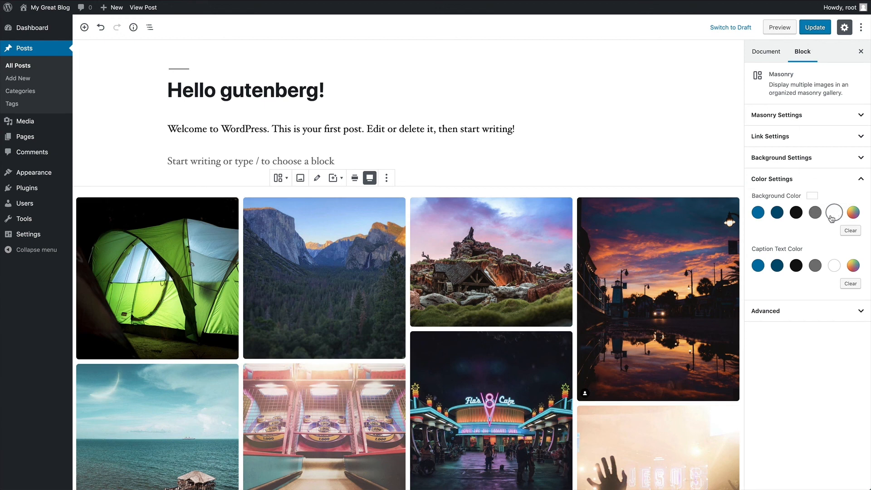
left_click(786, 178)
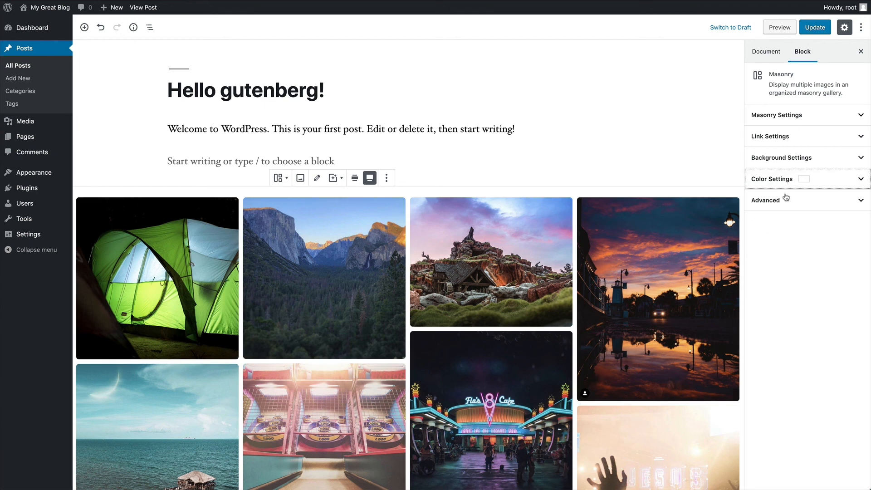
- Update the post and scroll through the live page's four-column gallery on white
left_click(811, 28)
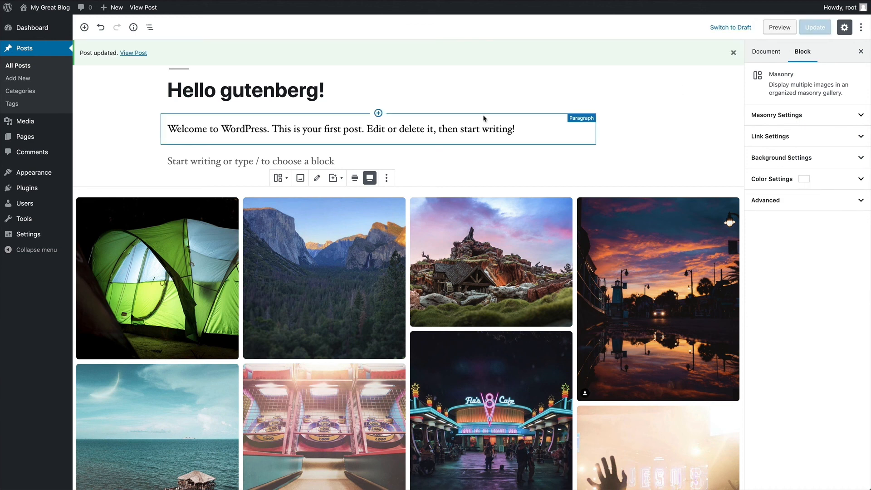
left_click(134, 56)
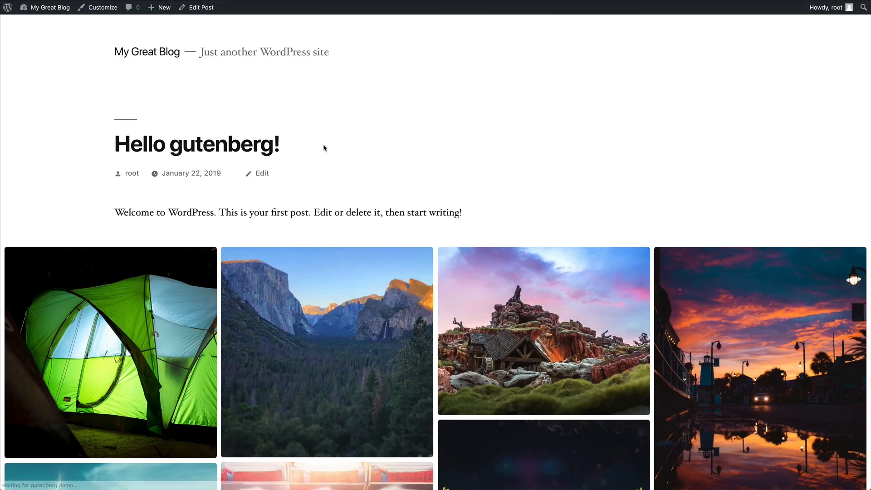
scroll(358, 142, "down", 5)
scroll(358, 143, "down", 12)
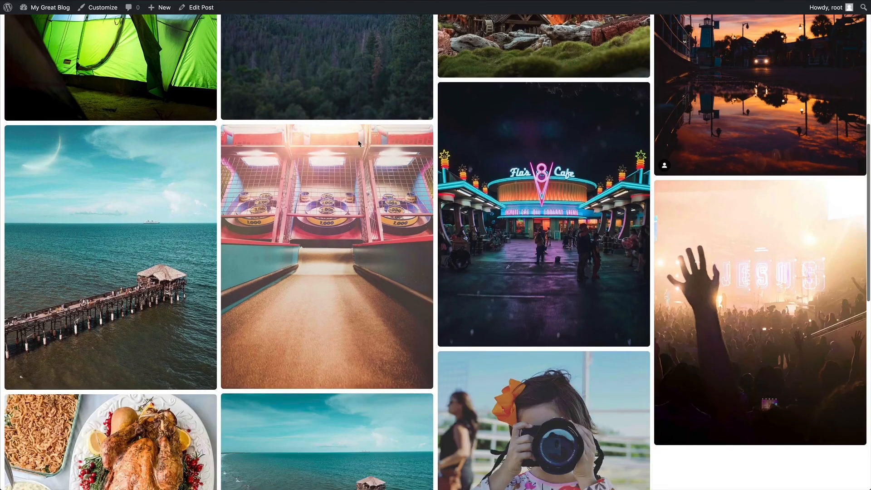
scroll(358, 144, "up", 15)
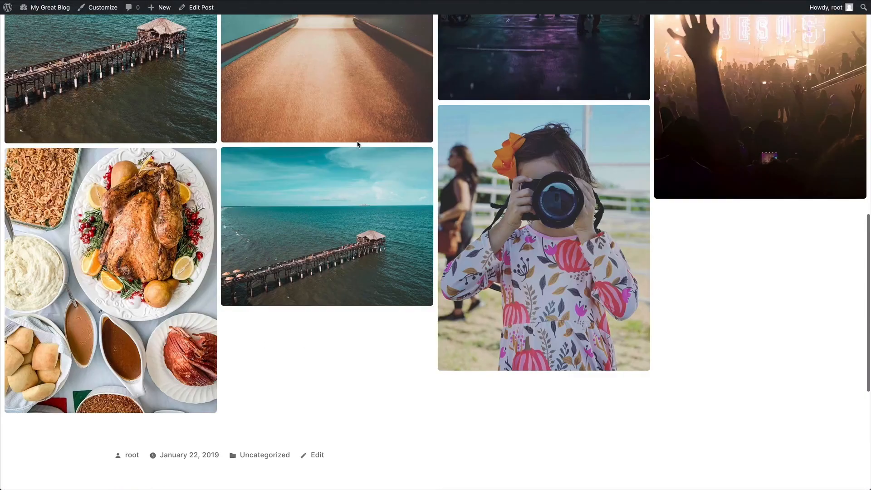
scroll(358, 143, "up", 1)
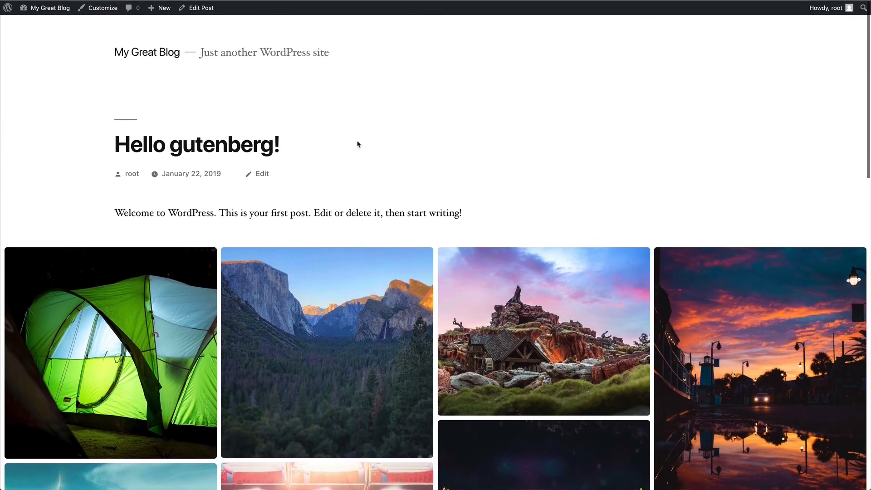
scroll(530, 279, "down", 17)
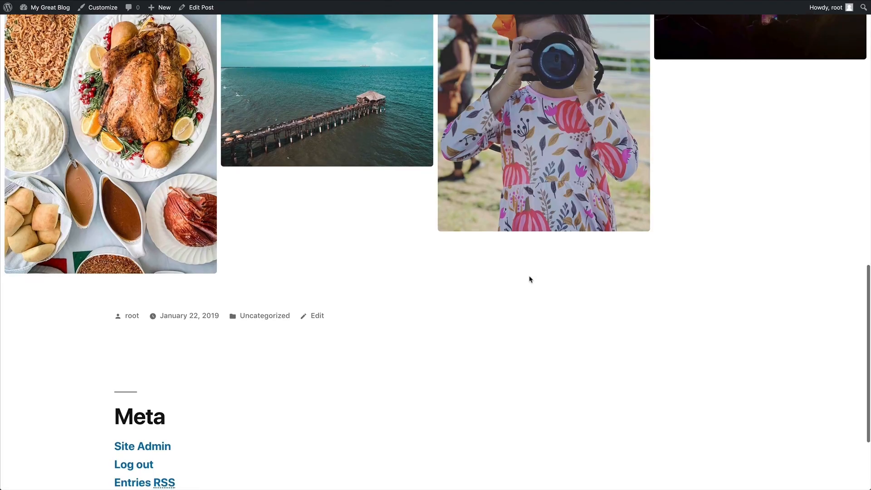
scroll(529, 278, "up", 17)
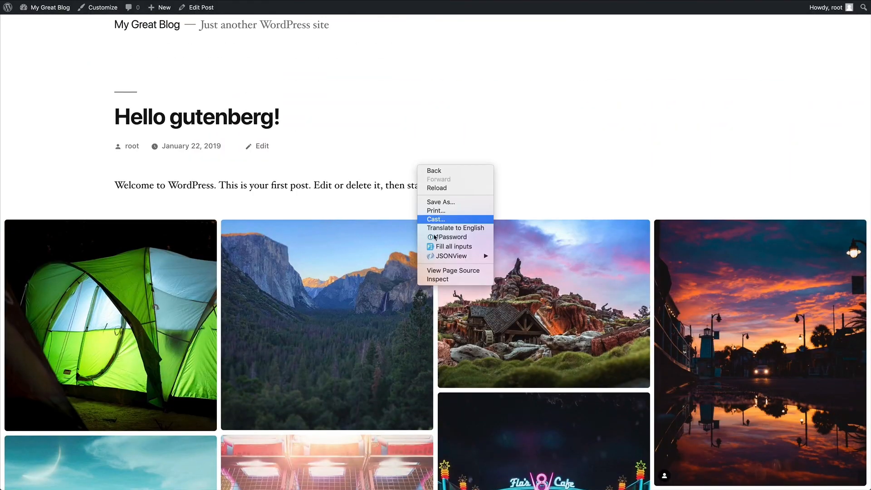
- Open Chrome DevTools with a freely resizable Responsive device viewport
key("super+alt+i")
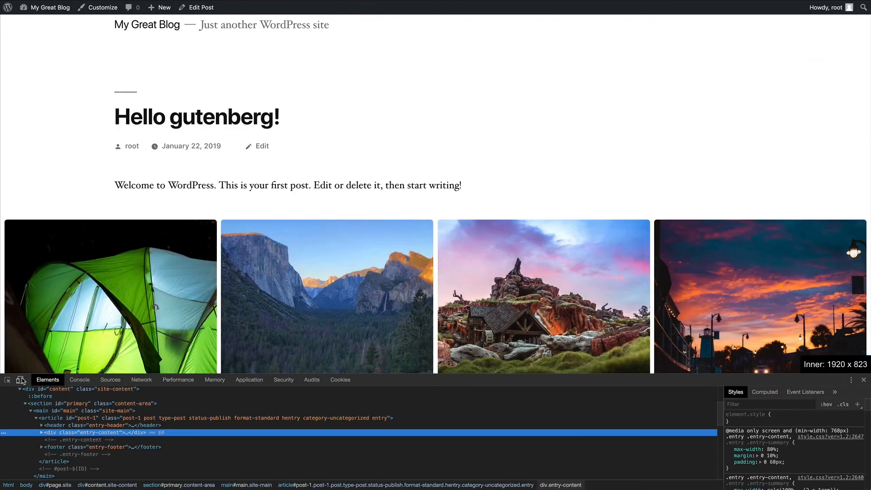
left_click(20, 380)
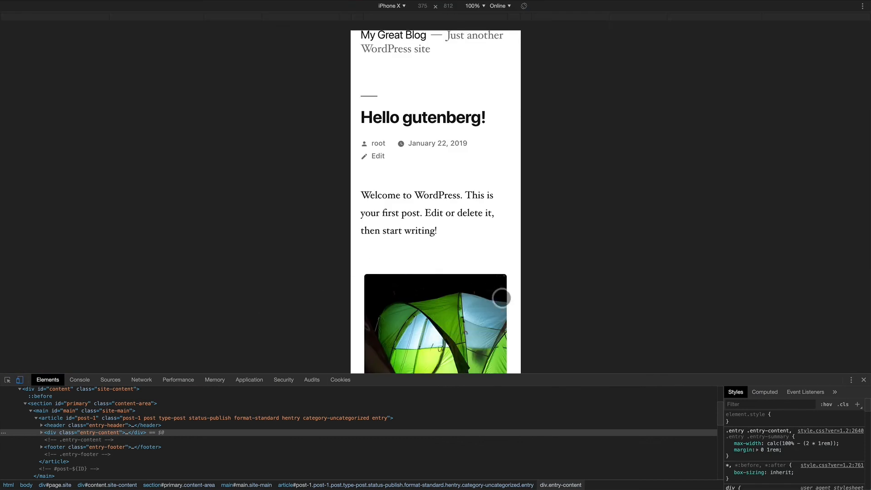
left_click(396, 6)
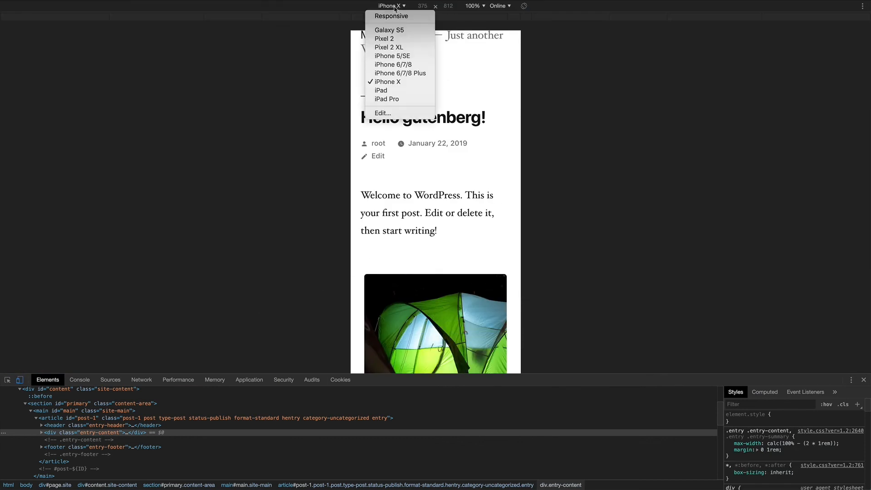
left_click(394, 17)
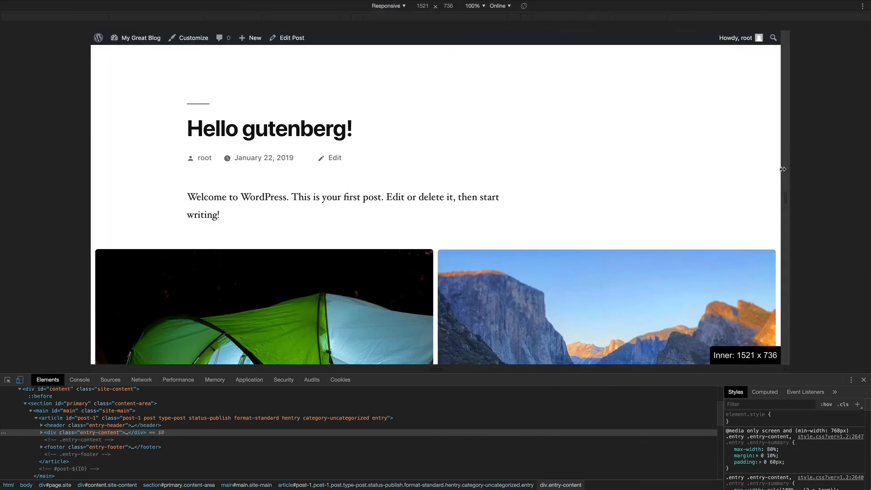
- Widen the viewport and make it taller to watch the gallery reflow
left_click_drag(772, 170, 849, 168)
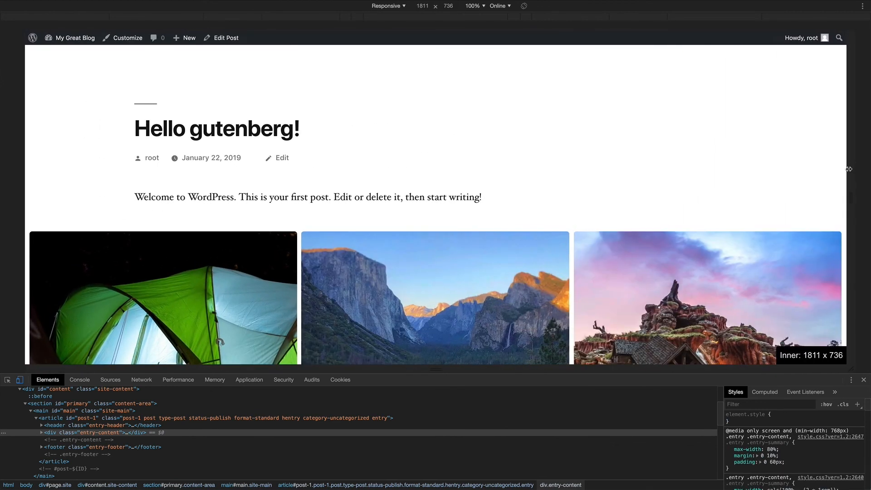
scroll(730, 163, "down", 8)
scroll(729, 164, "up", 5)
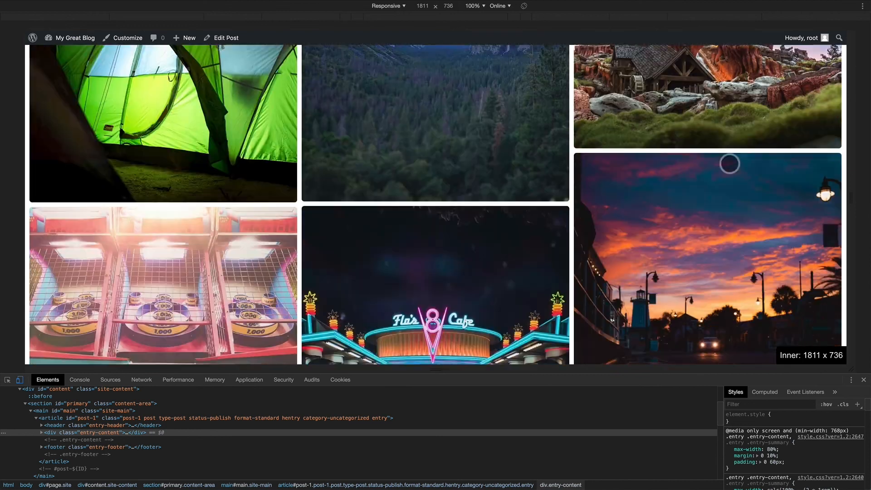
scroll(729, 164, "up", 1)
left_click_drag(826, 375, 823, 451)
scroll(792, 220, "down", 4)
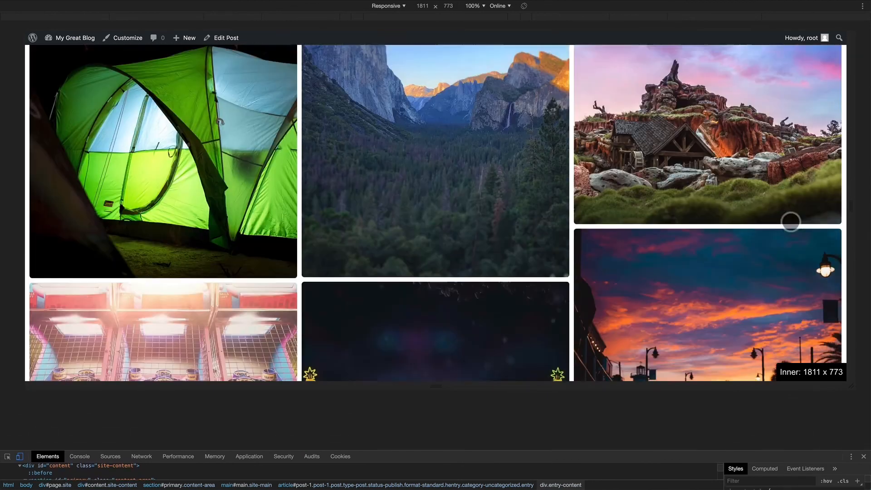
scroll(790, 222, "up", 4)
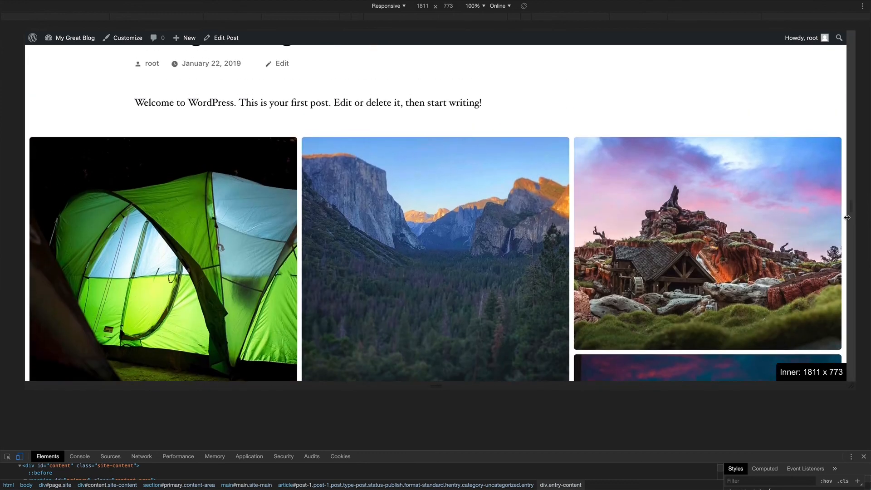
- Narrow the preview to a tablet-like width to check the gallery's columns
left_click_drag(851, 208, 730, 209)
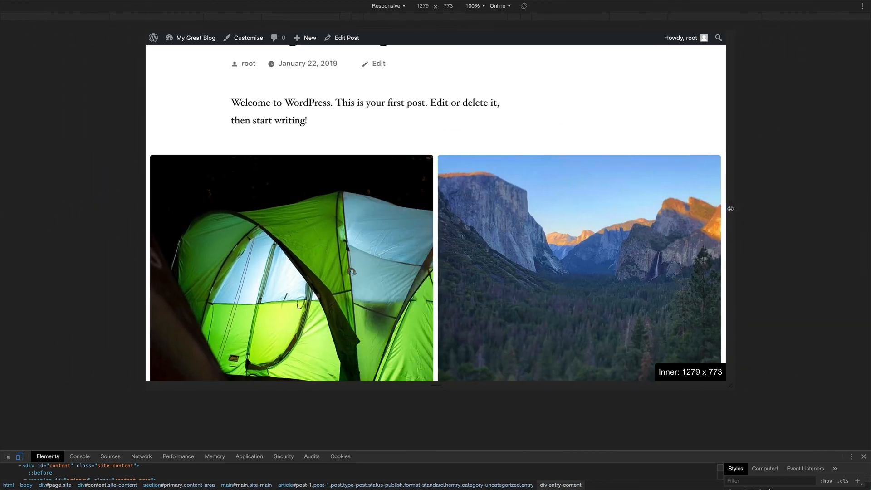
scroll(664, 190, "down", 20)
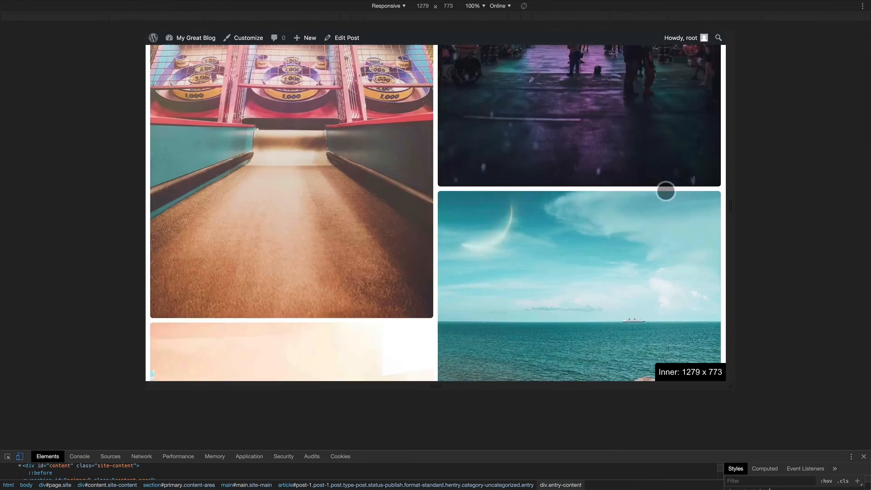
scroll(664, 190, "up", 20)
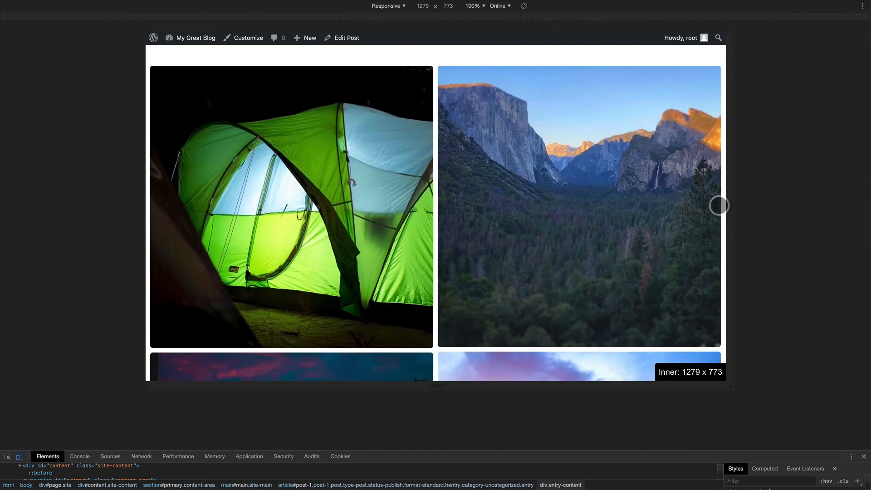
- Shrink the preview to phone width, then exit device emulation and reopen the post in the editor
left_click_drag(731, 210, 573, 196)
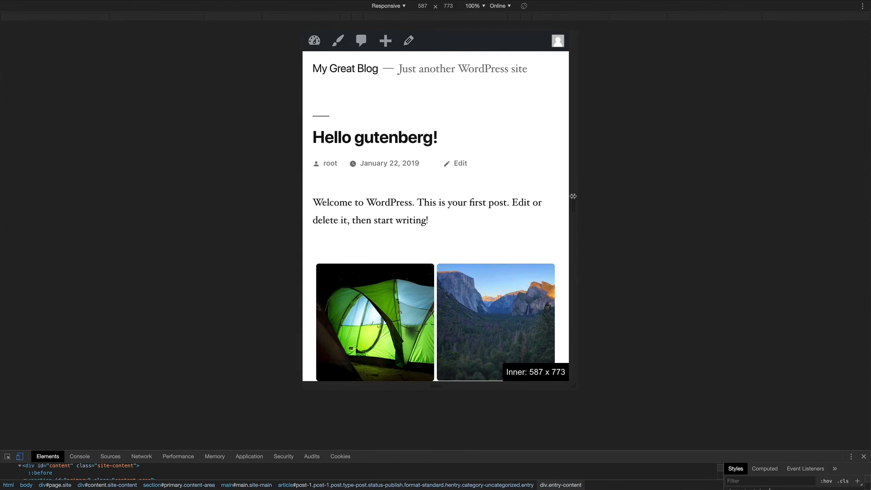
scroll(555, 196, "down", 5)
scroll(554, 197, "up", 3)
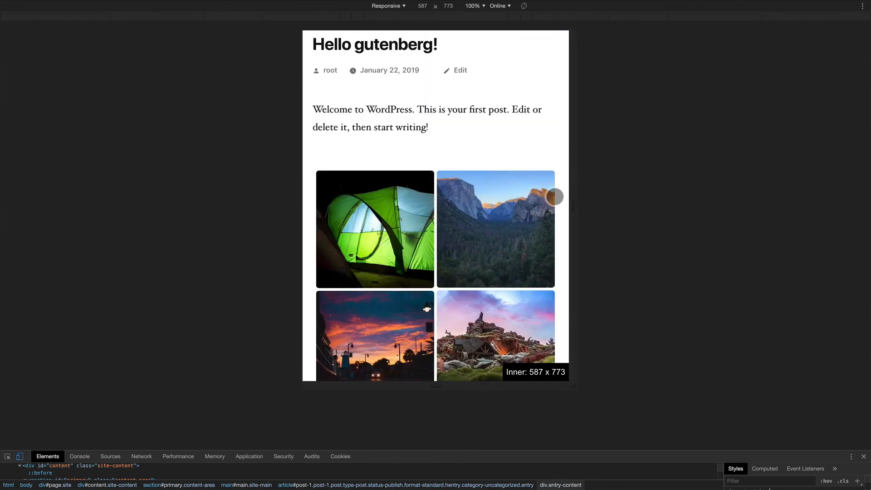
scroll(554, 197, "up", 2)
left_click_drag(573, 196, 525, 196)
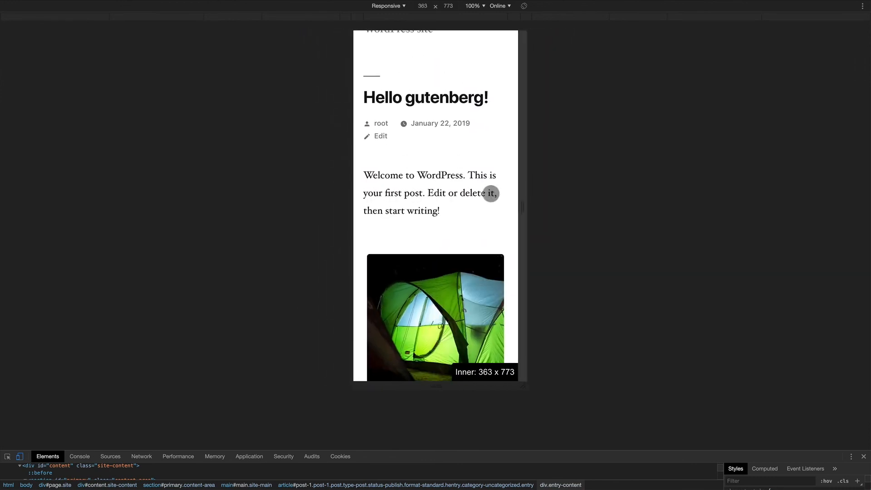
scroll(491, 193, "down", 20)
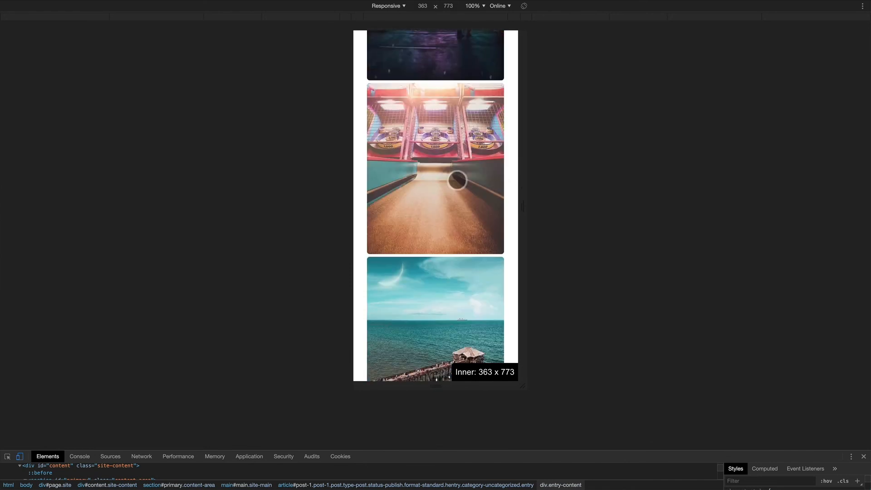
scroll(457, 180, "up", 15)
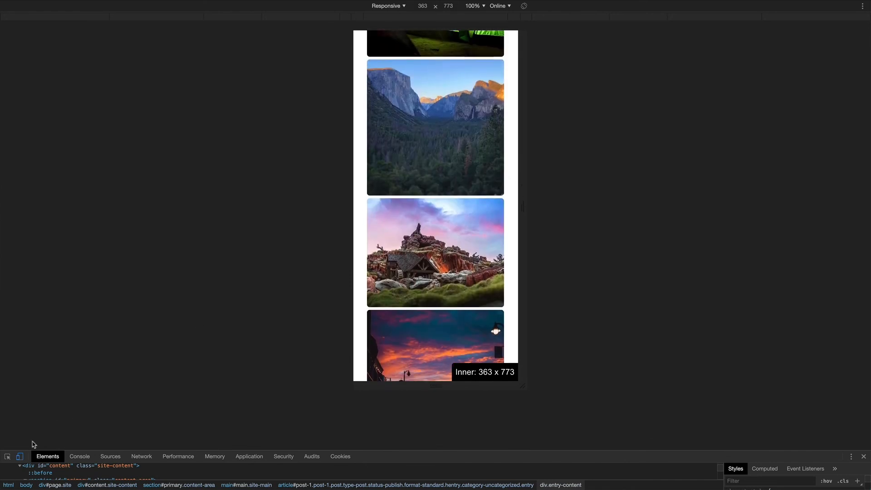
left_click(20, 457)
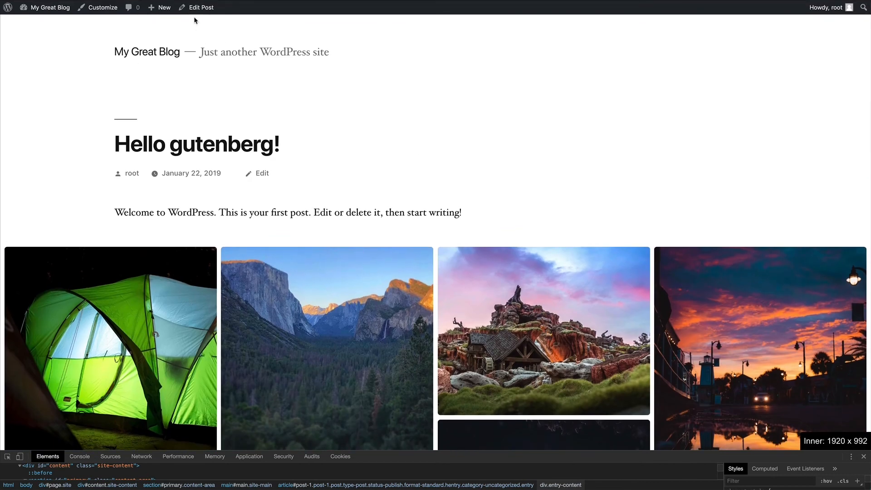
left_click(200, 8)
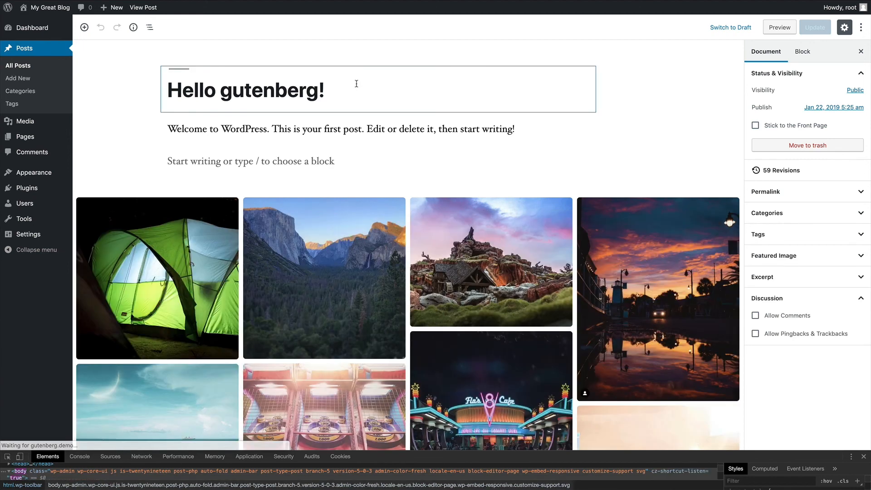
- Give the Masonry gallery a narrower alignment and transform it into a Stacked gallery
scroll(357, 87, "down", 1)
scroll(357, 87, "down", 1)
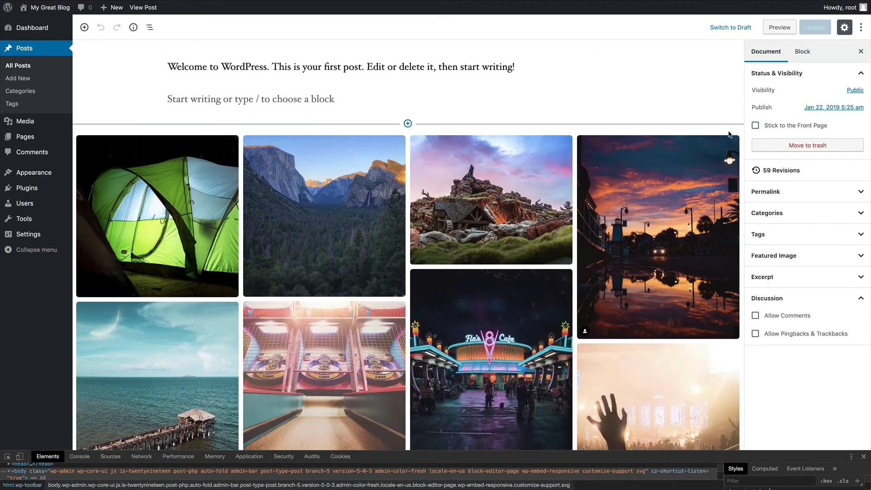
left_click(708, 137)
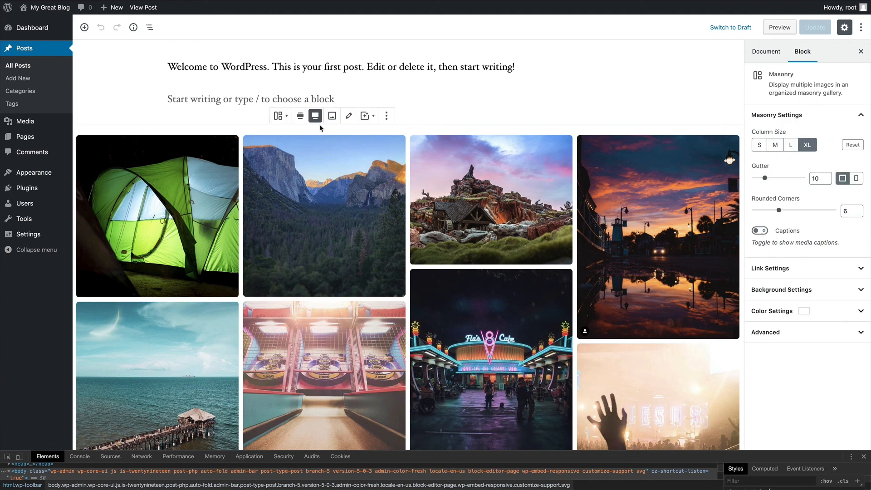
left_click(299, 117)
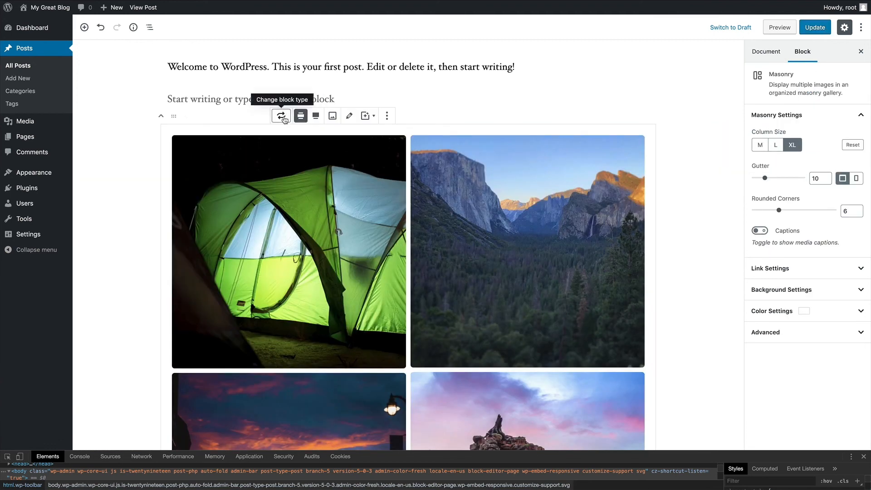
left_click(282, 115)
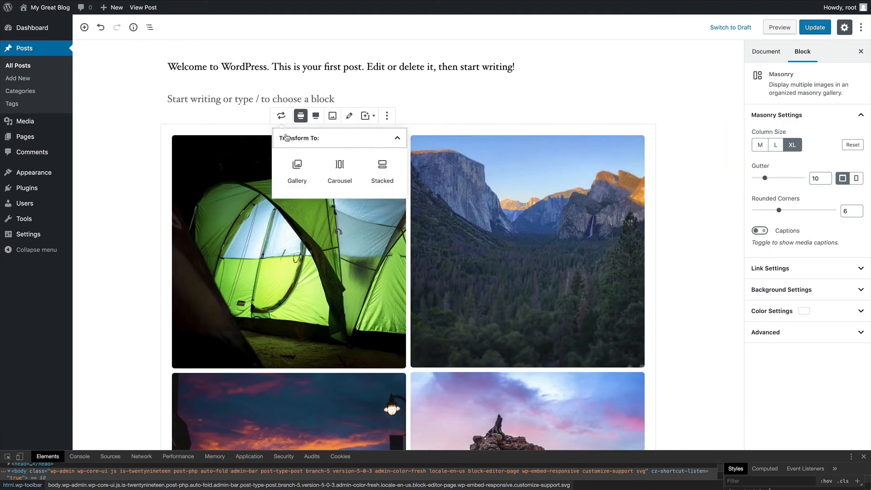
left_click(382, 171)
scroll(149, 115, "down", 15)
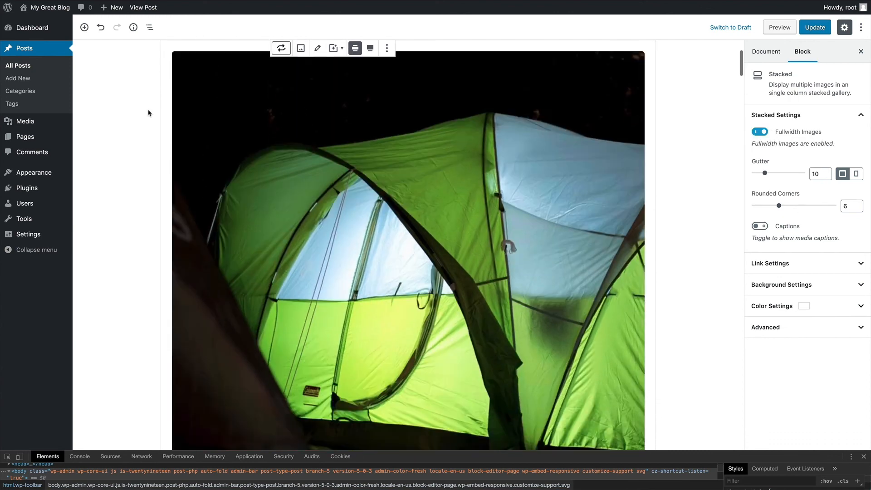
scroll(149, 111, "down", 15)
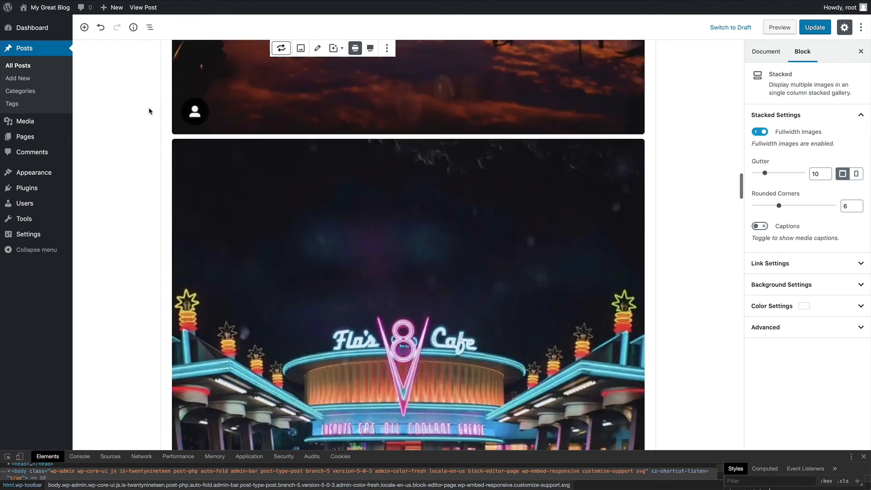
scroll(150, 111, "up", 20)
scroll(149, 111, "up", 10)
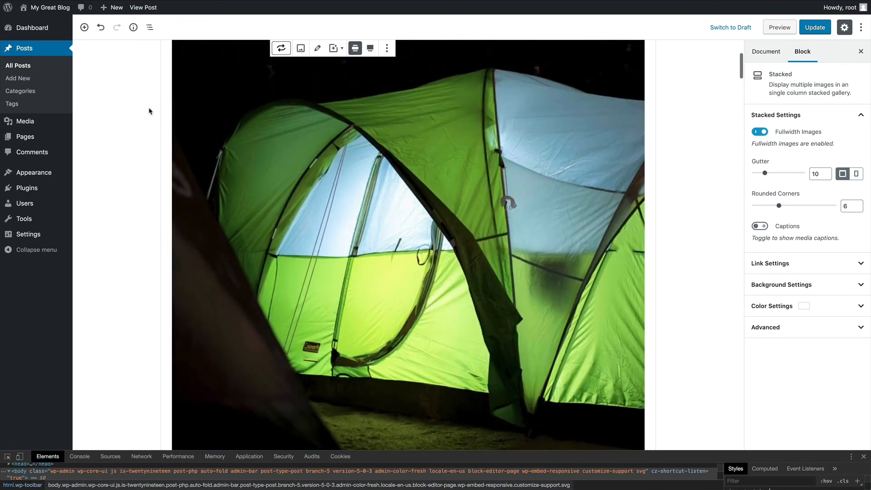
scroll(676, 172, "down", 1)
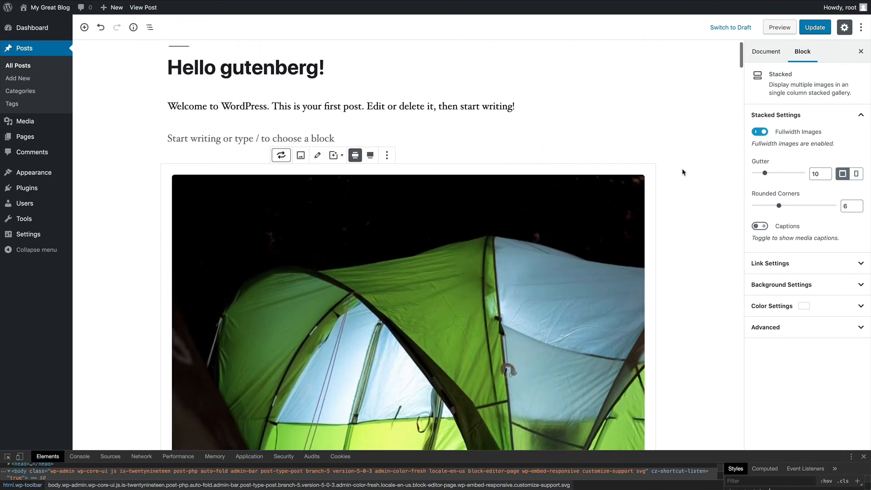
- Turn off full-width images in the Stacked gallery
left_click(760, 132)
scroll(688, 139, "down", 10)
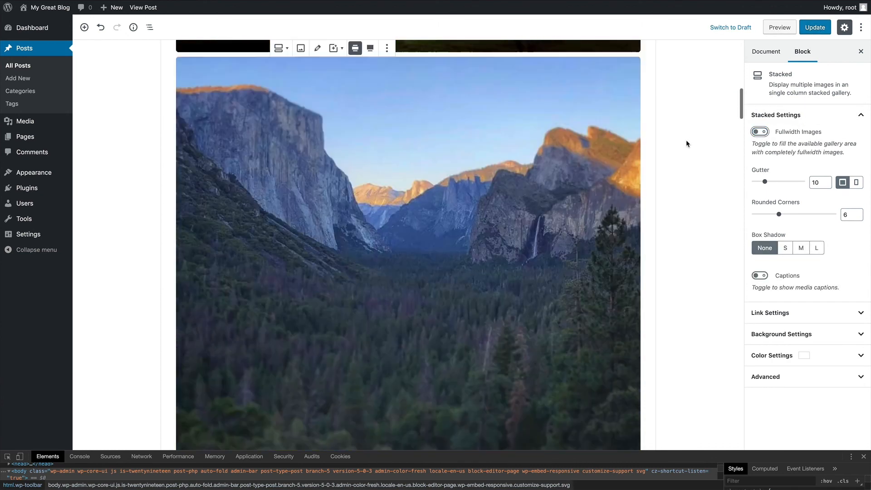
scroll(687, 144, "down", 15)
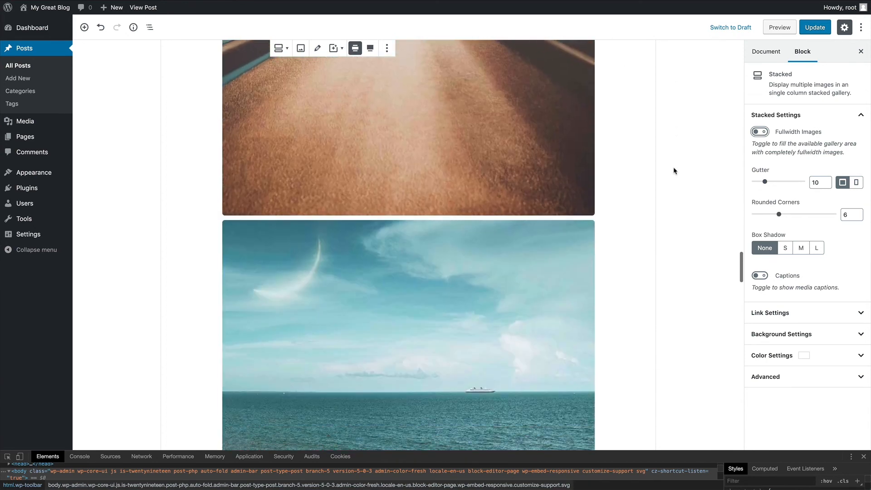
scroll(674, 170, "up", 15)
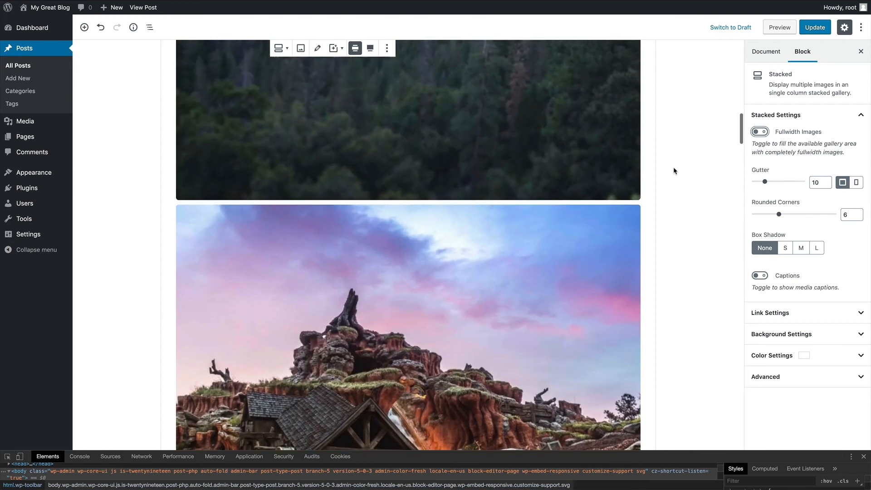
scroll(674, 171, "up", 10)
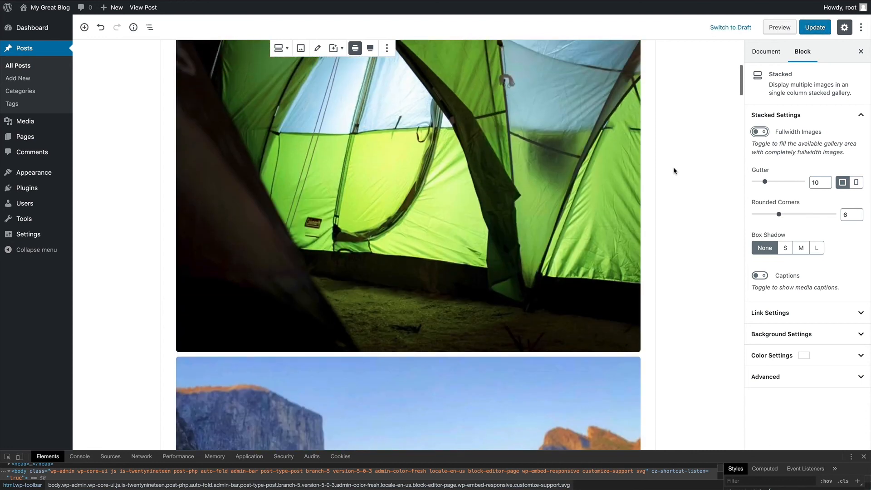
scroll(674, 170, "up", 5)
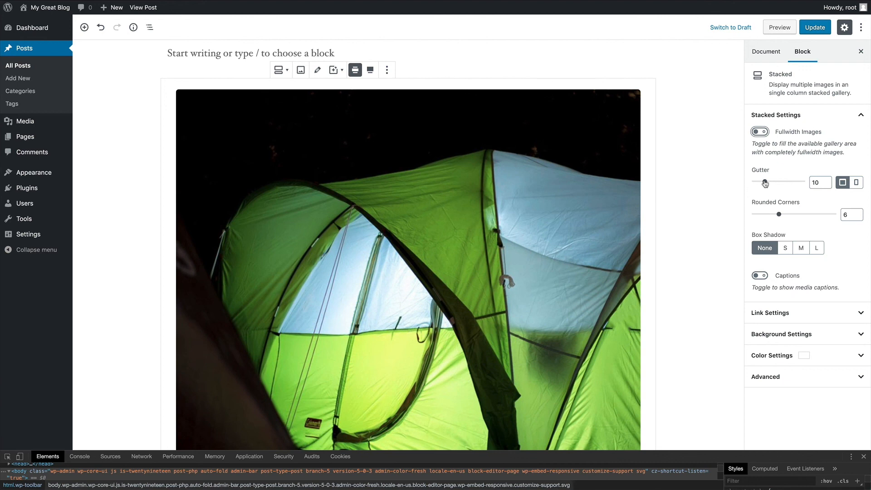
scroll(684, 175, "down", 5)
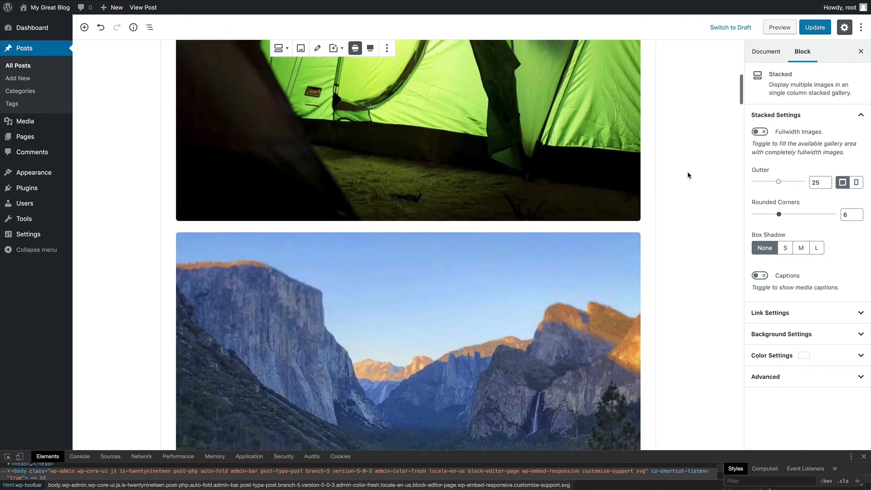
- Set the gutter between the stacked images to 30
mouse_move(779, 182)
left_mouse_down()
mouse_move(794, 182)
mouse_move(764, 184)
left_mouse_up()
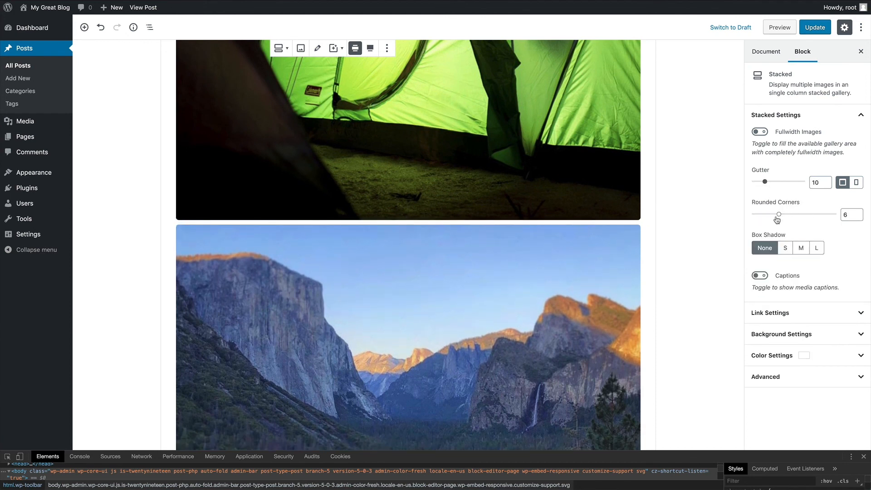
scroll(684, 205, "down", 2)
scroll(685, 204, "up", 1)
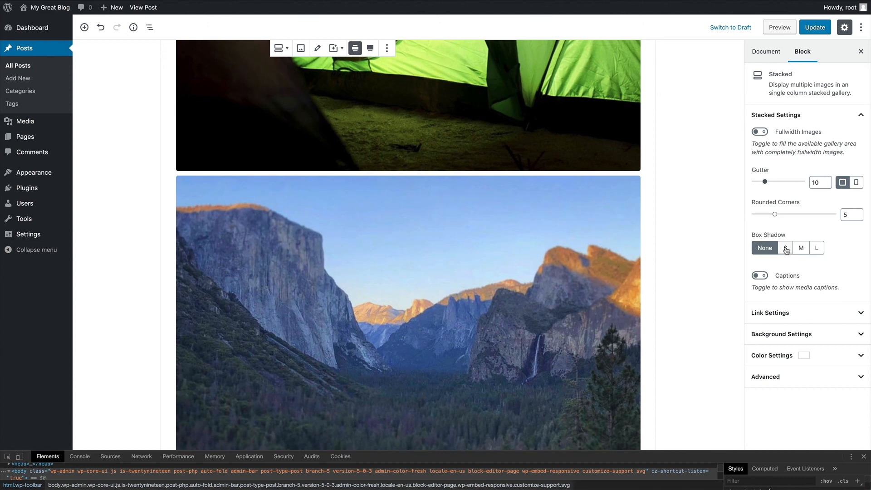
left_click_drag(764, 183, 783, 182)
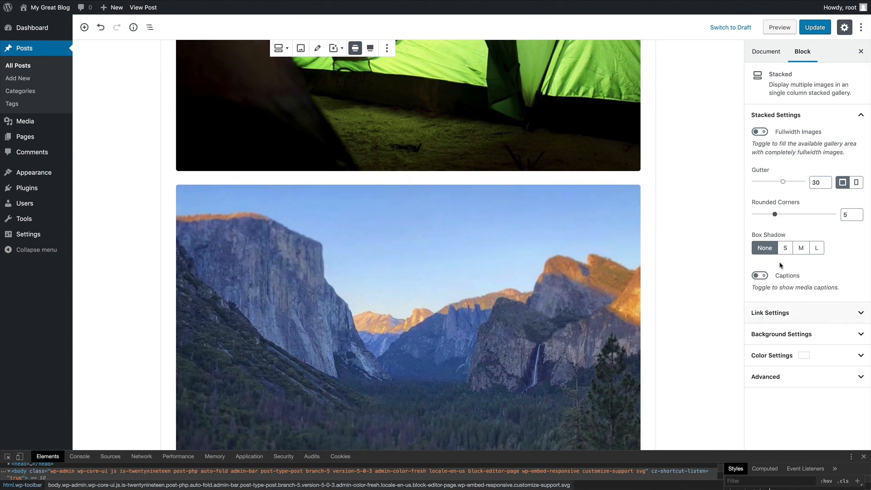
- Give the gallery images the small (S) box shadow
left_click(785, 249)
left_click(800, 249)
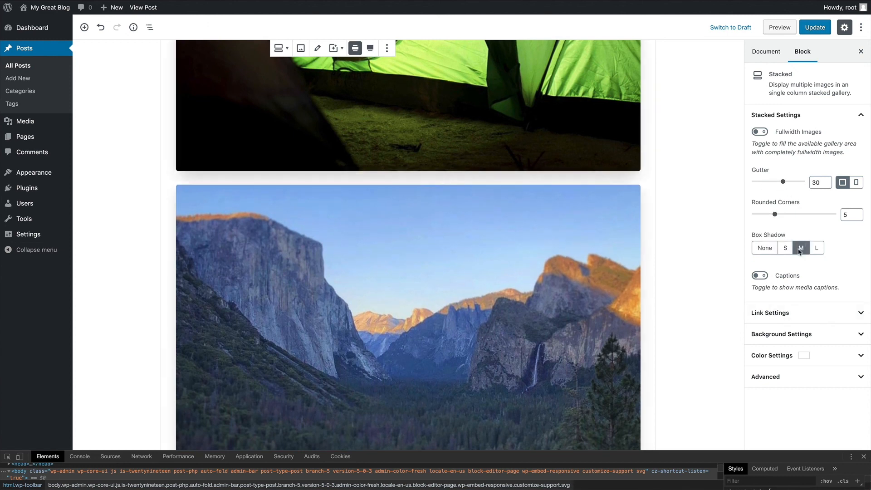
left_click(785, 250)
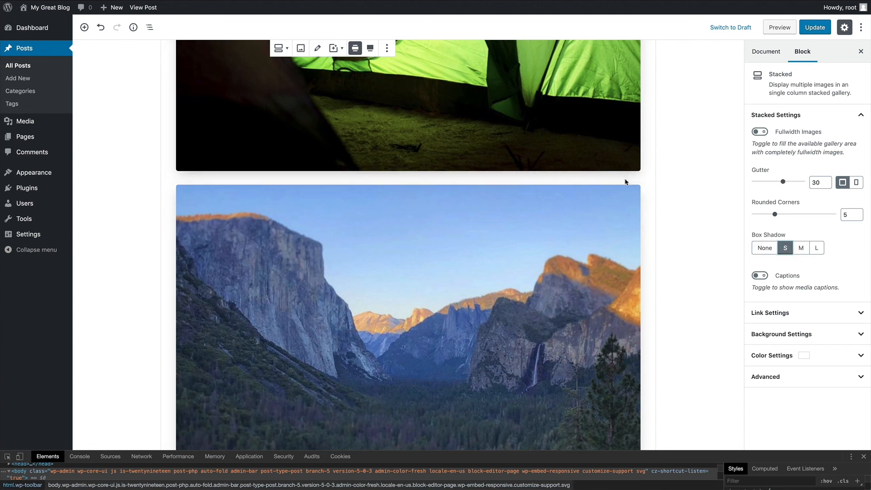
left_click(779, 313)
- Keep image links at None and set the padding around the images to 35
left_click(781, 344)
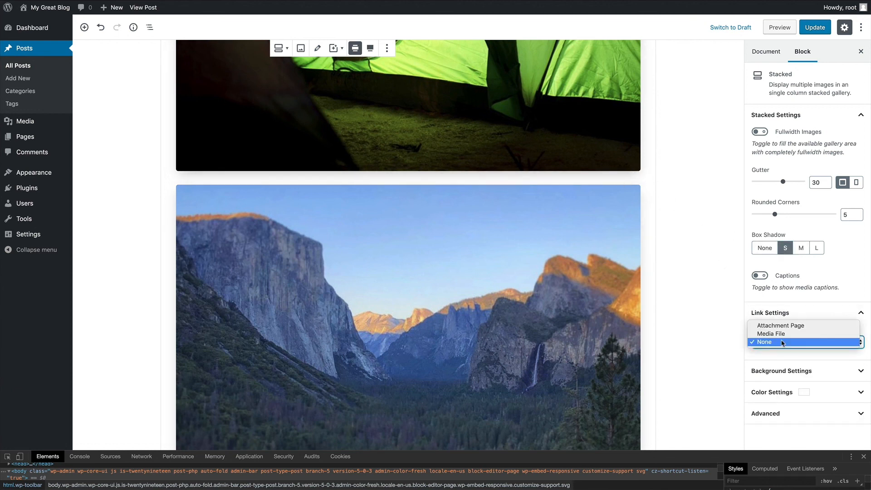
left_click(783, 342)
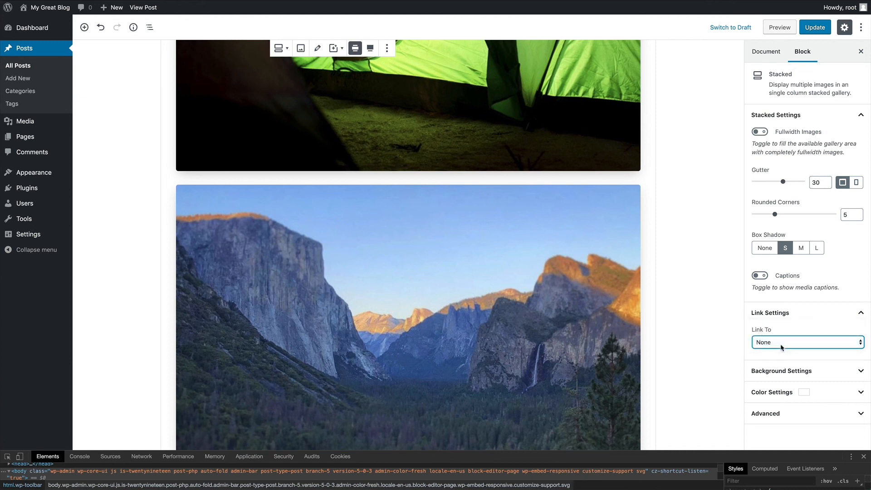
left_click(784, 372)
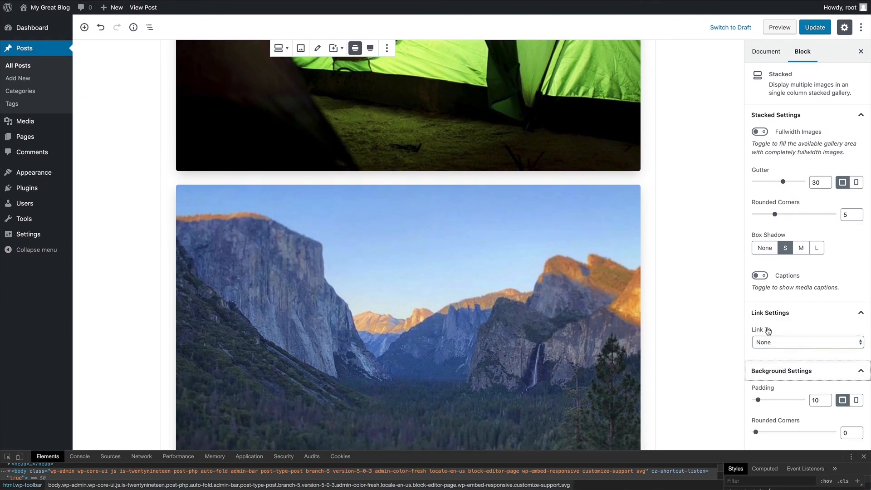
scroll(768, 330, "down", 2)
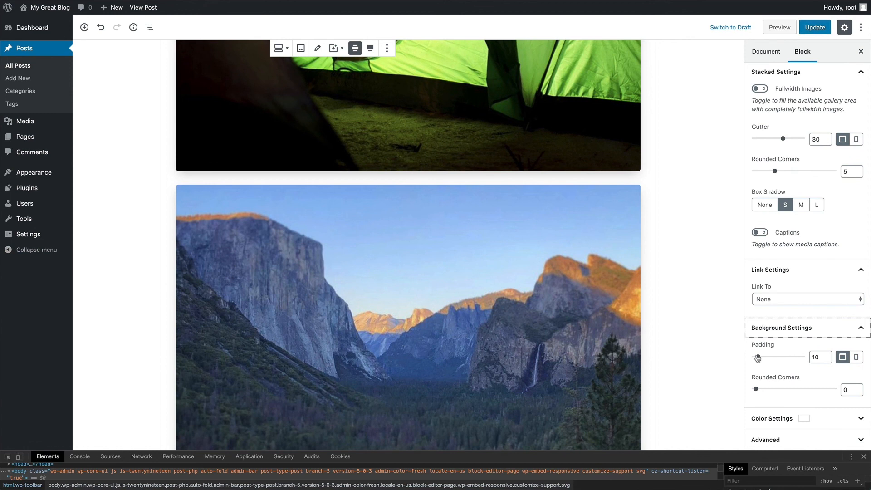
left_click_drag(758, 358, 770, 360)
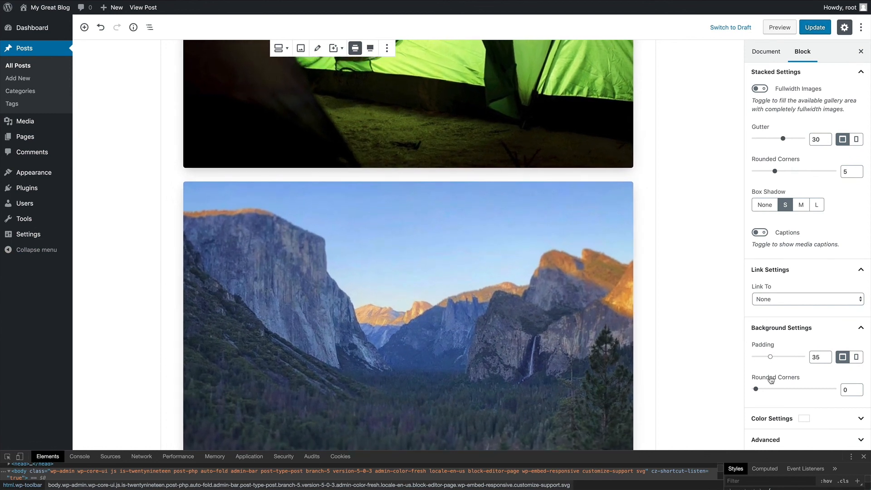
left_click(783, 329)
left_click(800, 117)
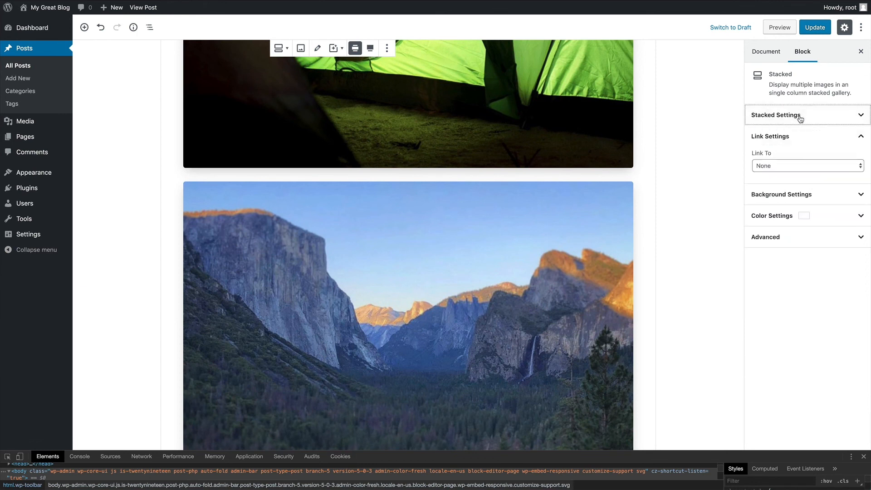
- Make the gallery background blue and update the post
left_click(779, 221)
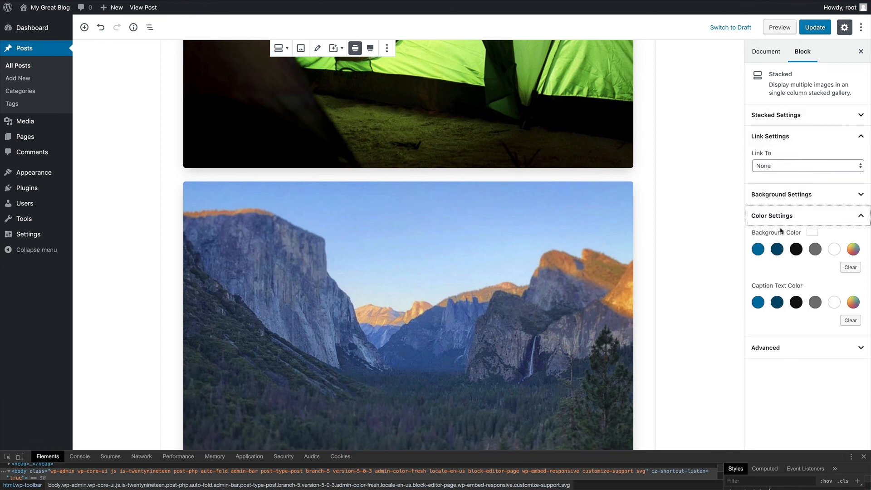
left_click(812, 252)
left_click(796, 252)
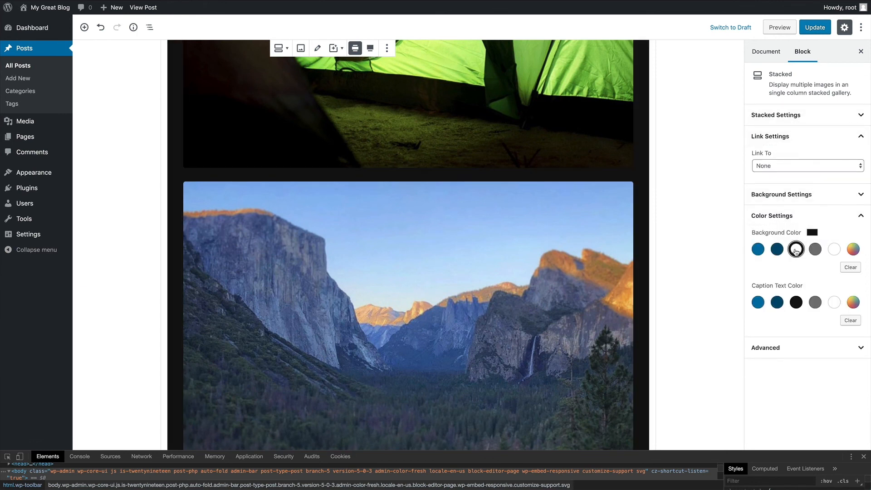
left_click(761, 252)
scroll(629, 185, "up", 10)
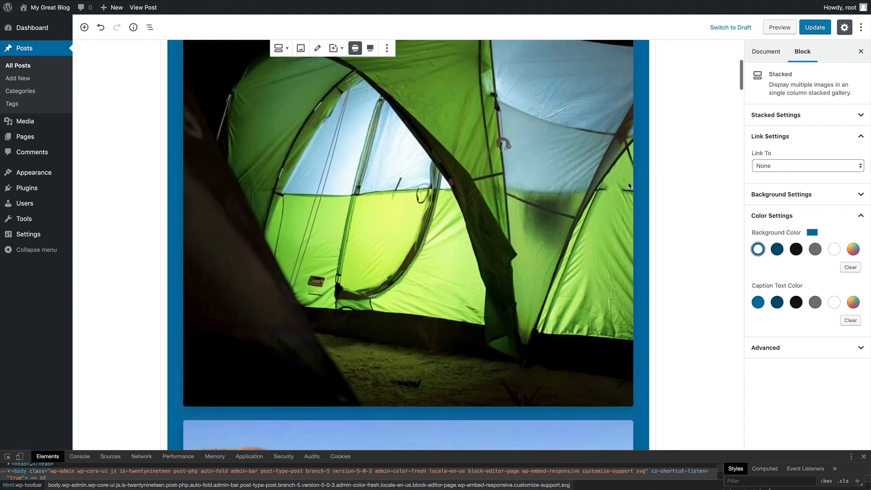
scroll(629, 185, "down", 20)
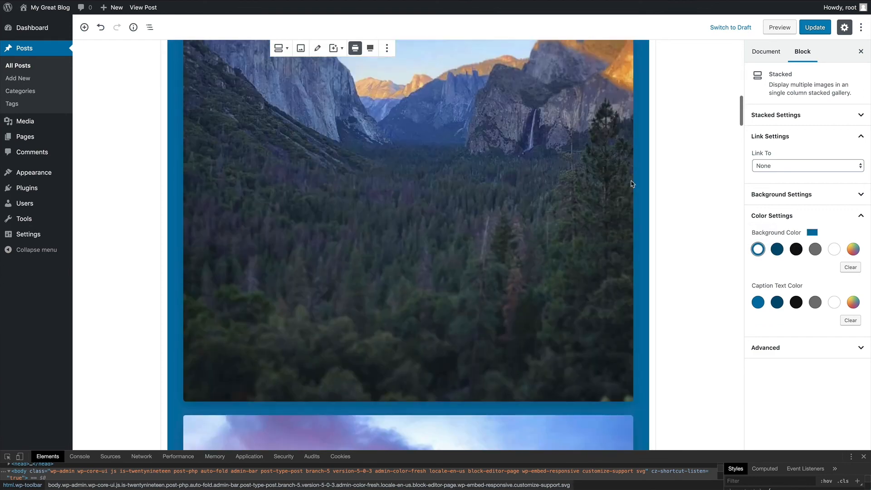
scroll(632, 184, "up", 18)
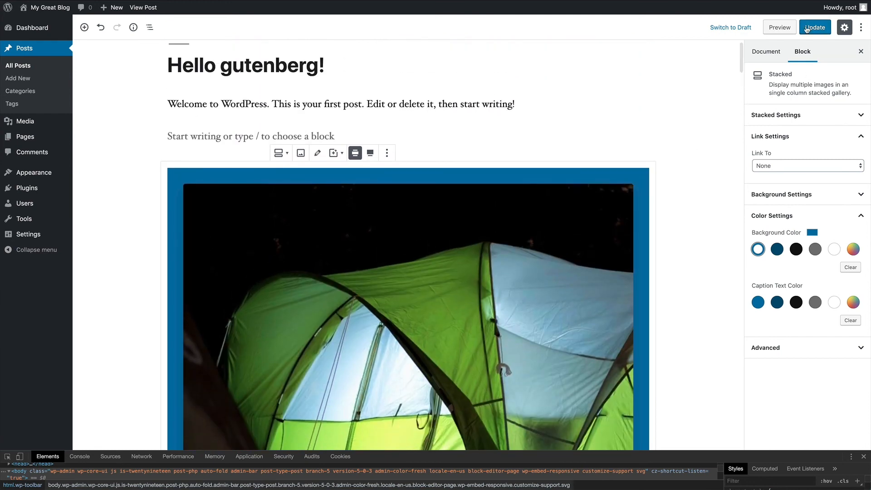
left_click(814, 27)
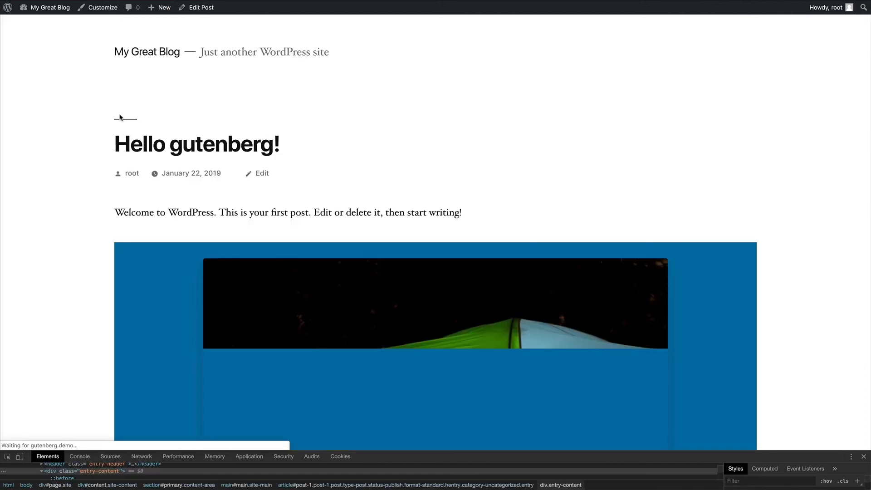
- Scroll down the live post through the single-column photos framed on blue
scroll(81, 120, "down", 10)
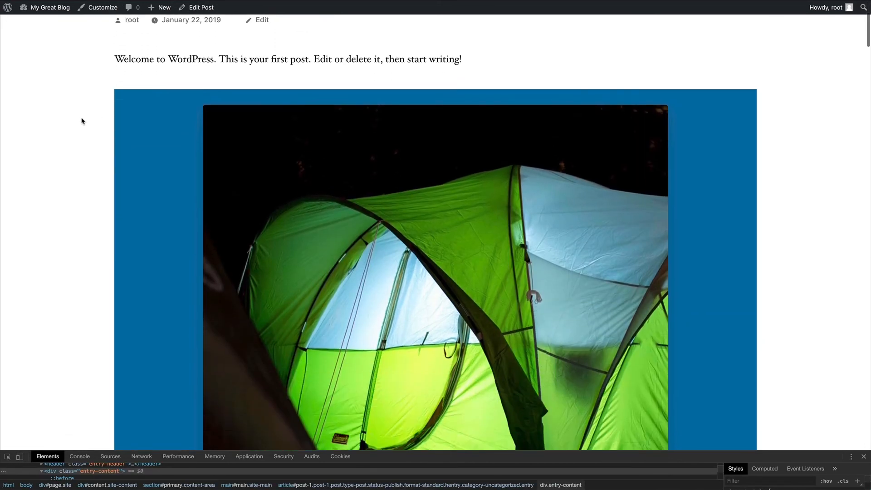
scroll(80, 121, "down", 20)
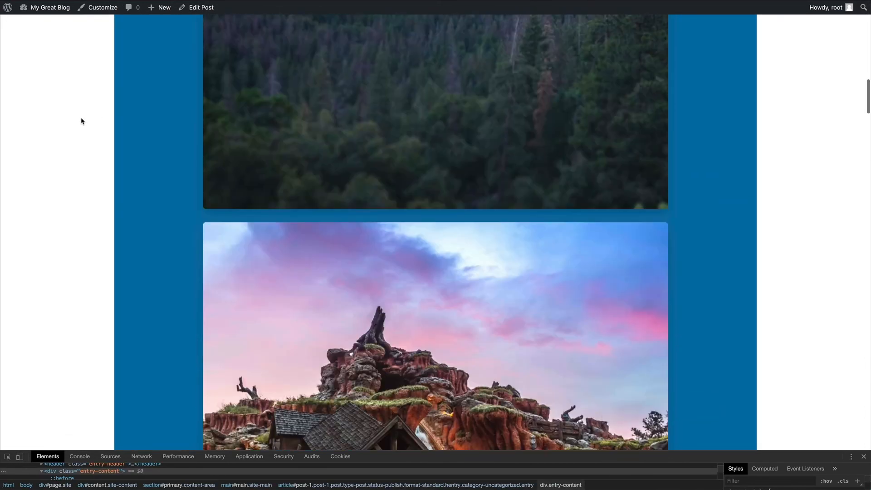
scroll(82, 121, "down", 15)
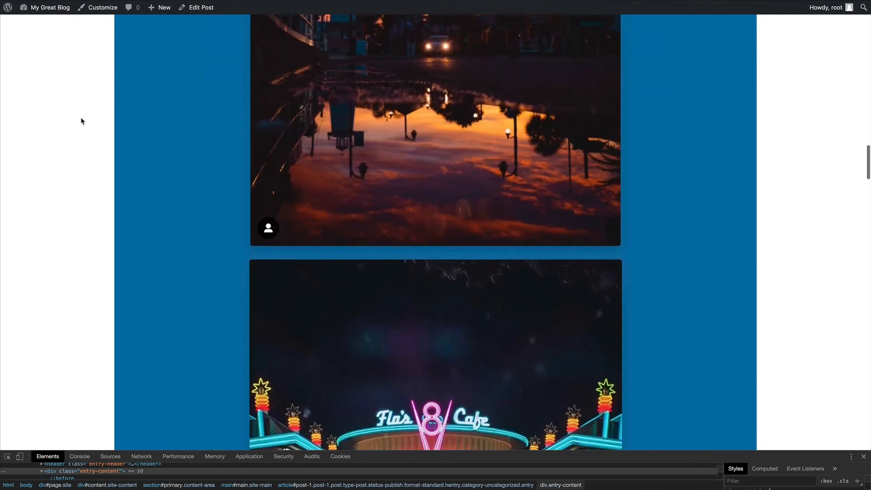
scroll(81, 120, "down", 10)
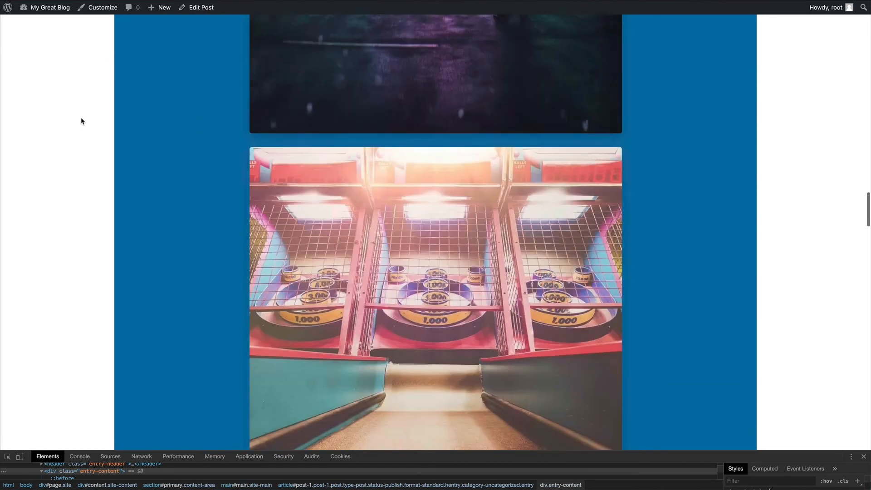